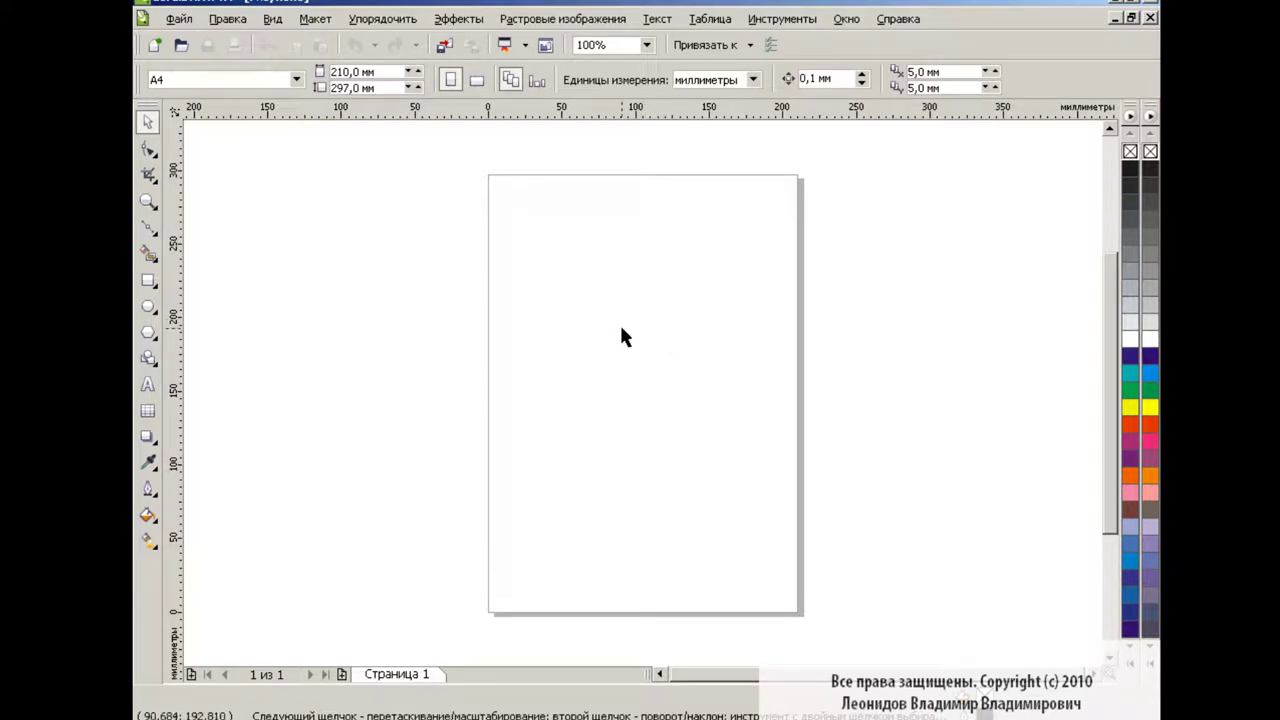
Step: Draw an 11-point star spanning most of the A4 page with the Star tool
left_click(153, 356)
left_click(150, 334)
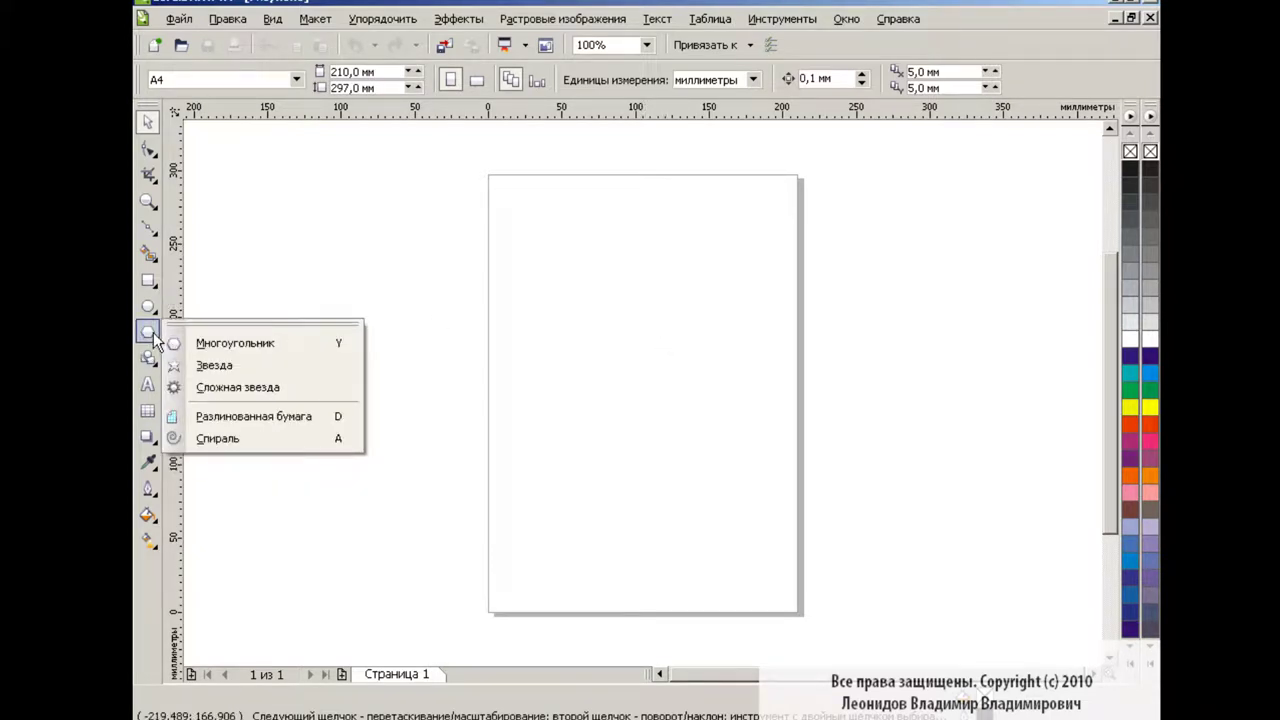
left_click(212, 362)
left_click_drag(455, 205, 868, 524)
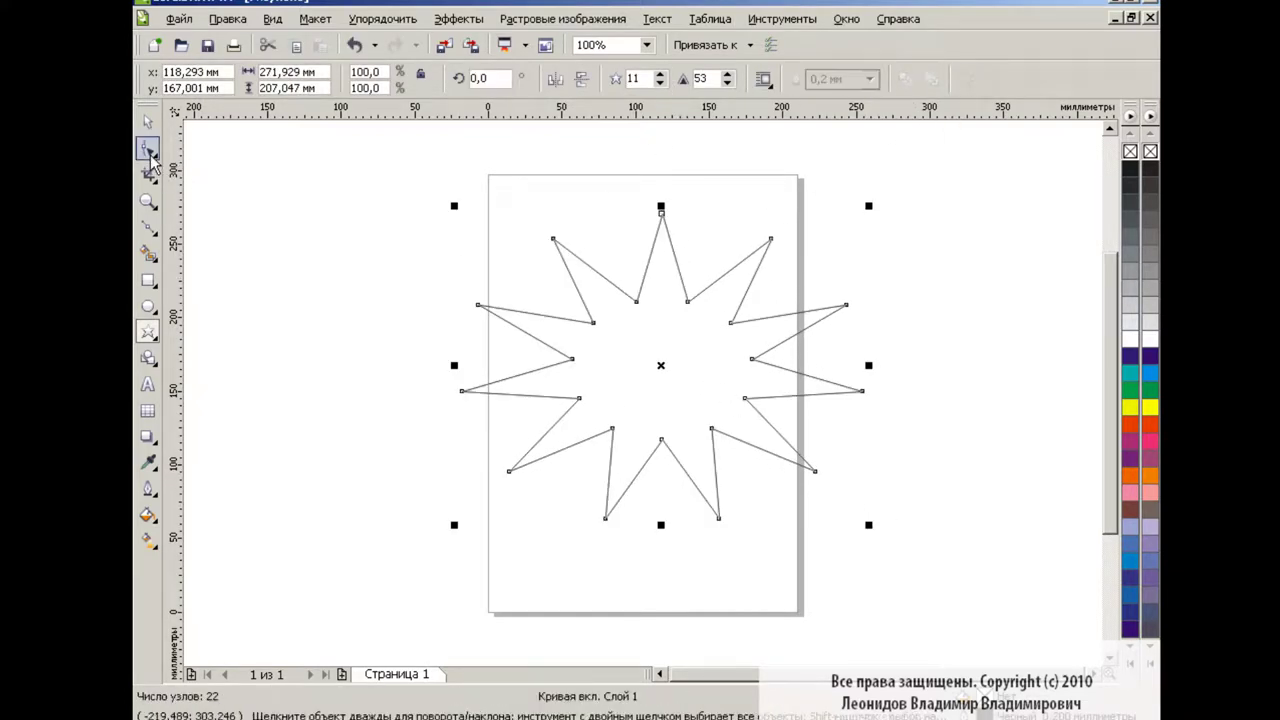
Step: Drag the star's inner nodes unevenly toward its centre to form long thin spikes
left_click(150, 150)
mouse_move(687, 301)
left_mouse_down()
mouse_move(666, 300)
mouse_move(651, 349)
mouse_move(674, 337)
left_mouse_up()
left_click(593, 323)
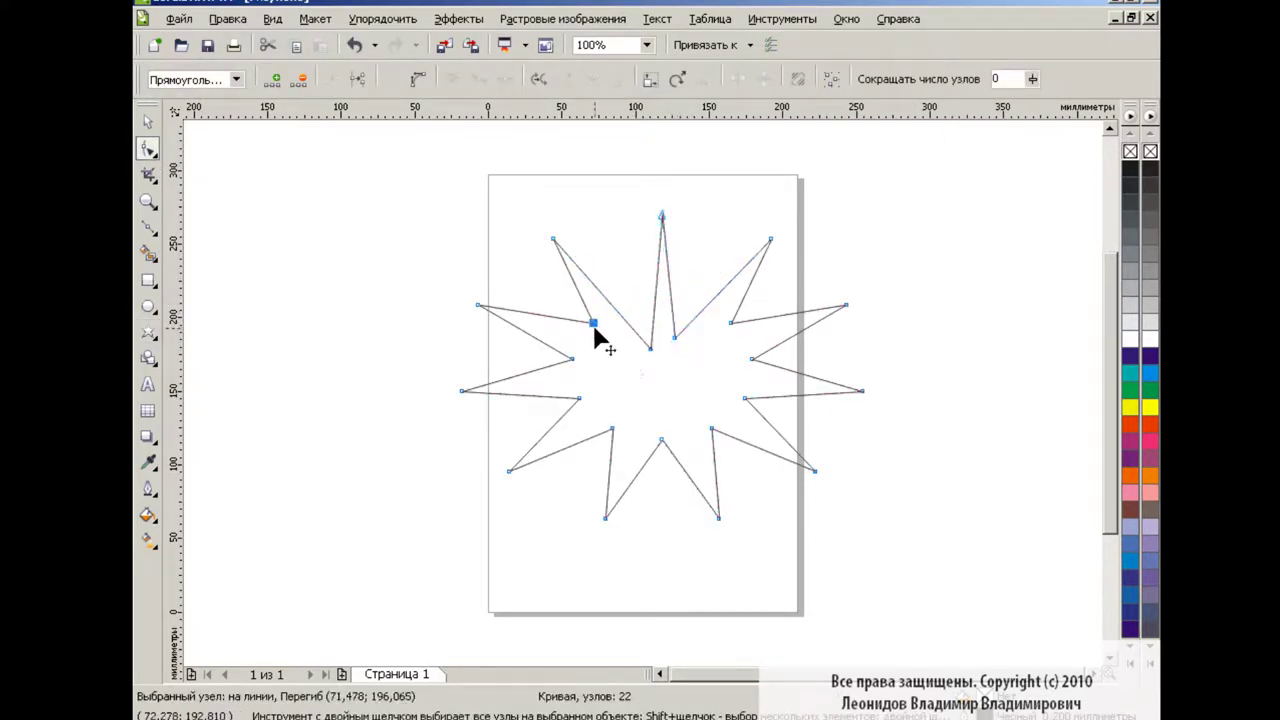
mouse_move(593, 324)
left_mouse_down()
mouse_move(621, 345)
mouse_move(556, 400)
mouse_move(636, 383)
left_mouse_up()
mouse_move(556, 400)
left_mouse_down()
mouse_move(597, 394)
mouse_move(566, 374)
left_mouse_up()
left_click_drag(661, 440, 660, 392)
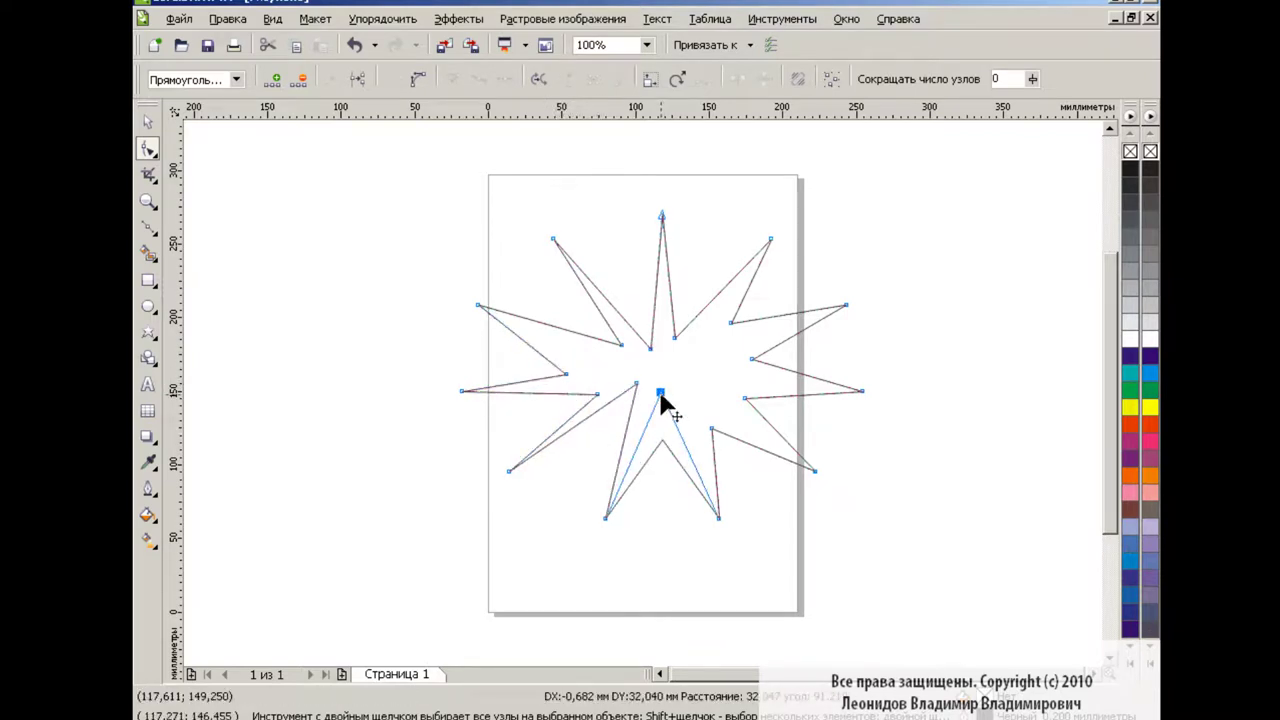
mouse_move(711, 428)
left_mouse_down()
mouse_move(722, 396)
mouse_move(698, 391)
left_mouse_up()
mouse_move(752, 358)
left_mouse_down()
mouse_move(660, 351)
mouse_move(680, 366)
left_mouse_up()
left_click(846, 303)
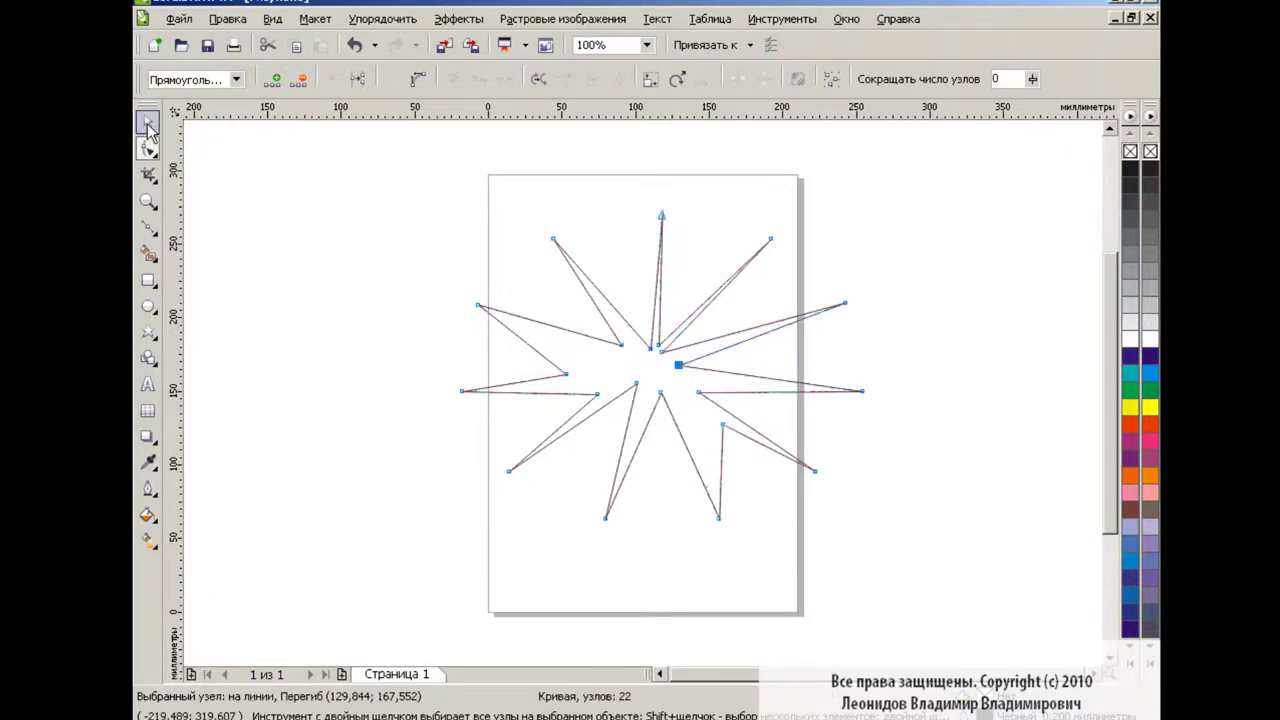
Step: Reselect the star and marquee-select all 22 of its nodes
left_click(148, 122)
left_click(651, 356)
key("F10")
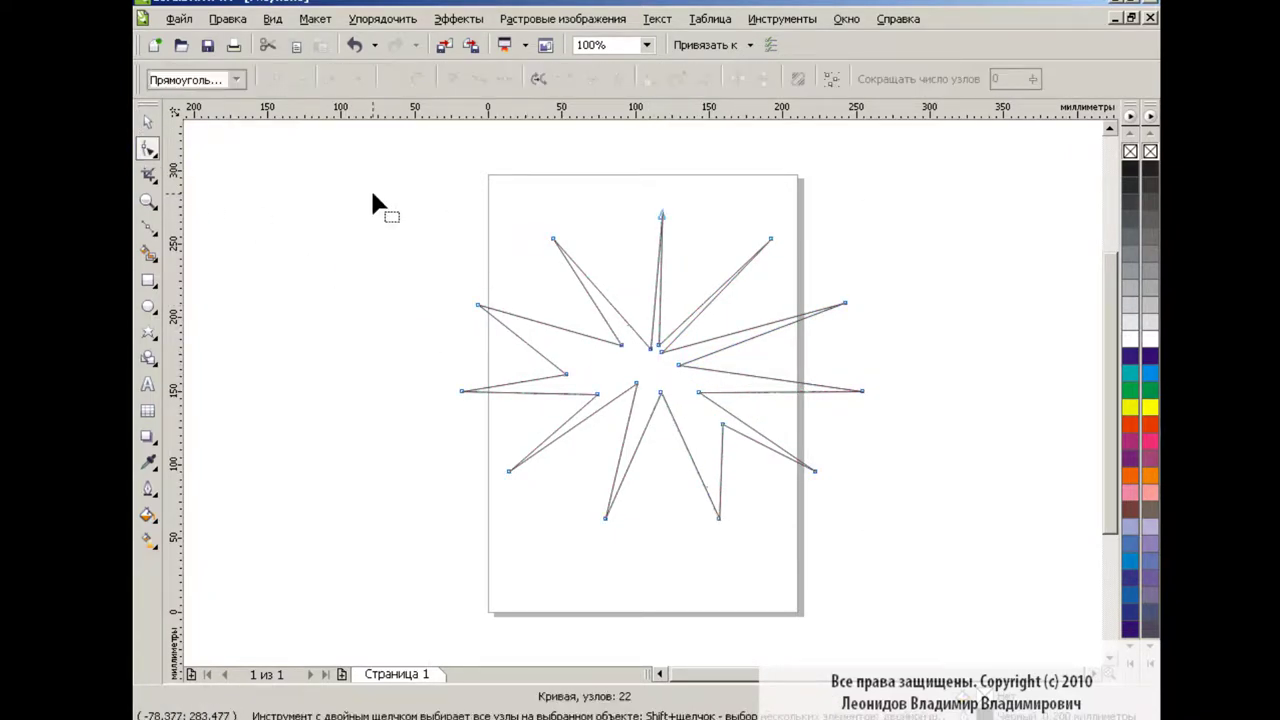
left_click_drag(372, 195, 930, 565)
Step: Convert the star's segments to curves and bend each spike edge into a swirling curve
left_click(419, 84)
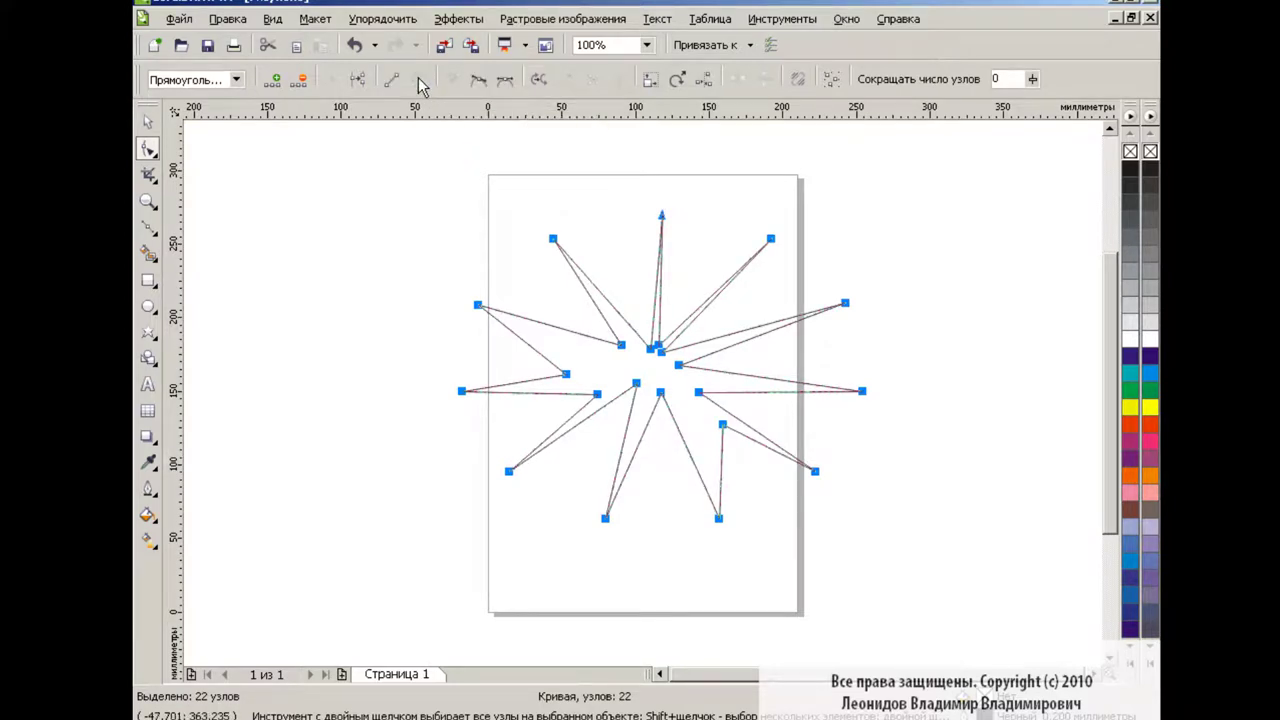
mouse_move(590, 296)
left_mouse_down()
mouse_move(605, 320)
mouse_move(566, 320)
left_mouse_up()
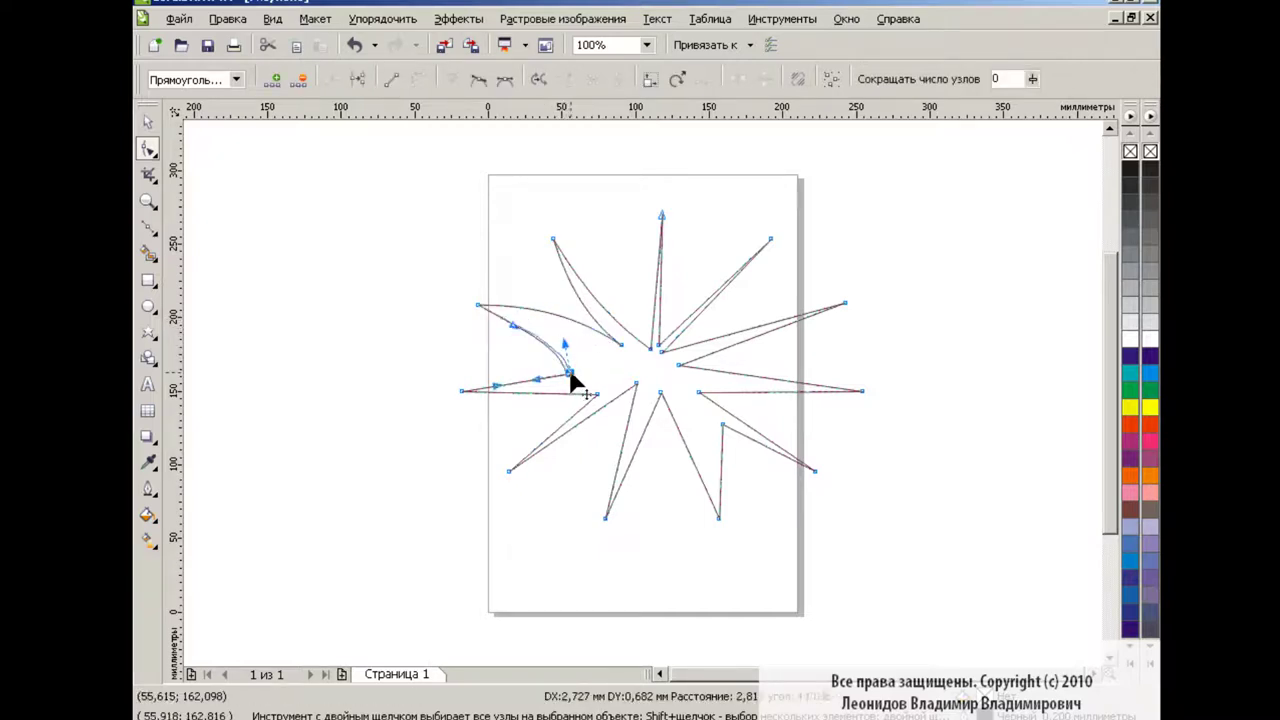
mouse_move(537, 388)
left_mouse_down()
mouse_move(549, 371)
mouse_move(590, 420)
mouse_move(634, 436)
mouse_move(751, 428)
mouse_move(766, 396)
left_mouse_up()
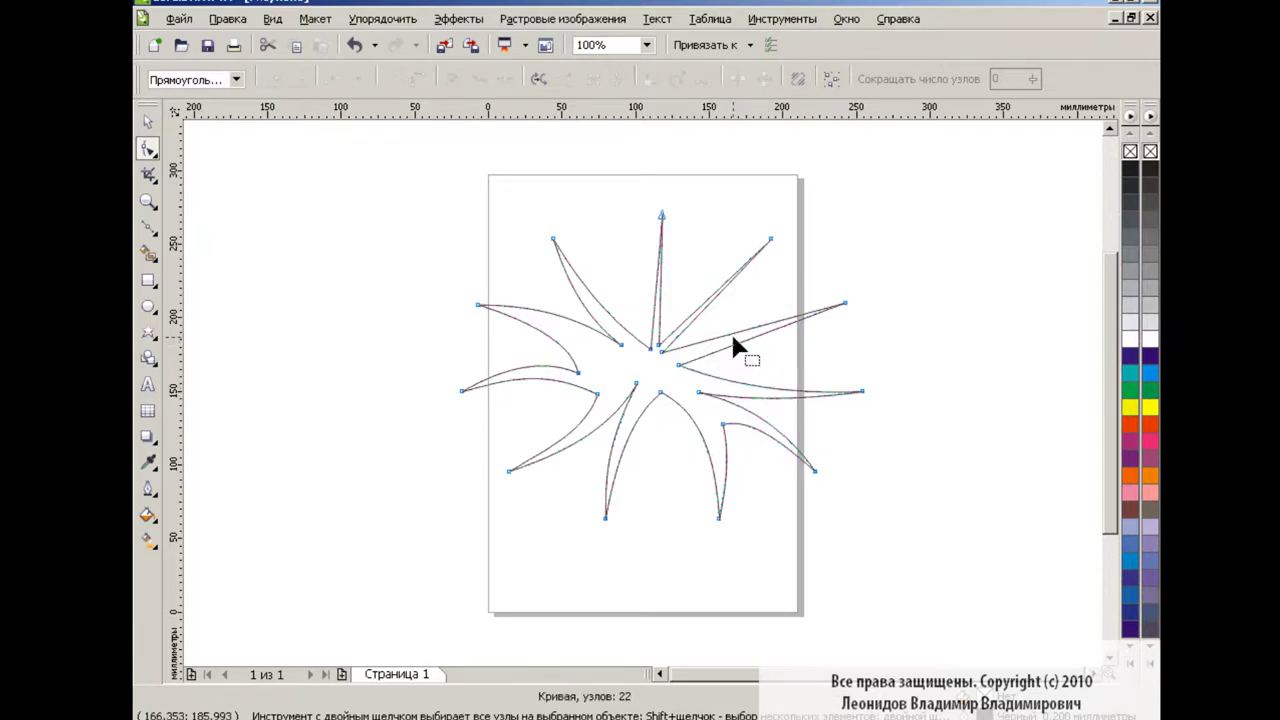
left_click_drag(730, 333, 735, 338)
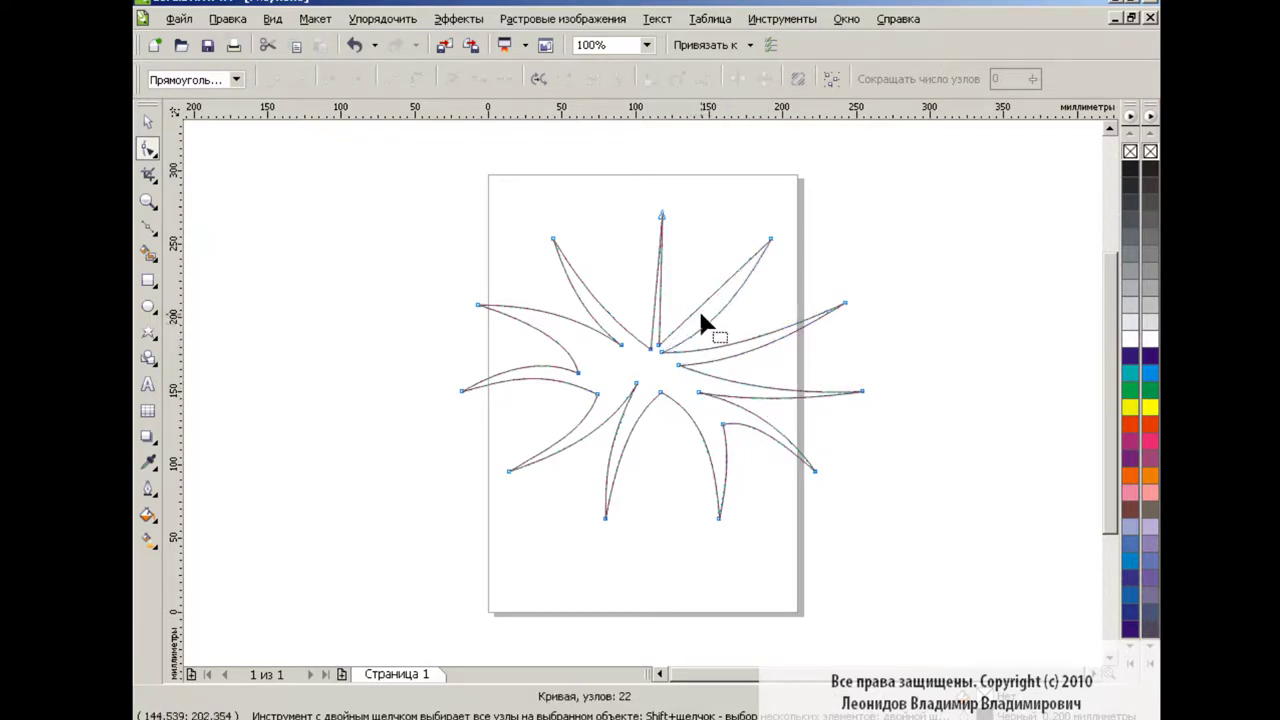
left_click_drag(659, 305, 663, 311)
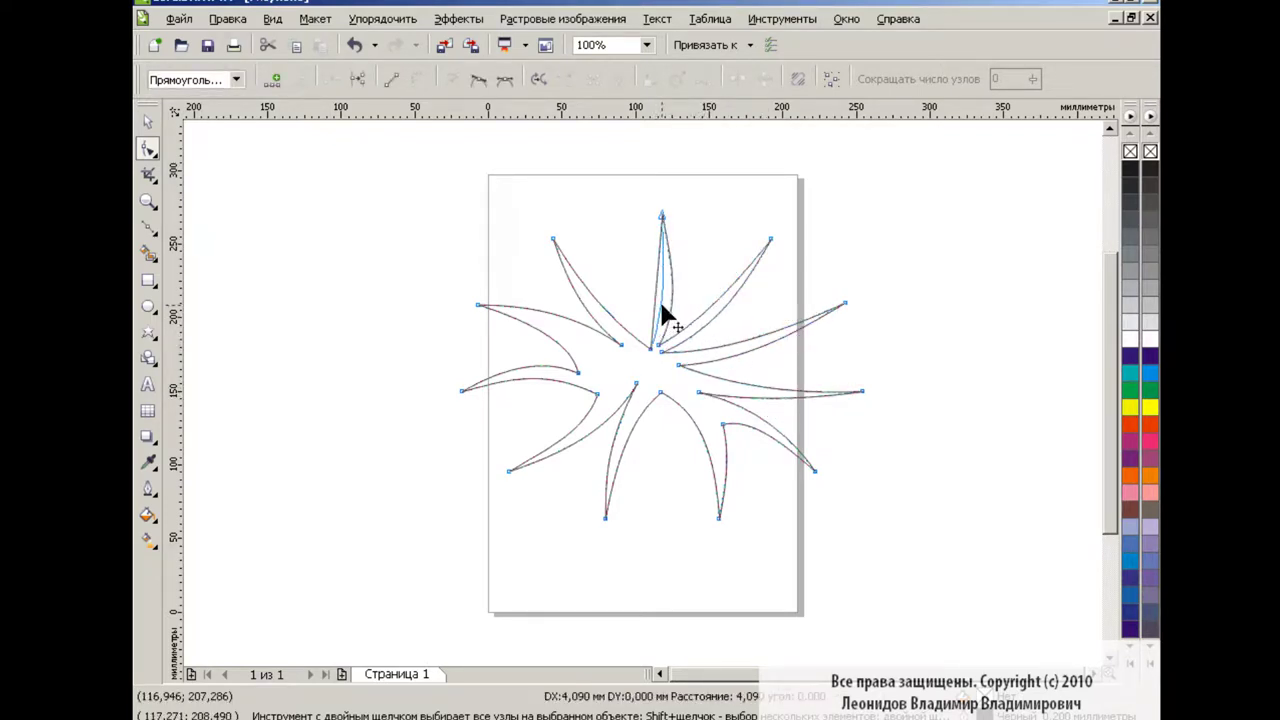
key("space")
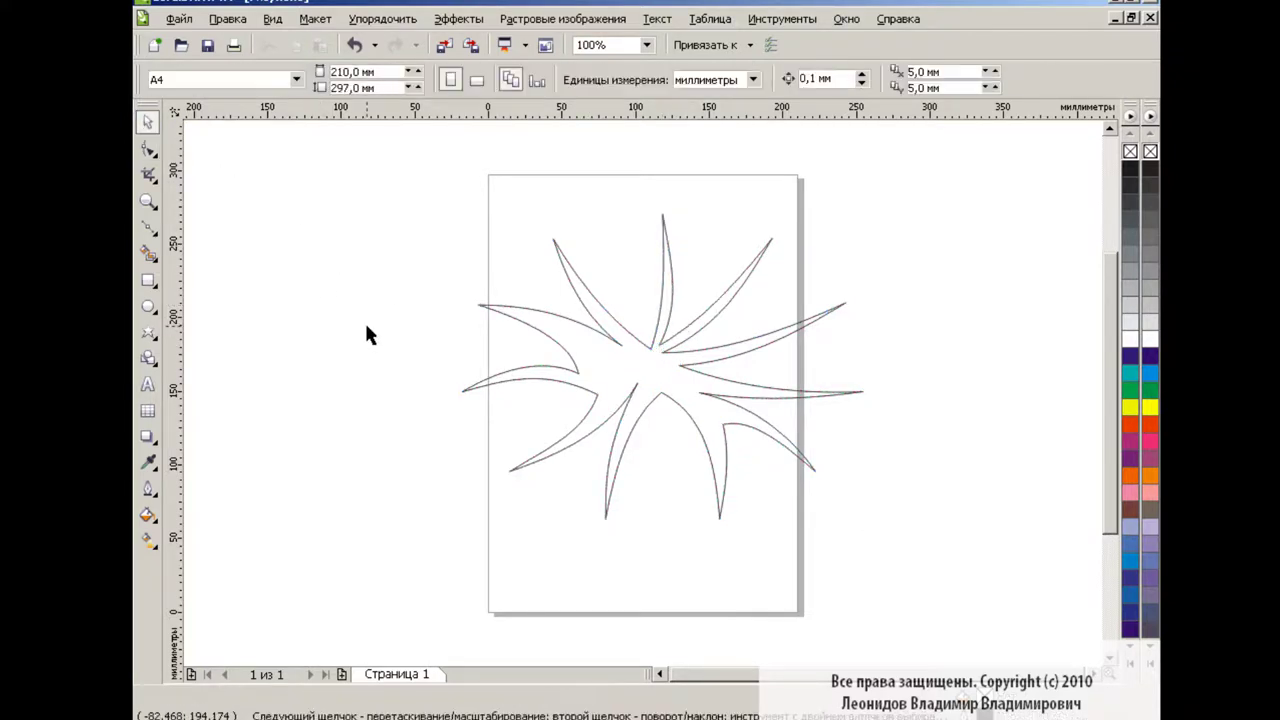
Step: Shrink the star and move it to the page's upper centre
left_click(621, 355)
left_click_drag(875, 532, 671, 374)
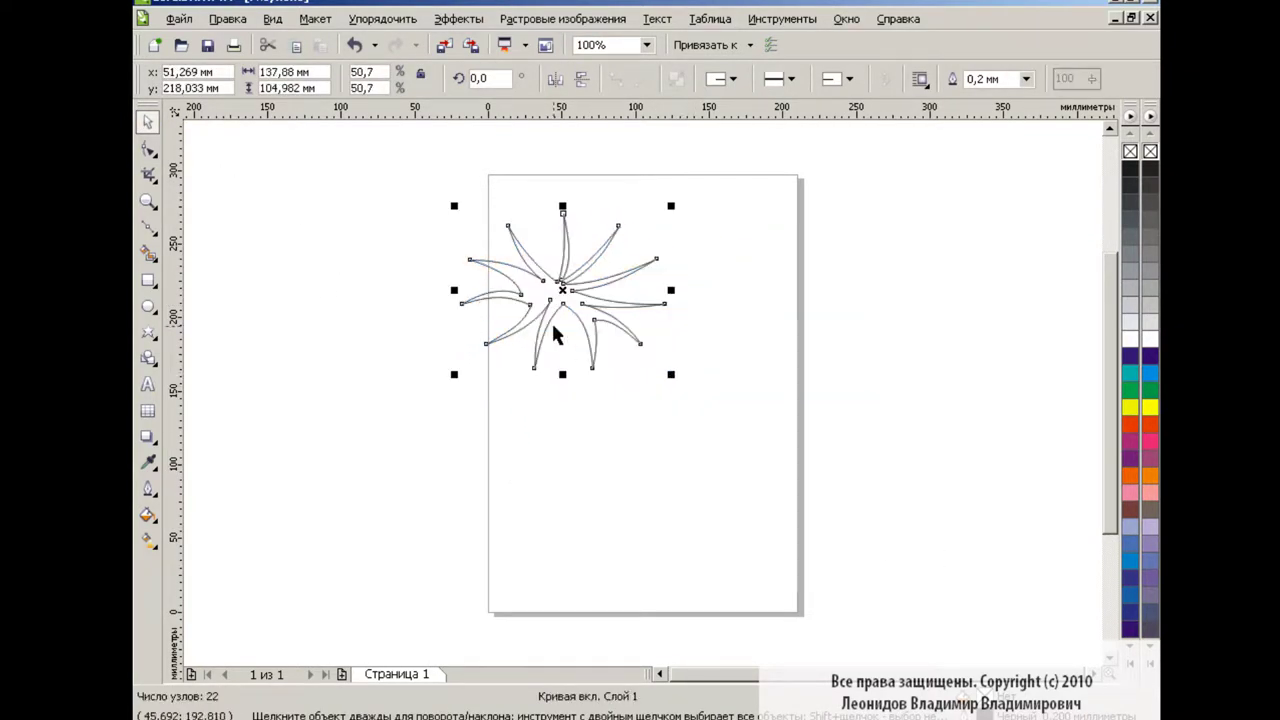
left_click_drag(566, 292, 659, 297)
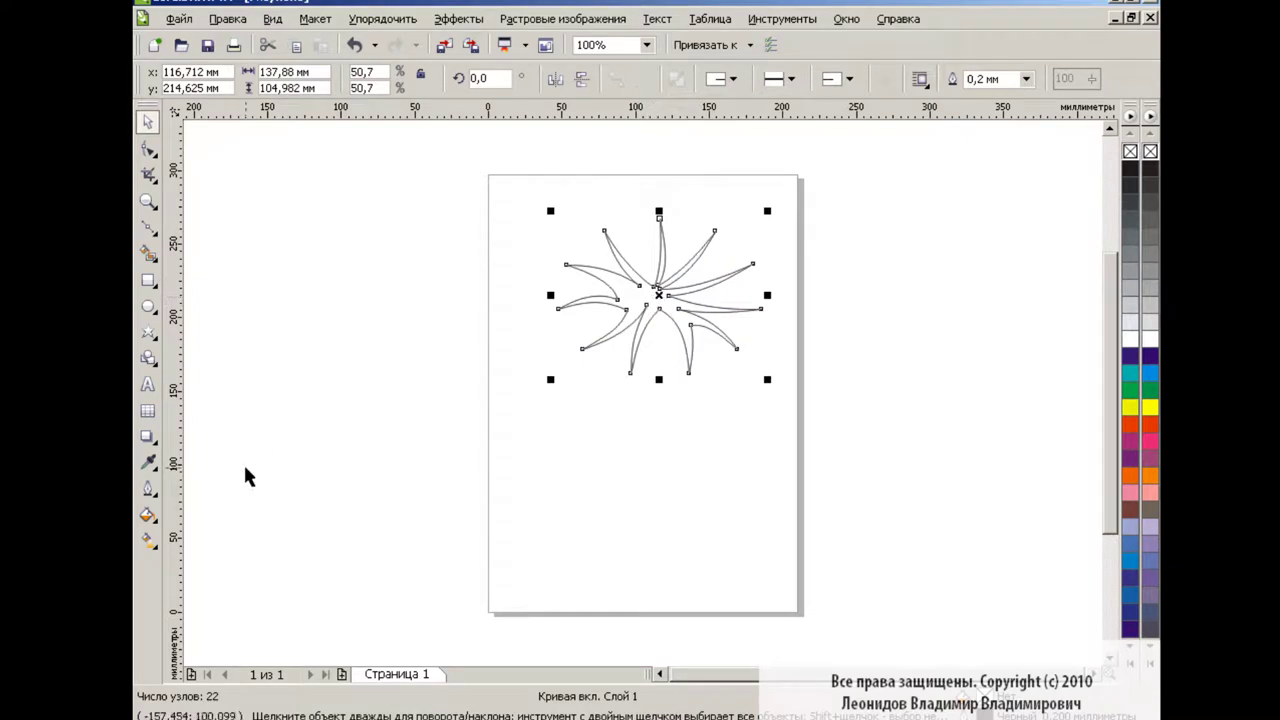
Step: Fill the star with a pale cream uniform fill
left_click(148, 515)
left_click(330, 522)
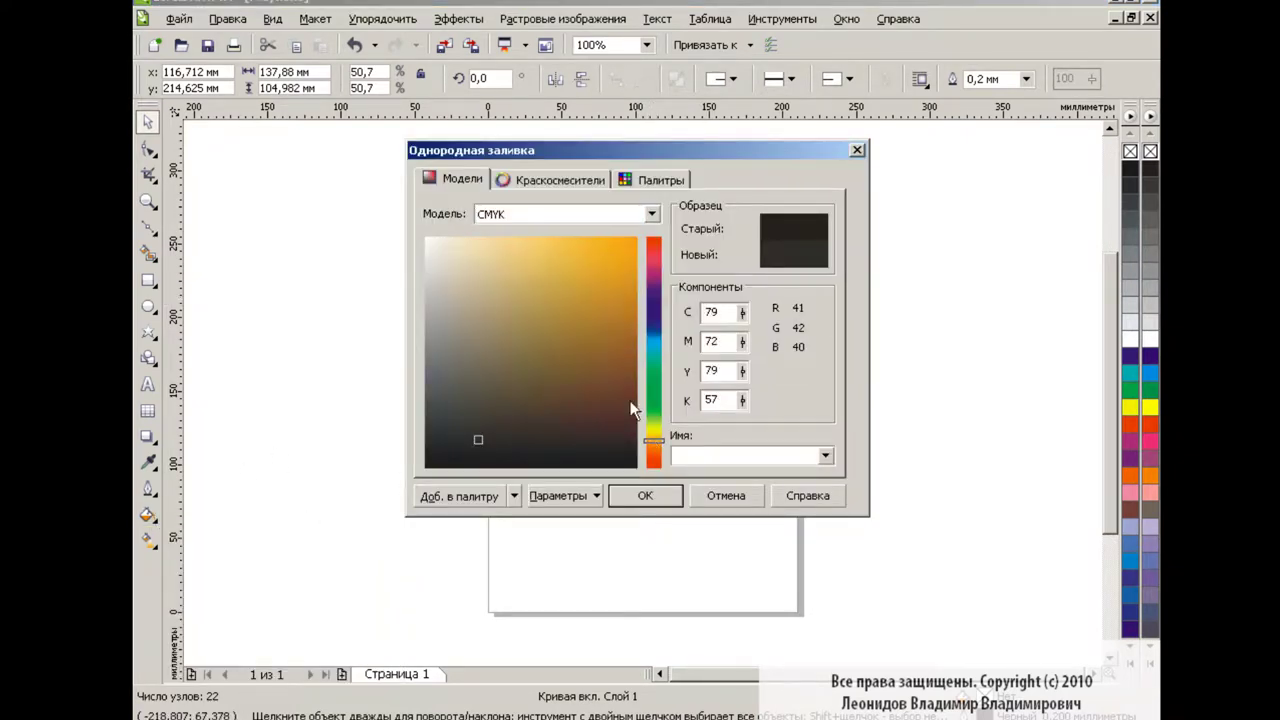
left_click(512, 257)
left_click(489, 250)
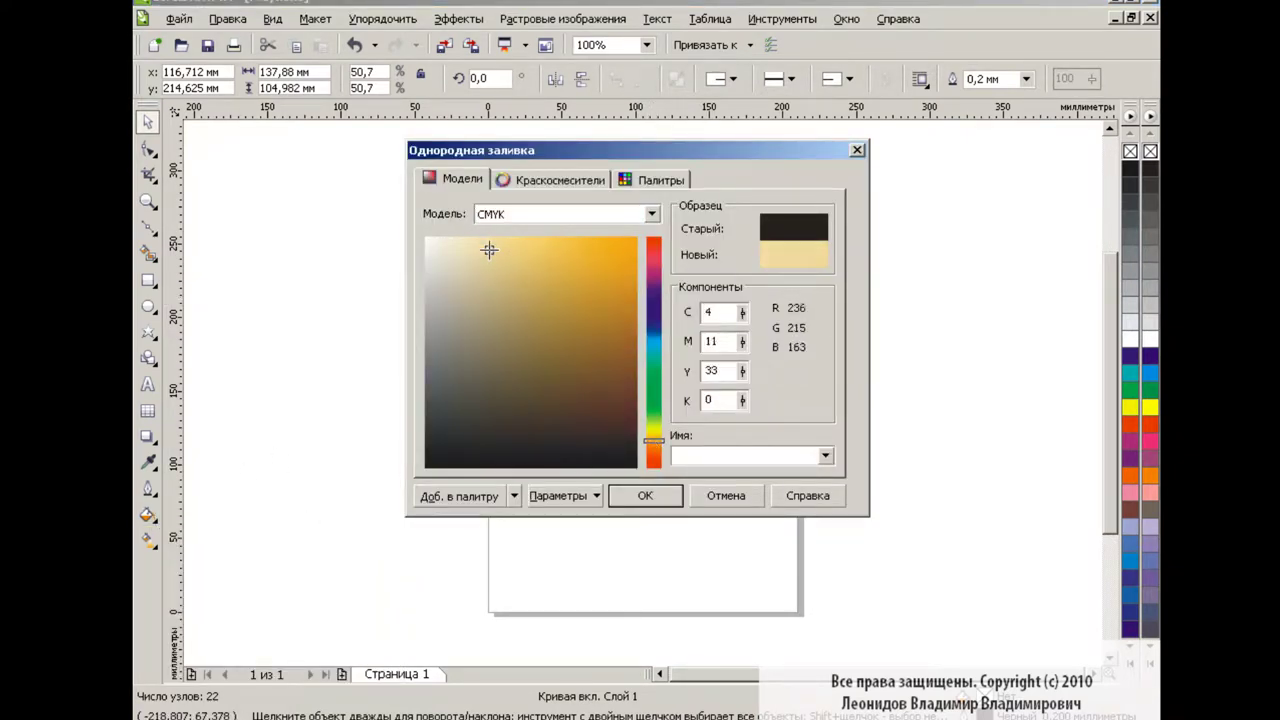
left_click(650, 480)
left_click(690, 405)
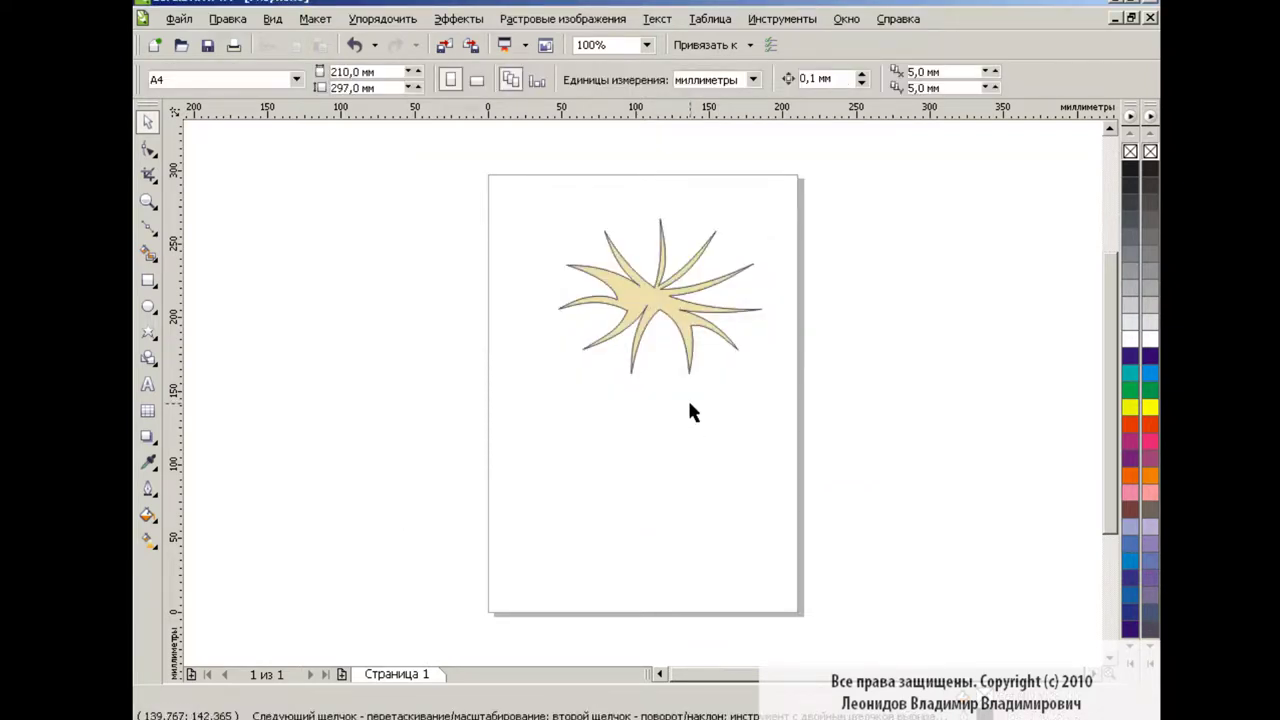
left_click(148, 281)
Step: Draw a tall thin stem under the star and copy the star's cream fill onto it
left_click_drag(656, 306, 658, 571)
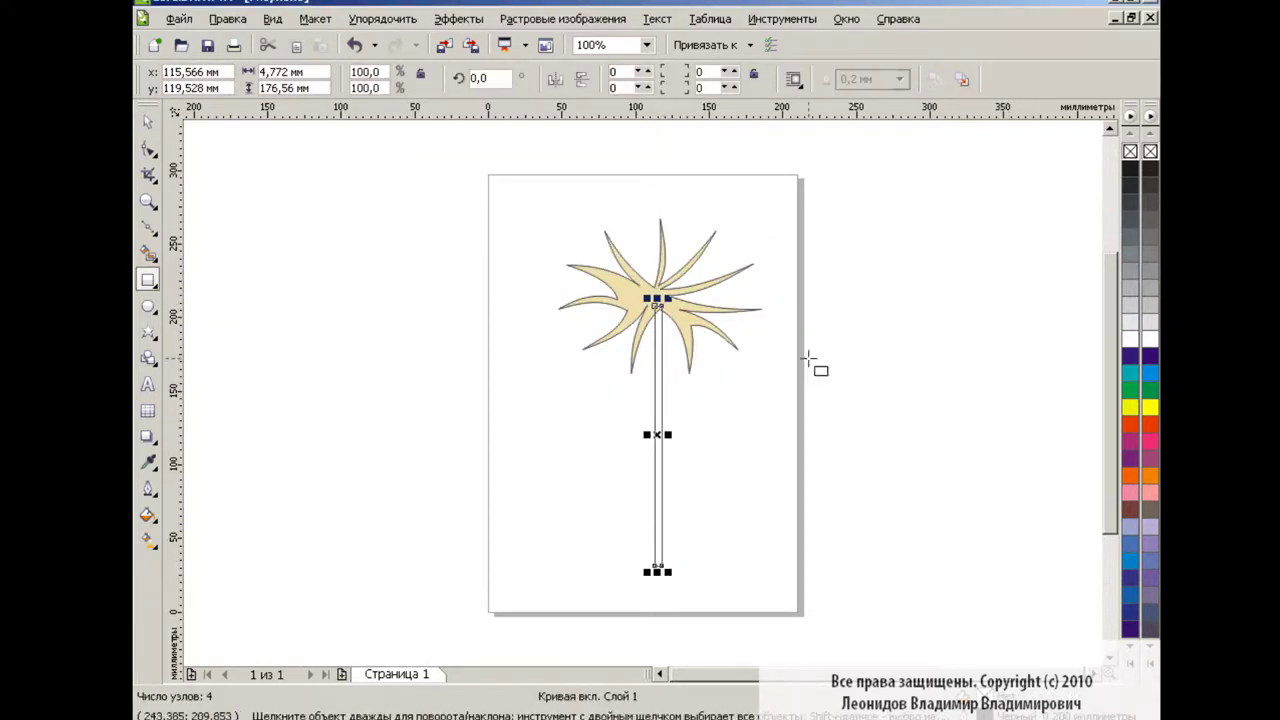
left_click(148, 121)
left_click(472, 392)
left_click(652, 340)
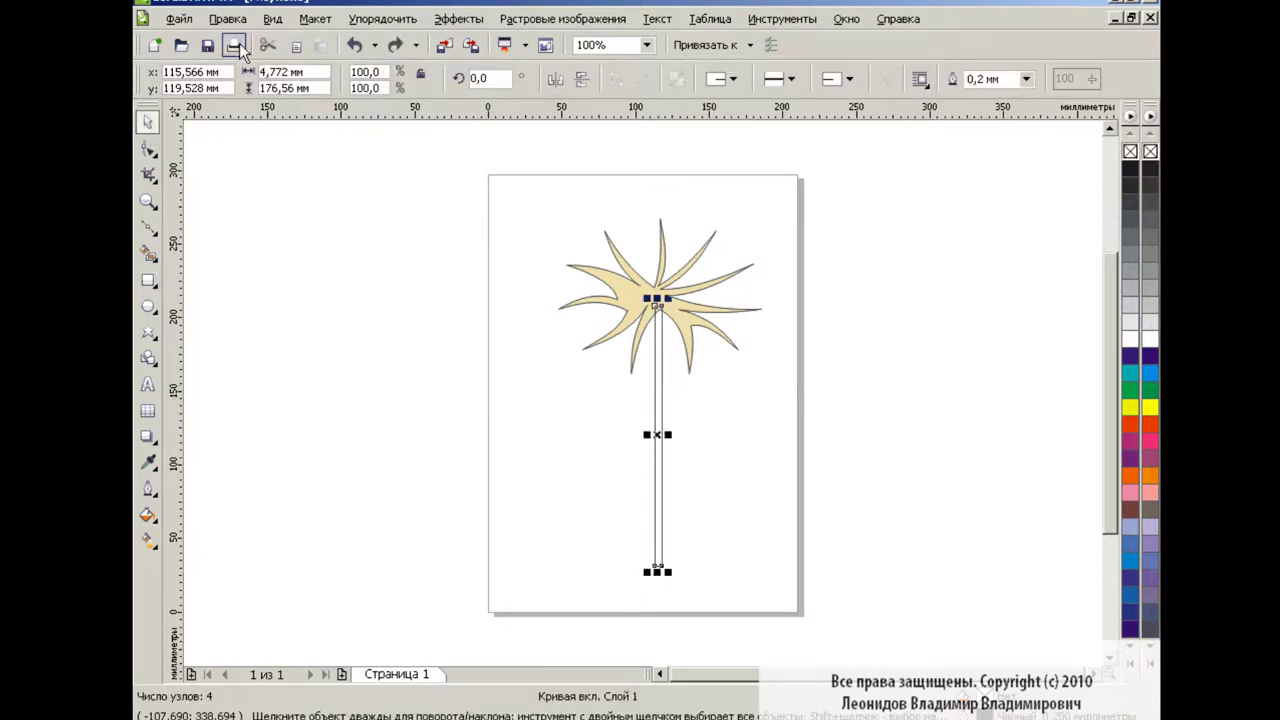
left_click(227, 18)
left_click(298, 297)
left_click(771, 394)
left_click(642, 289)
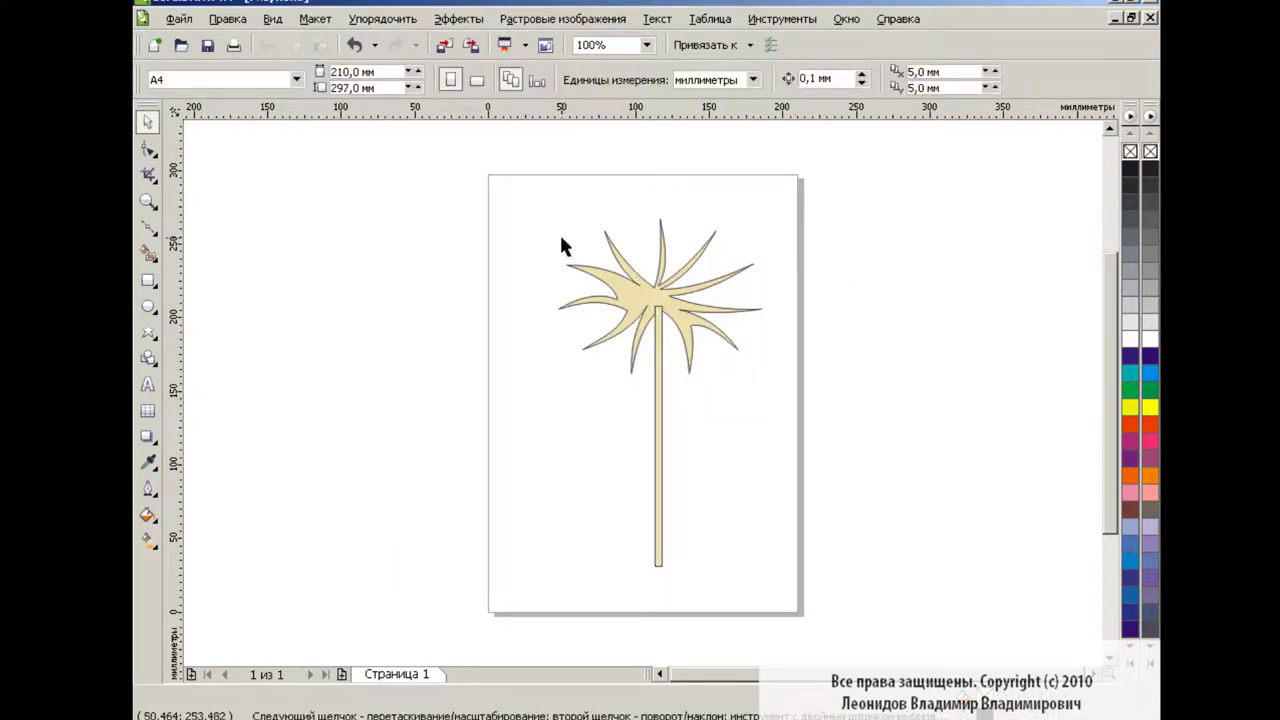
Step: Shrink the seed head and stem to about 71% and move them near the page top
key("ctrl+a")
left_click(736, 79)
left_click_drag(768, 210, 708, 312)
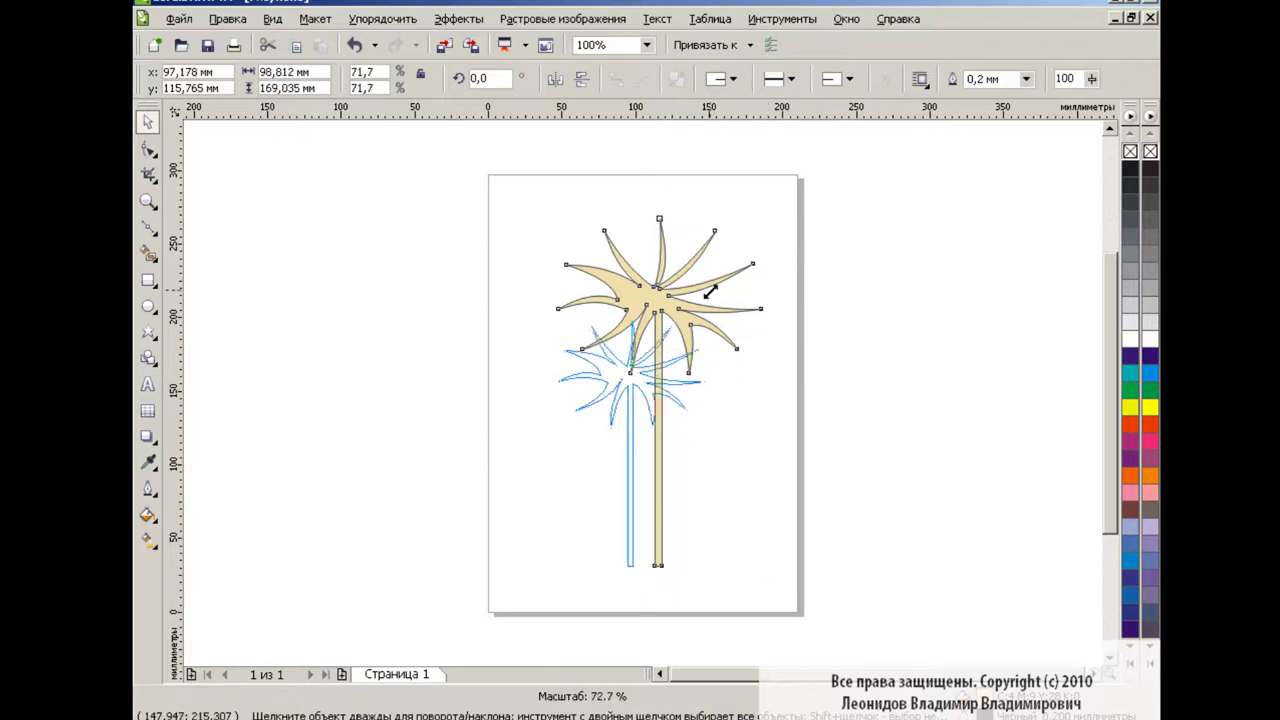
left_click_drag(632, 441, 645, 291)
left_click(729, 337)
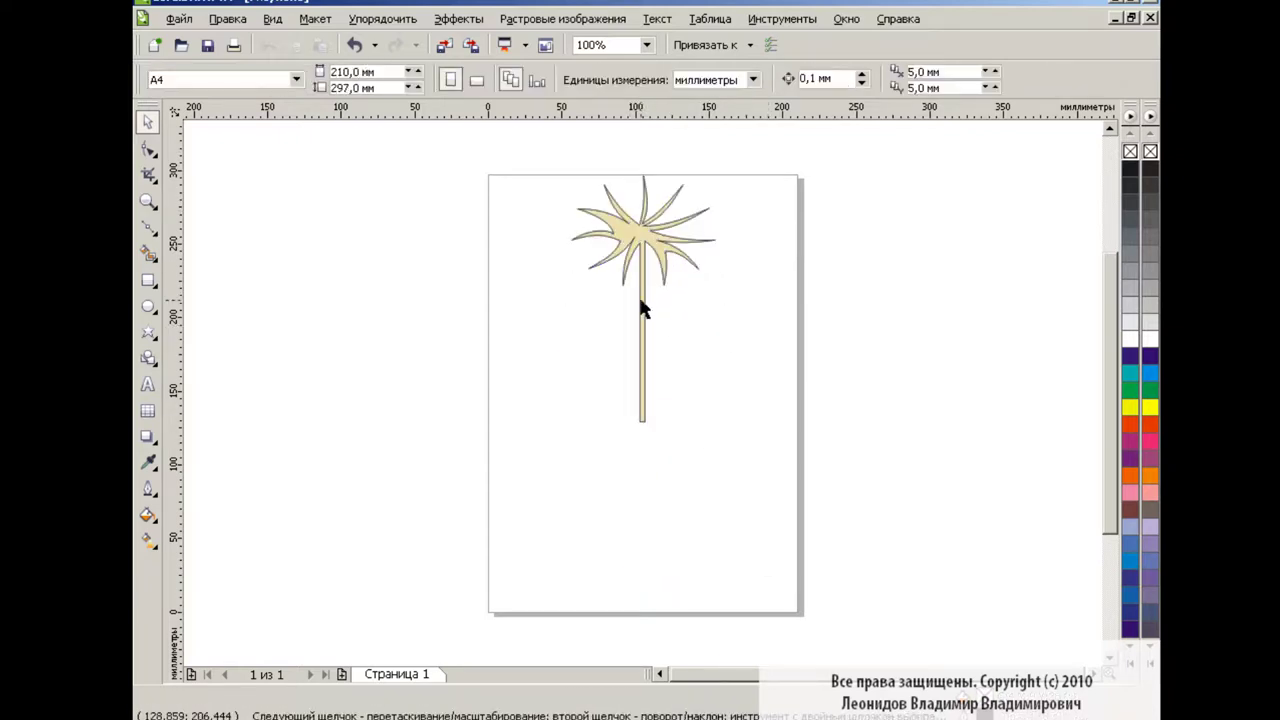
Step: Draw a tall ellipse about 27 mm wide below the stem, convert it to curves, widen its ends
left_click(148, 306)
left_click_drag(616, 425, 700, 595)
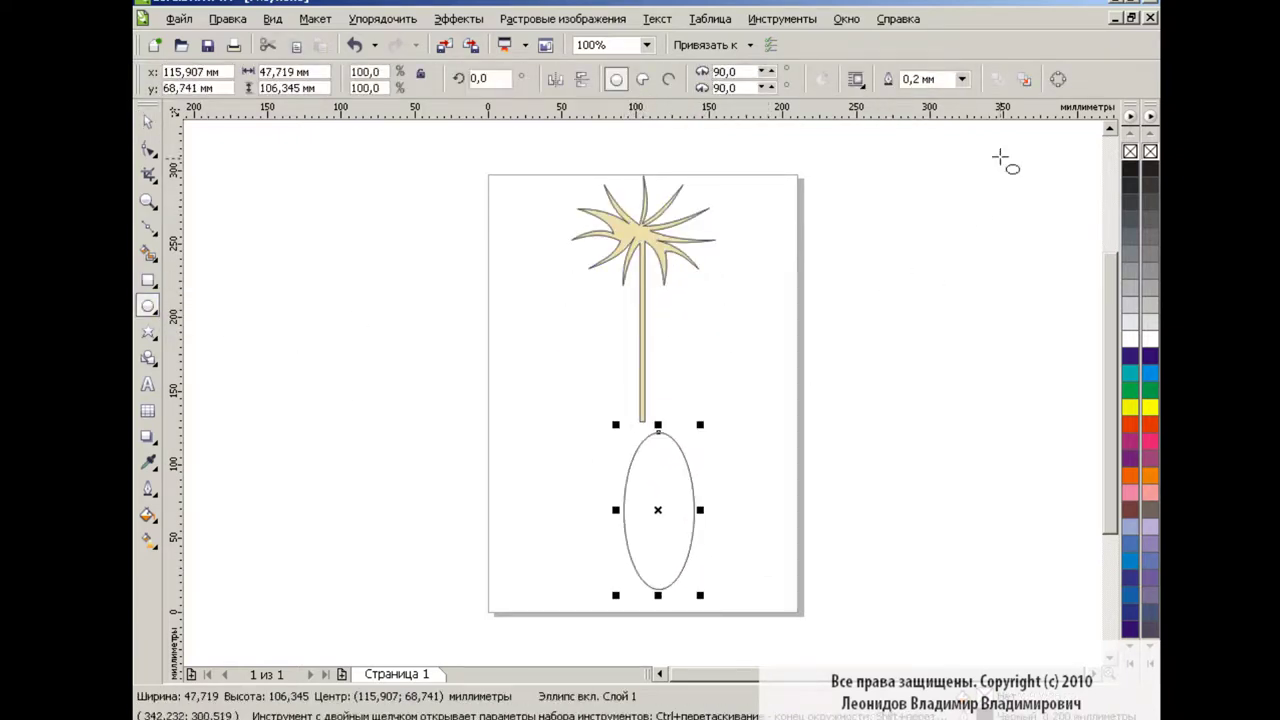
left_click_drag(703, 511, 672, 511)
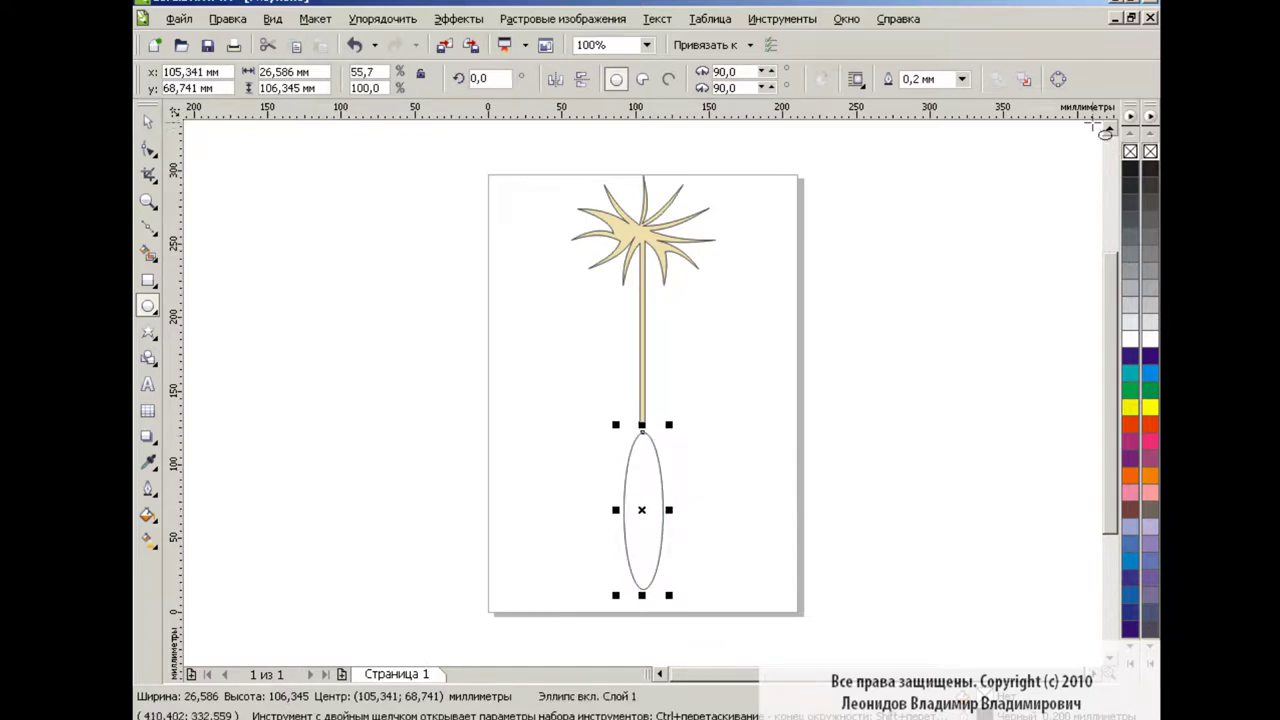
left_click(1058, 79)
left_click(148, 150)
left_click_drag(651, 434, 664, 443)
left_click_drag(652, 588, 662, 585)
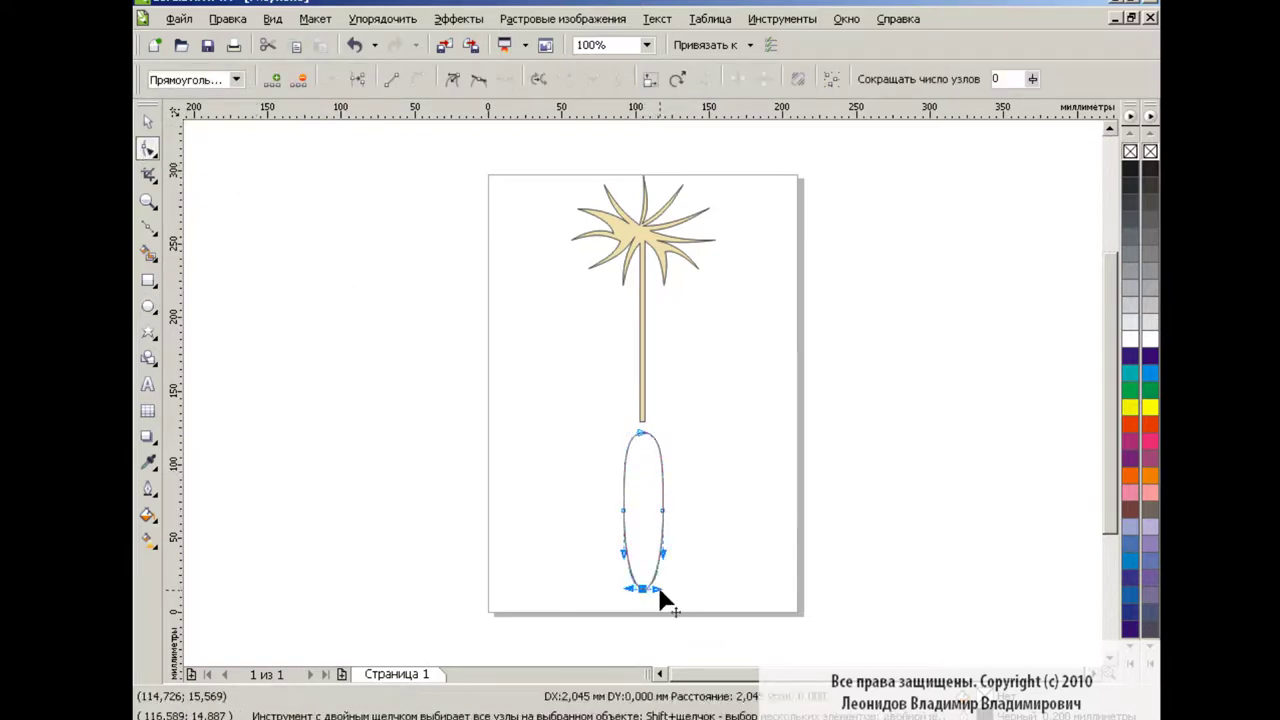
left_click(148, 124)
left_click(616, 495)
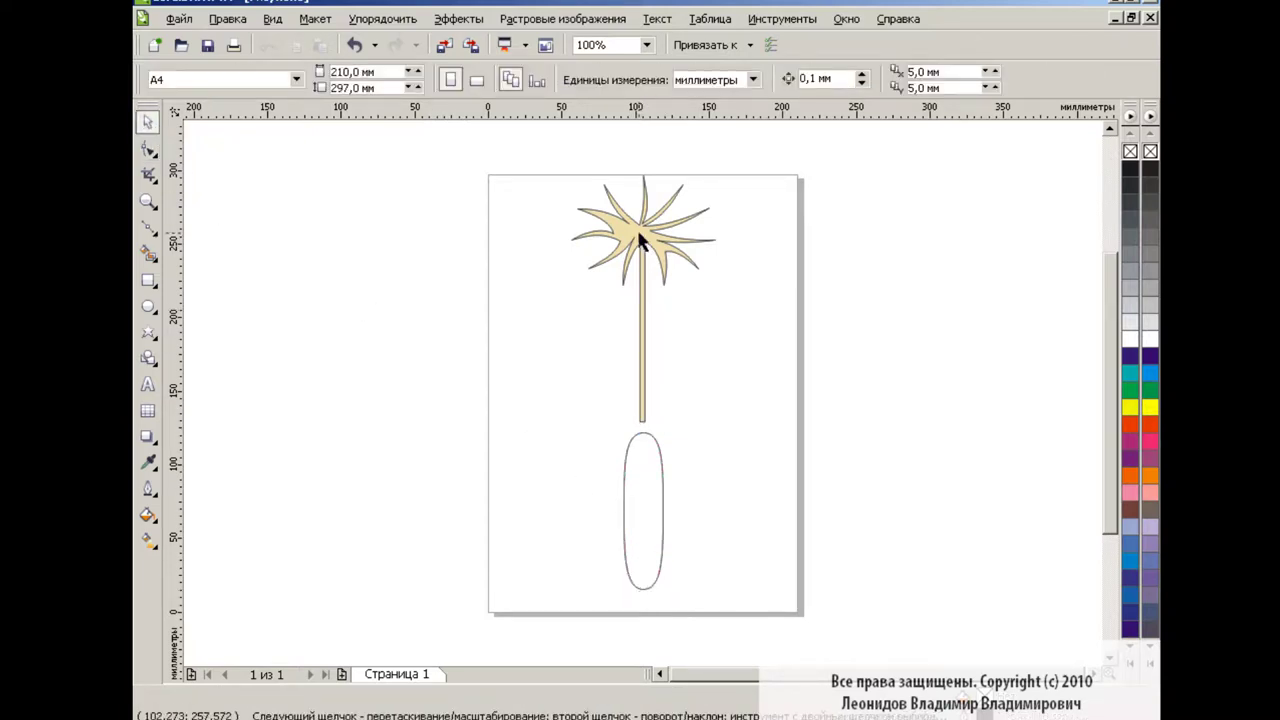
Step: Move the flower right, enlarge it, and reshape the lower petals' curving tips
left_click_drag(640, 237, 772, 380)
left_click_drag(697, 318, 629, 204)
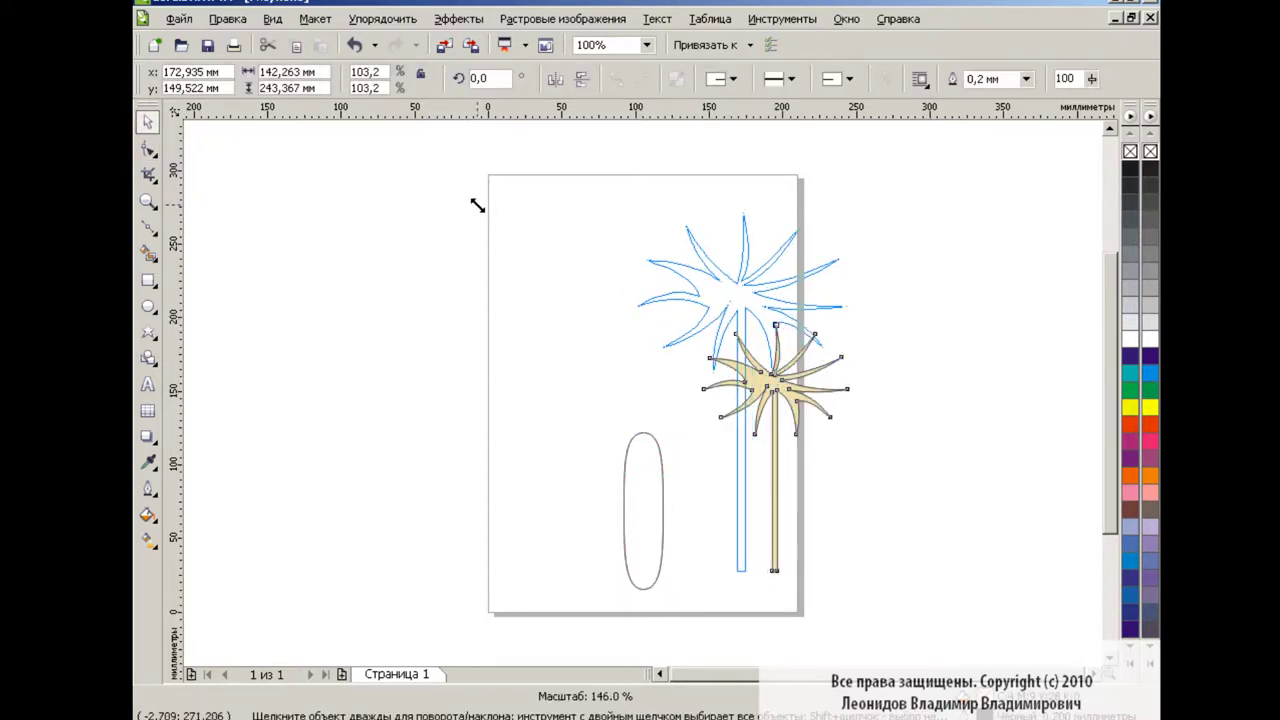
left_click(150, 150)
left_click(238, 163)
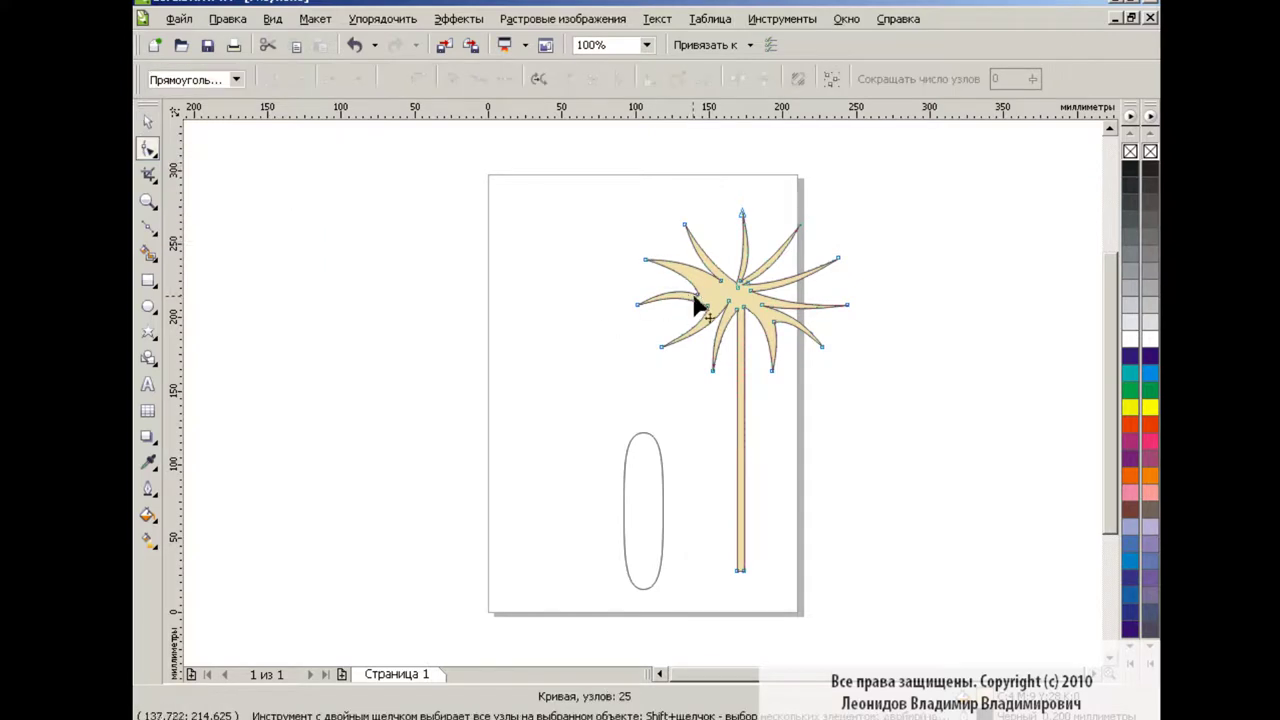
left_click(712, 288)
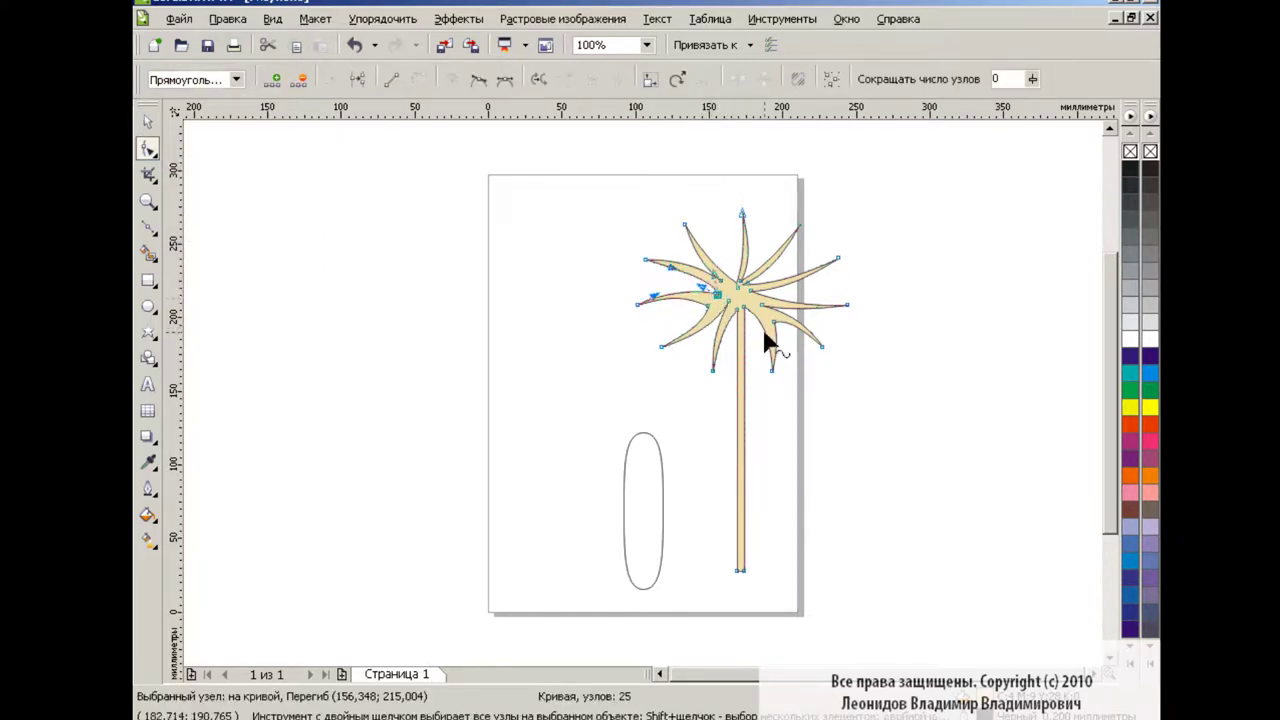
left_click_drag(765, 335, 790, 348)
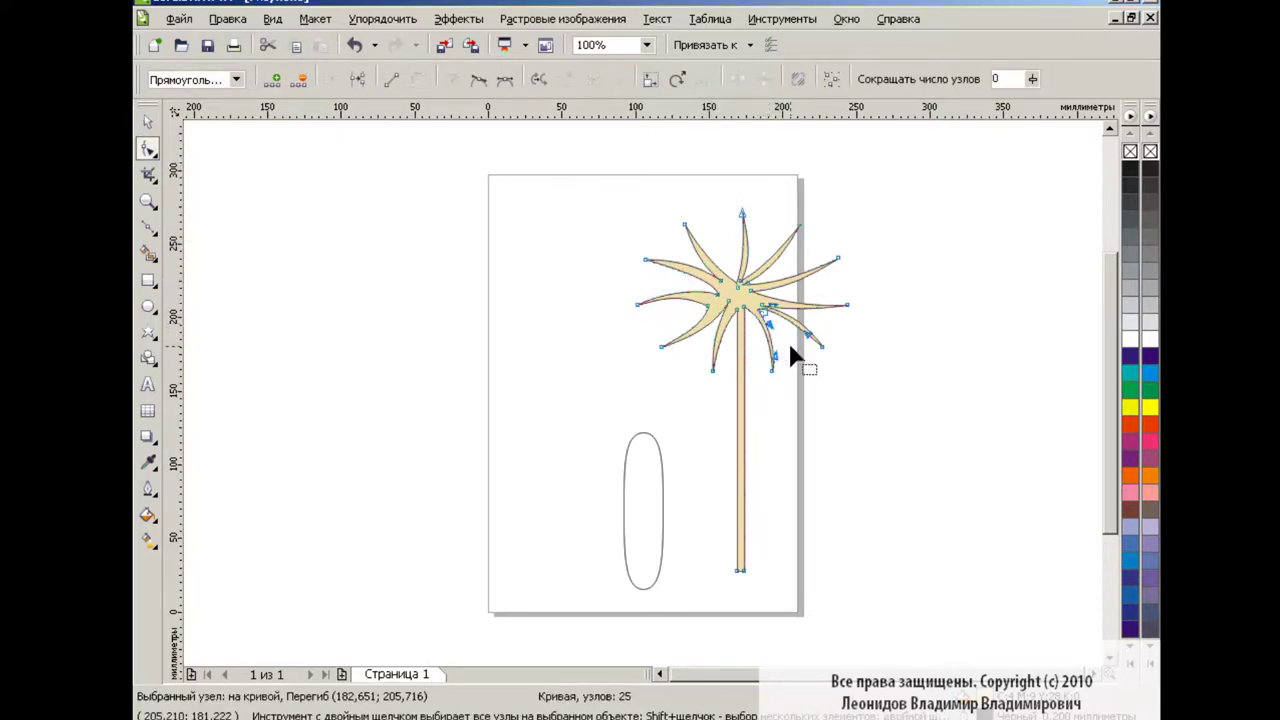
key("space")
left_click(649, 502)
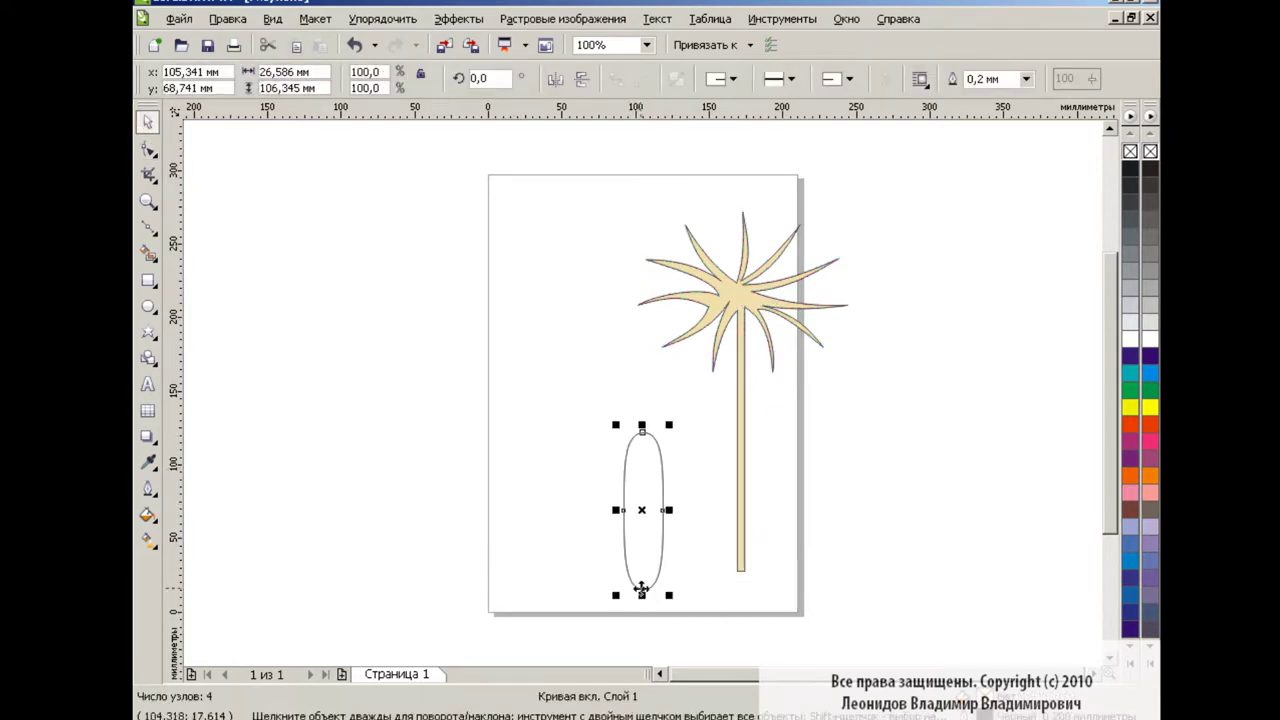
Step: Fill the oval with a dark brown uniform fill
left_click(147, 515)
left_click(256, 527)
left_click(616, 397)
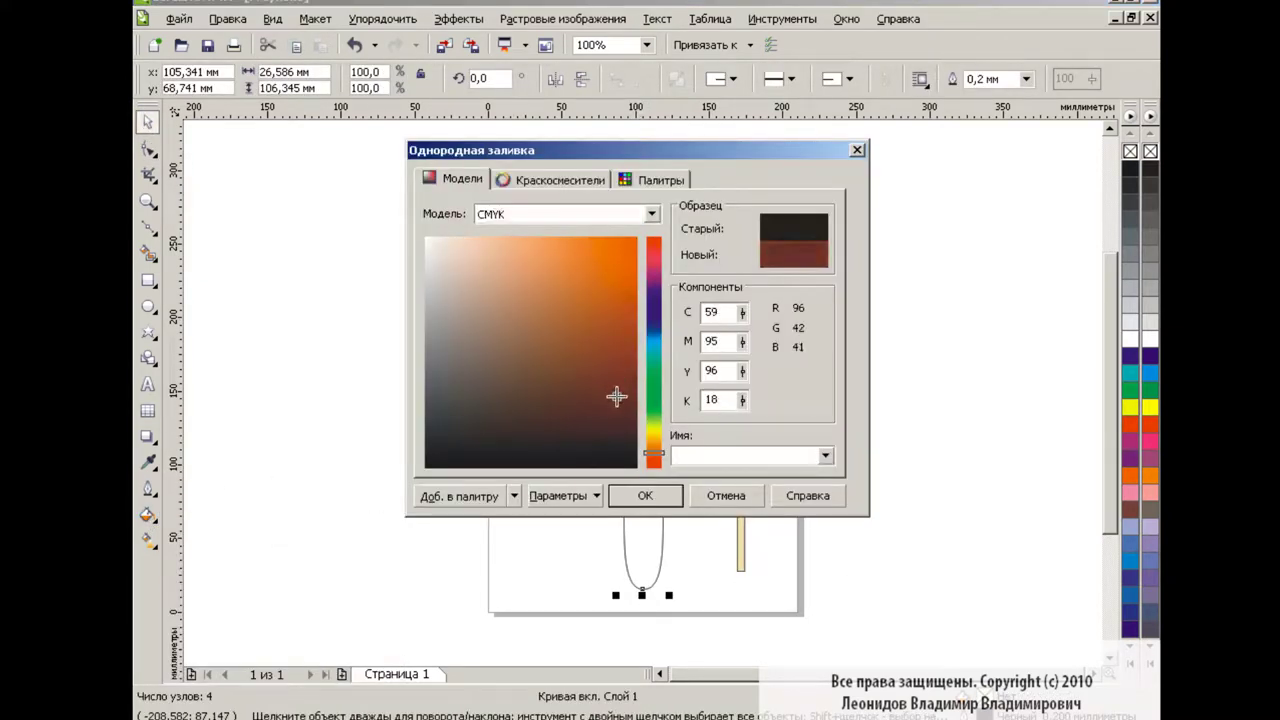
left_click(662, 493)
Step: Shrink the flower and stalk and move them toward the page's left
left_click(741, 430)
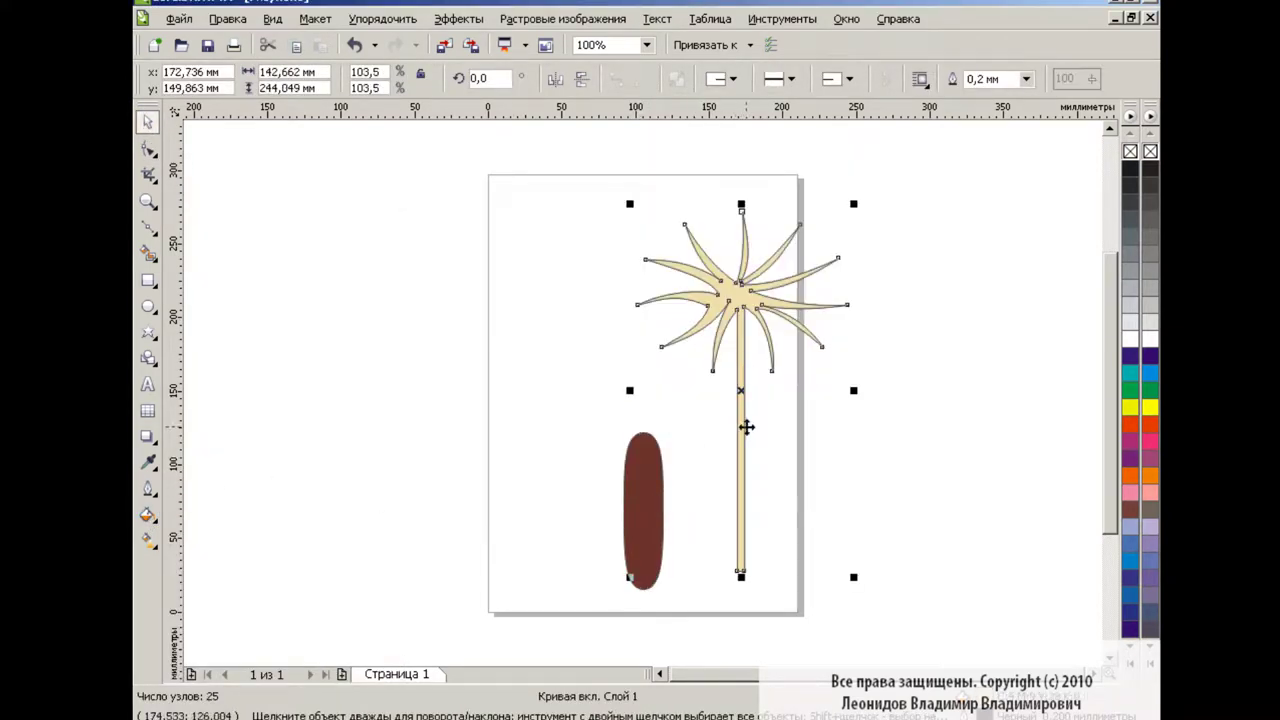
left_click_drag(852, 577, 800, 489)
left_click_drag(714, 346, 643, 330)
Step: Shrink the brown oval and centre-align it directly under the stalk's base
left_click(643, 510)
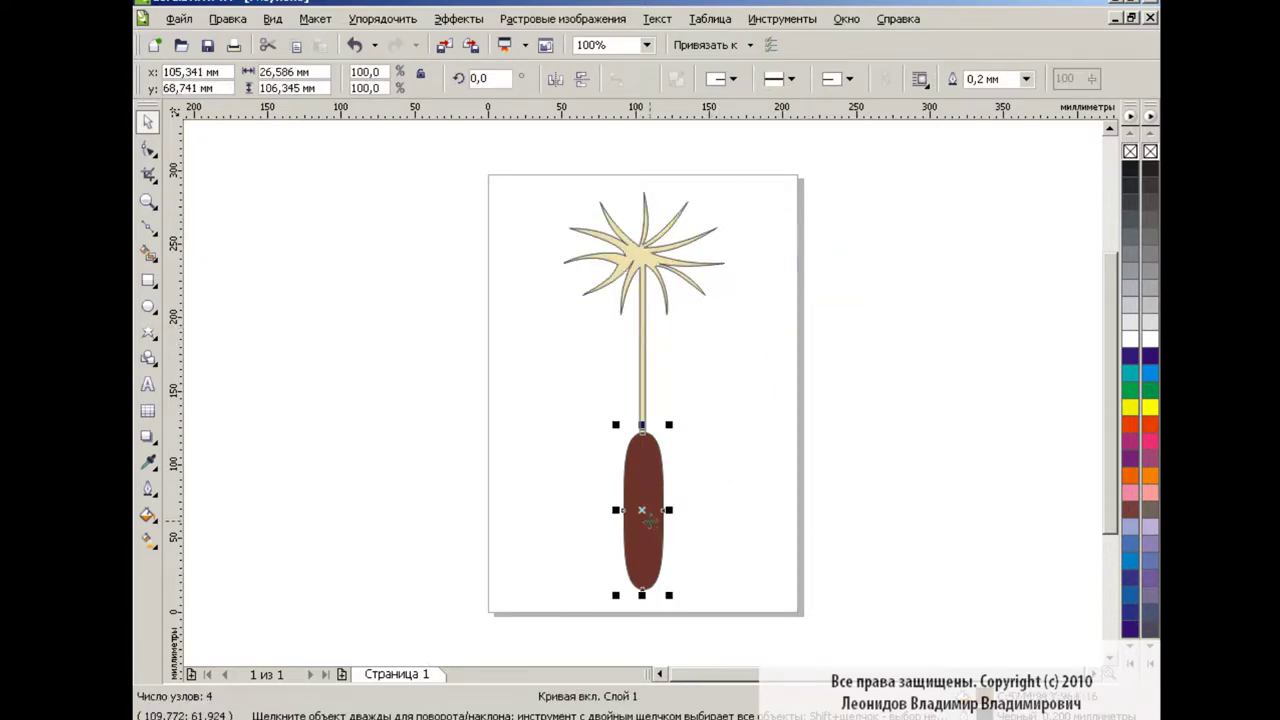
left_click_drag(664, 591, 652, 535)
left_click_drag(638, 483, 643, 452)
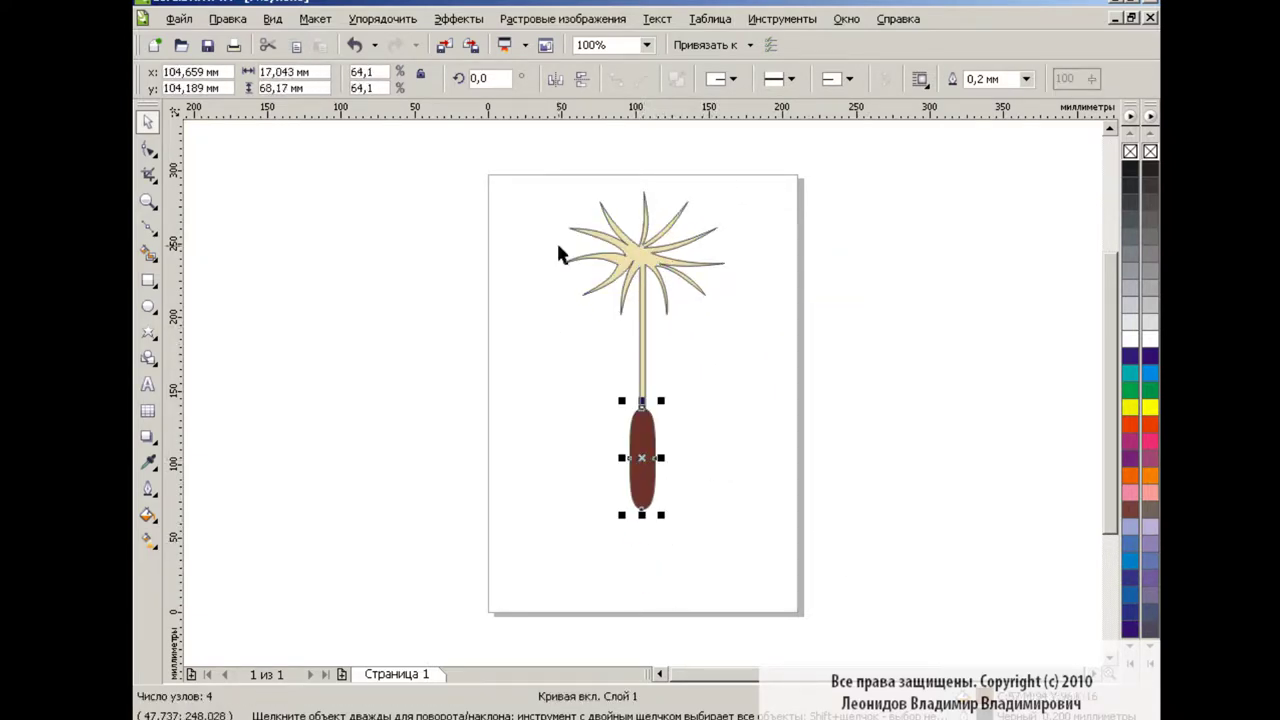
left_click_drag(552, 182, 805, 534)
key("ctrl+shift+a")
left_click(710, 471)
left_click(790, 471)
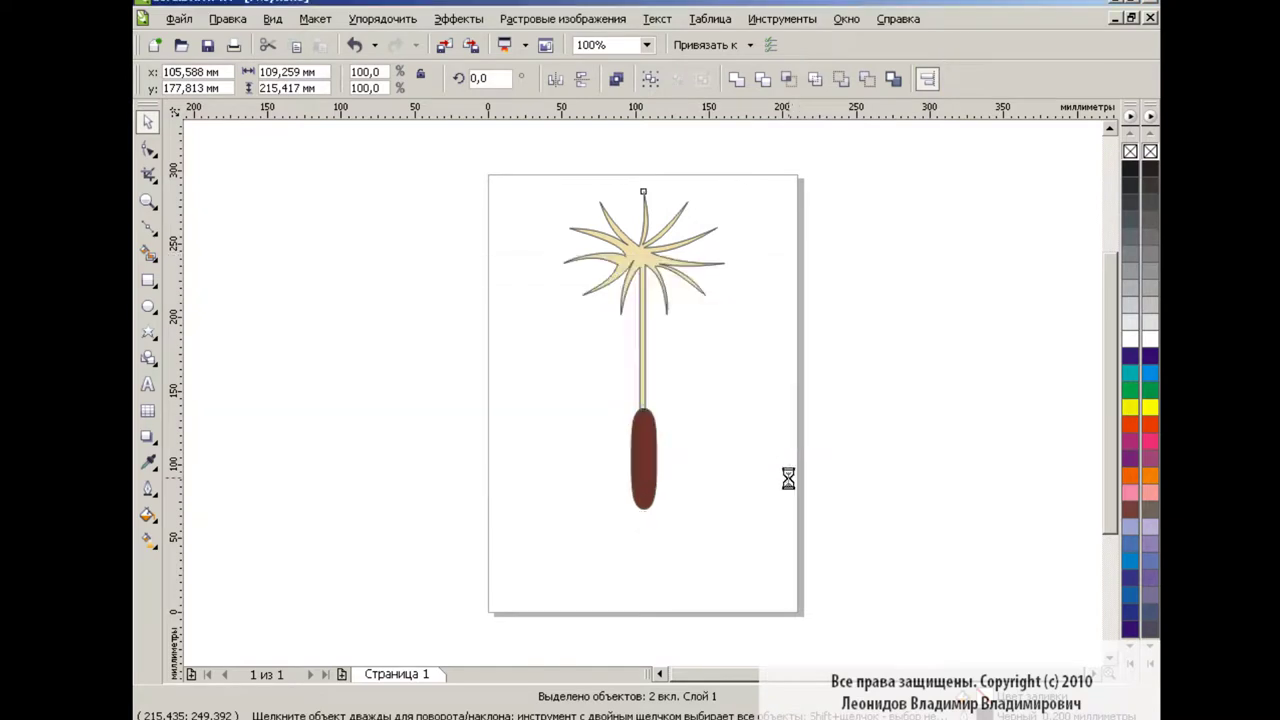
key("Tab")
left_click_drag(644, 455, 643, 452)
left_click(715, 406)
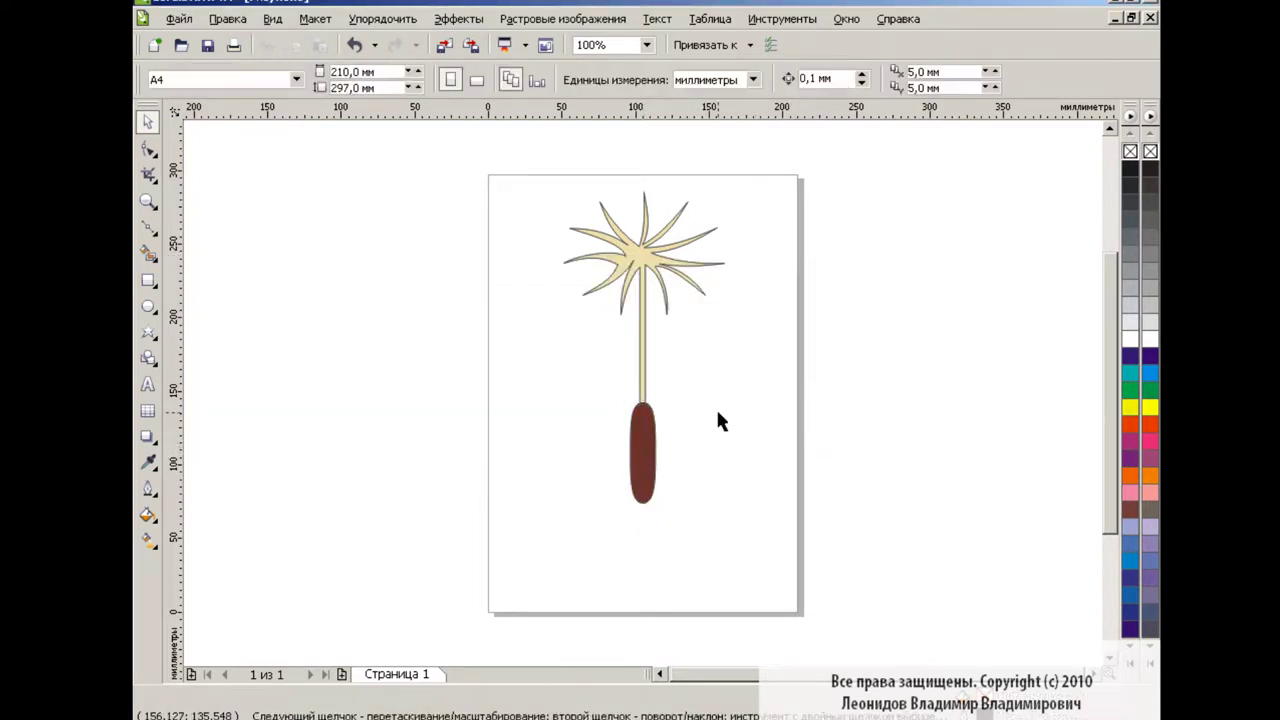
Step: Group flower and oval into one seed, halve its size, and move it off-page right
left_click_drag(534, 177, 794, 518)
key("ctrl+g")
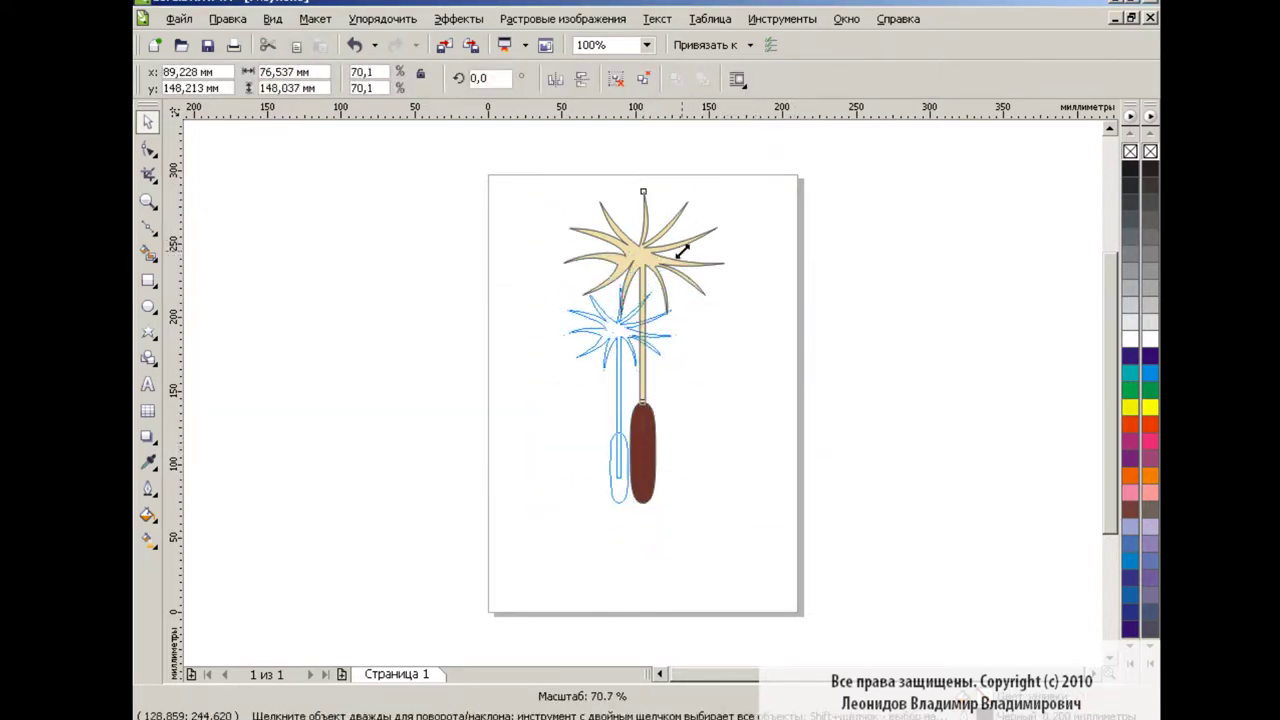
left_click_drag(728, 183, 658, 319)
right_click(1151, 151)
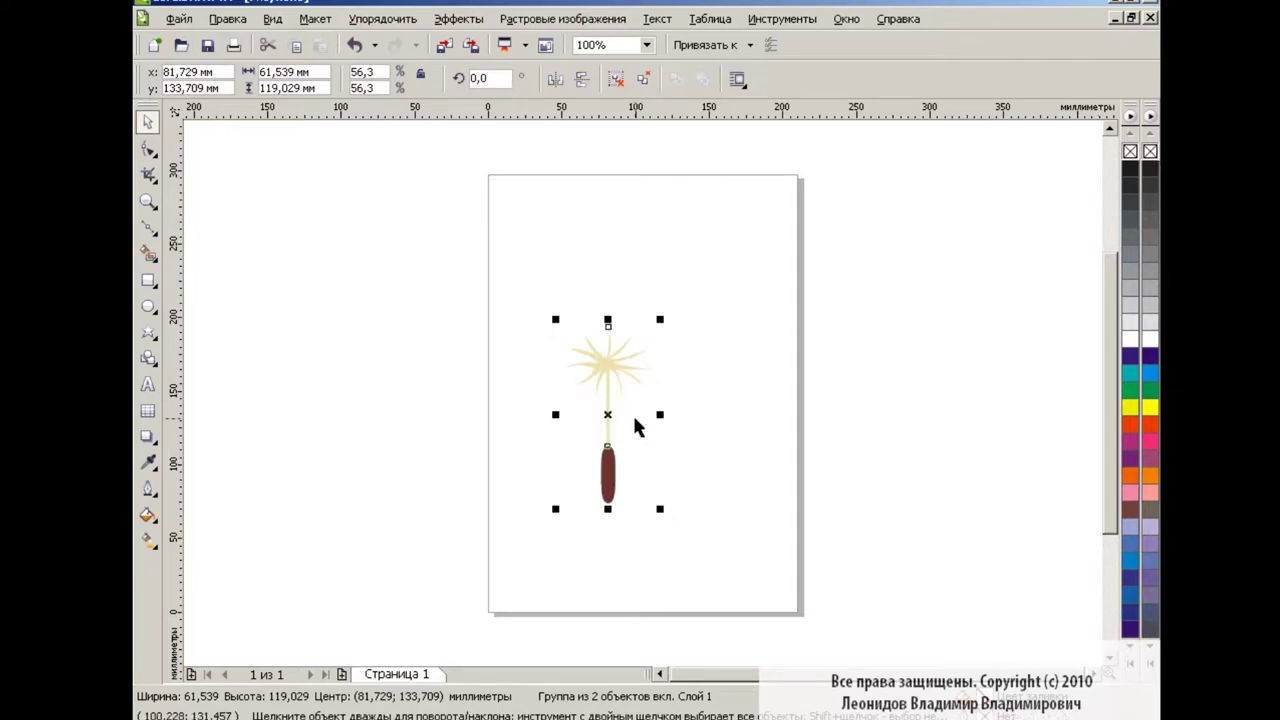
left_click(355, 45)
left_click_drag(608, 470, 1044, 332)
left_click(929, 432)
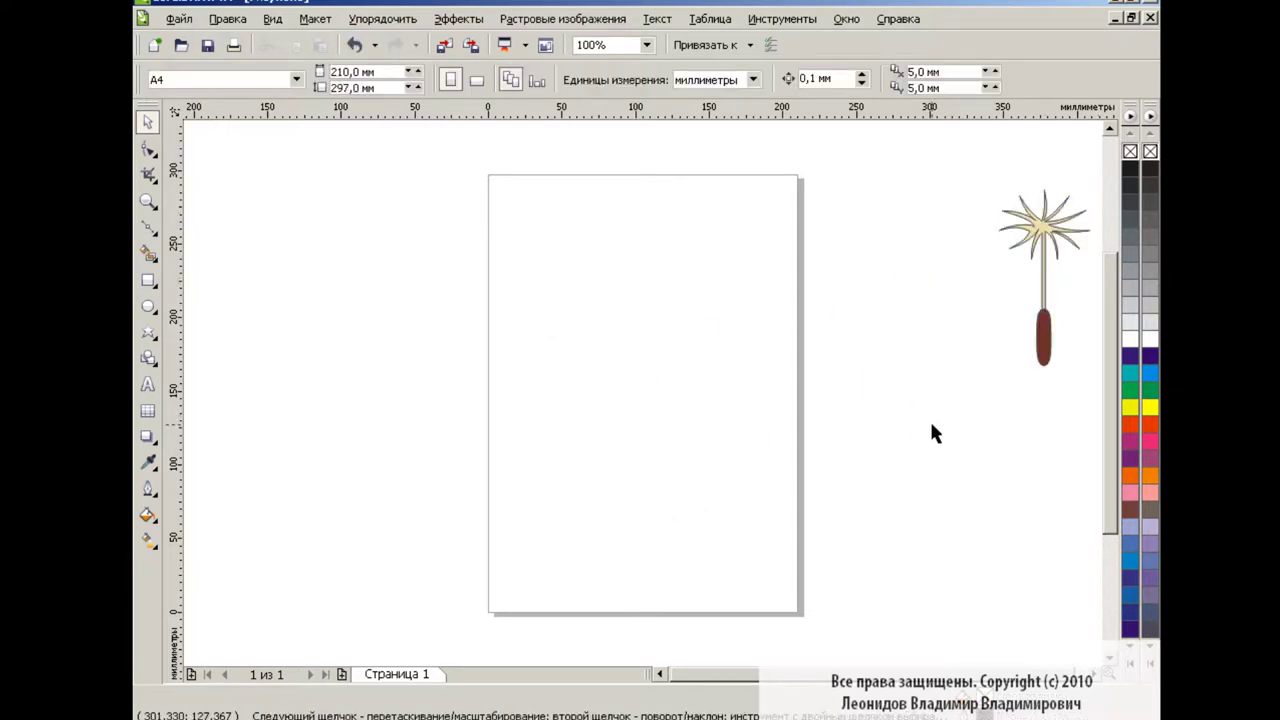
Step: Turn a tall narrow rectangle into a slanted, gently curved stalk with a rounded foot
left_click(148, 283)
left_click_drag(560, 257, 573, 590)
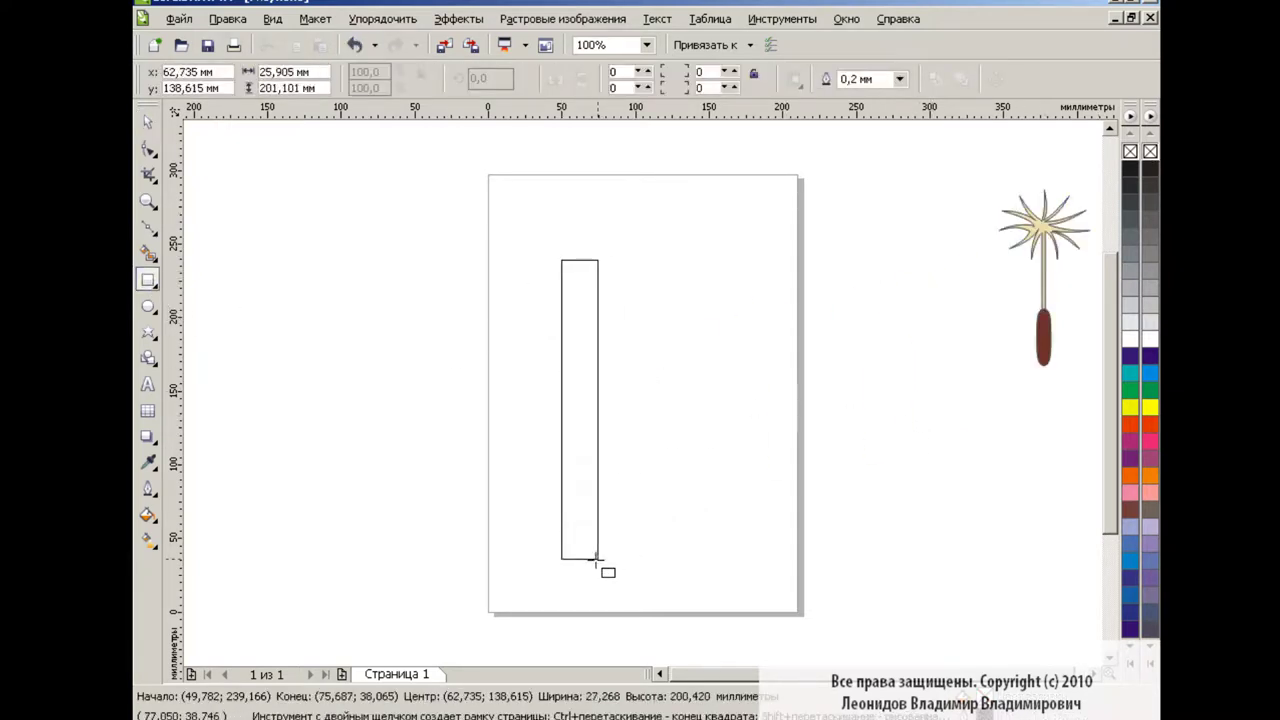
left_click_drag(566, 422, 654, 415)
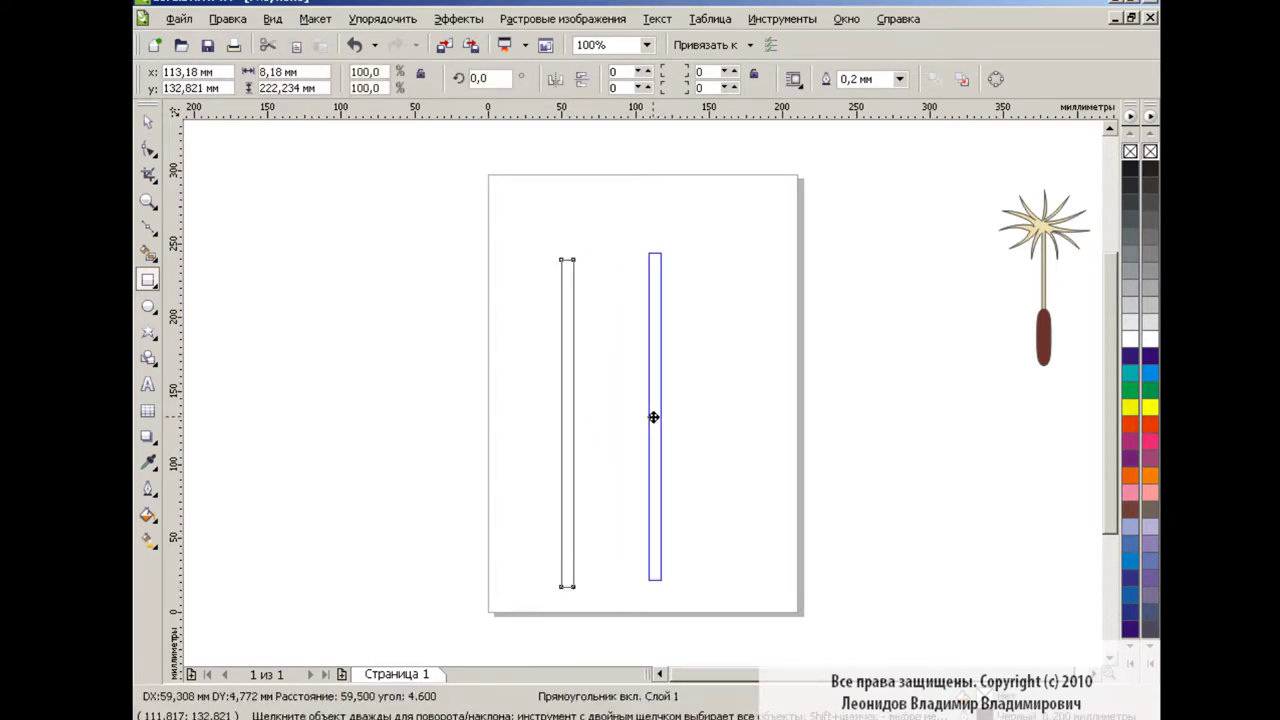
key("ctrl+q")
key("F10")
mouse_move(640, 232)
left_mouse_down()
mouse_move(671, 266)
mouse_move(700, 263)
mouse_move(760, 620)
left_mouse_up()
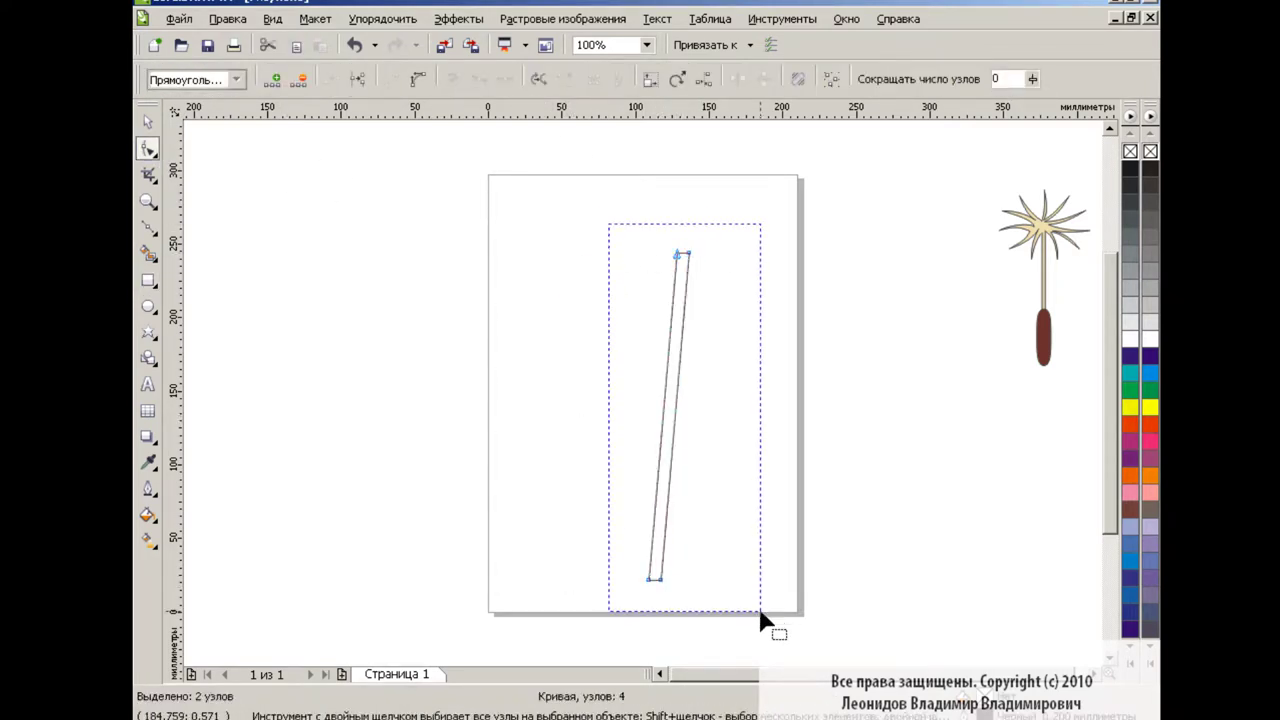
left_click(418, 79)
mouse_move(662, 423)
left_mouse_down()
mouse_move(641, 419)
mouse_move(655, 440)
left_mouse_up()
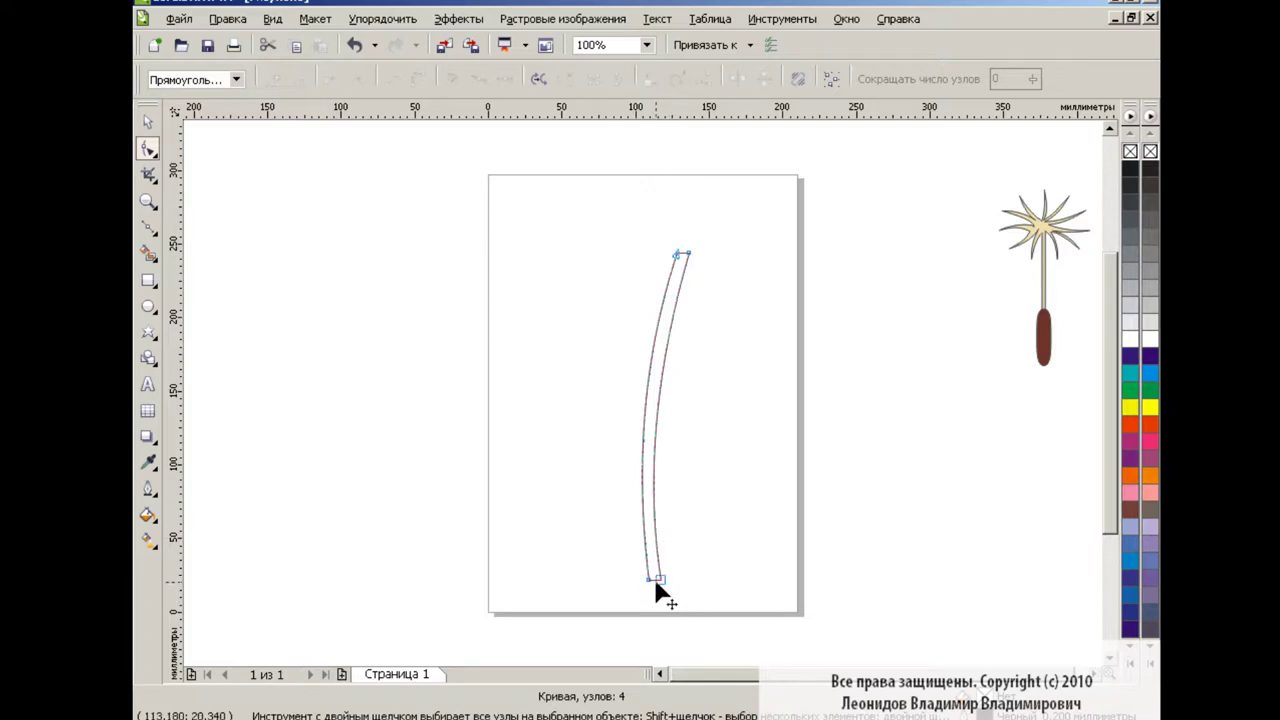
left_click_drag(656, 586, 657, 593)
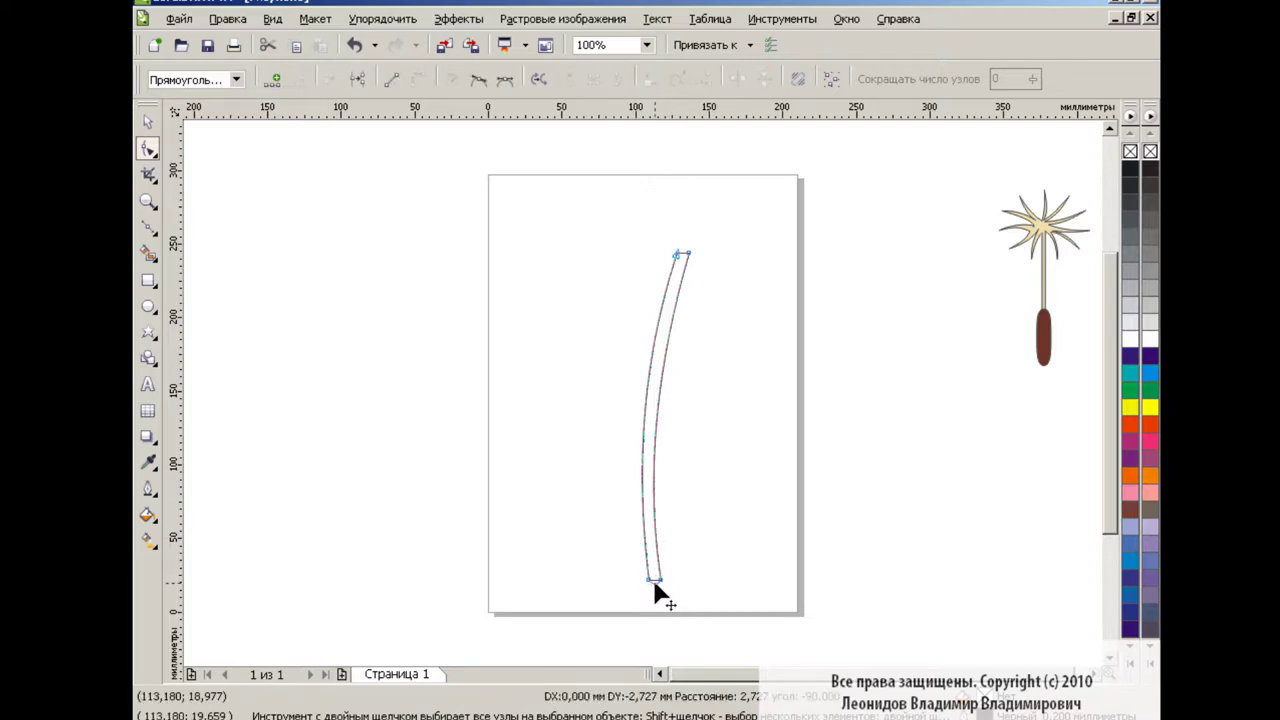
left_click(145, 122)
left_click(461, 312)
Step: Draw a small rectangle to the upper left of the stalk for corner rounding
left_click(148, 281)
left_click_drag(524, 290, 558, 404)
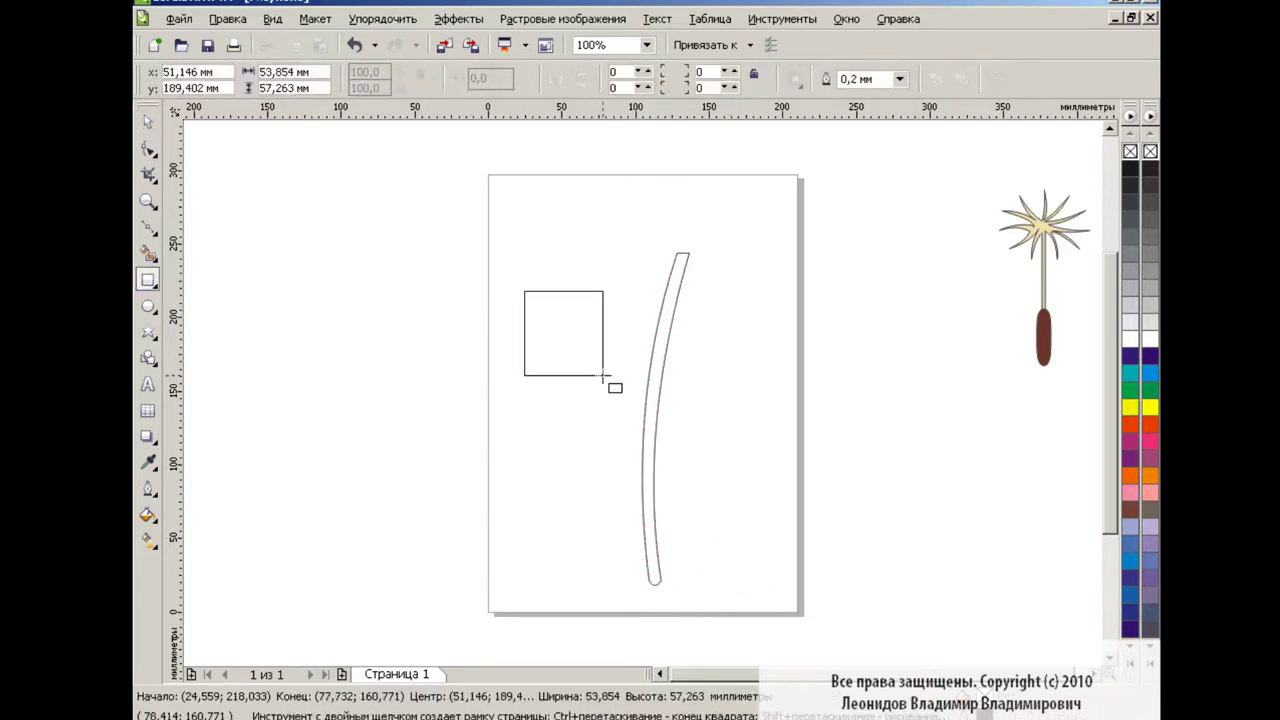
key("F10")
Step: Round the small rectangle's corners, place it atop the stalk, and tilt it about 345°
left_click_drag(525, 291, 534, 298)
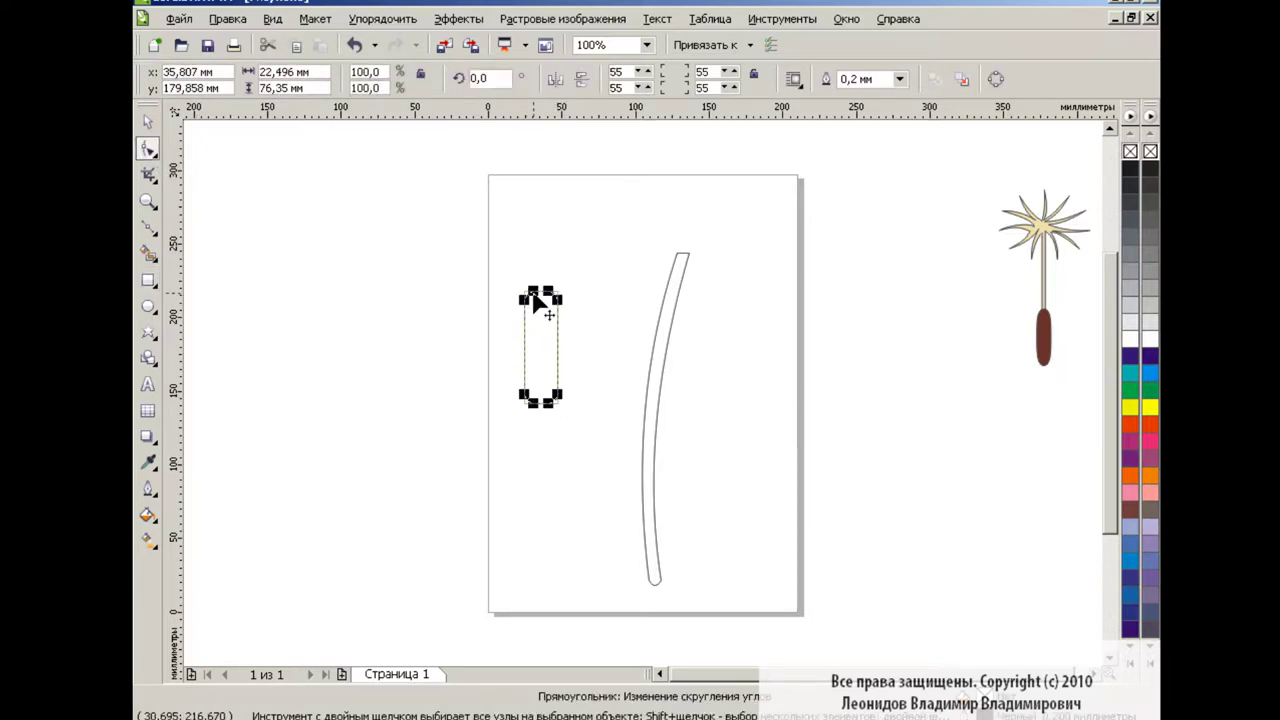
left_click(148, 122)
left_click_drag(560, 350, 694, 251)
left_click(694, 251)
left_click_drag(716, 202, 734, 203)
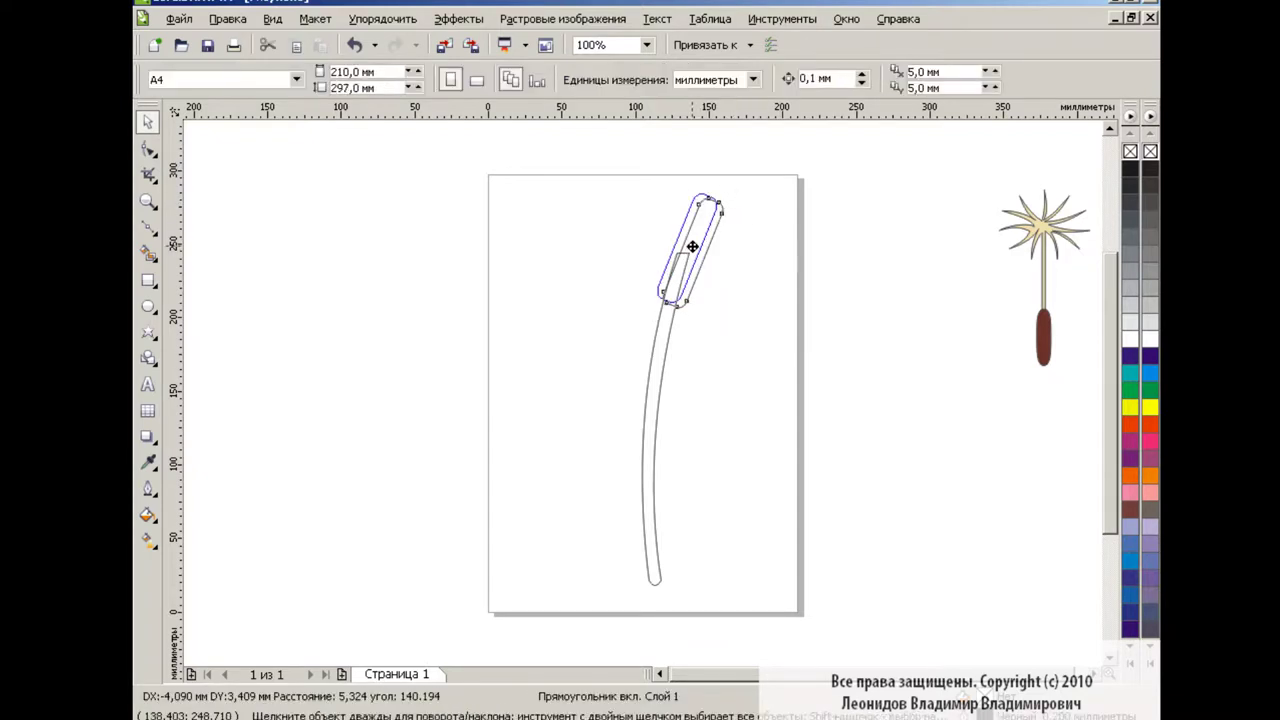
left_click(734, 194)
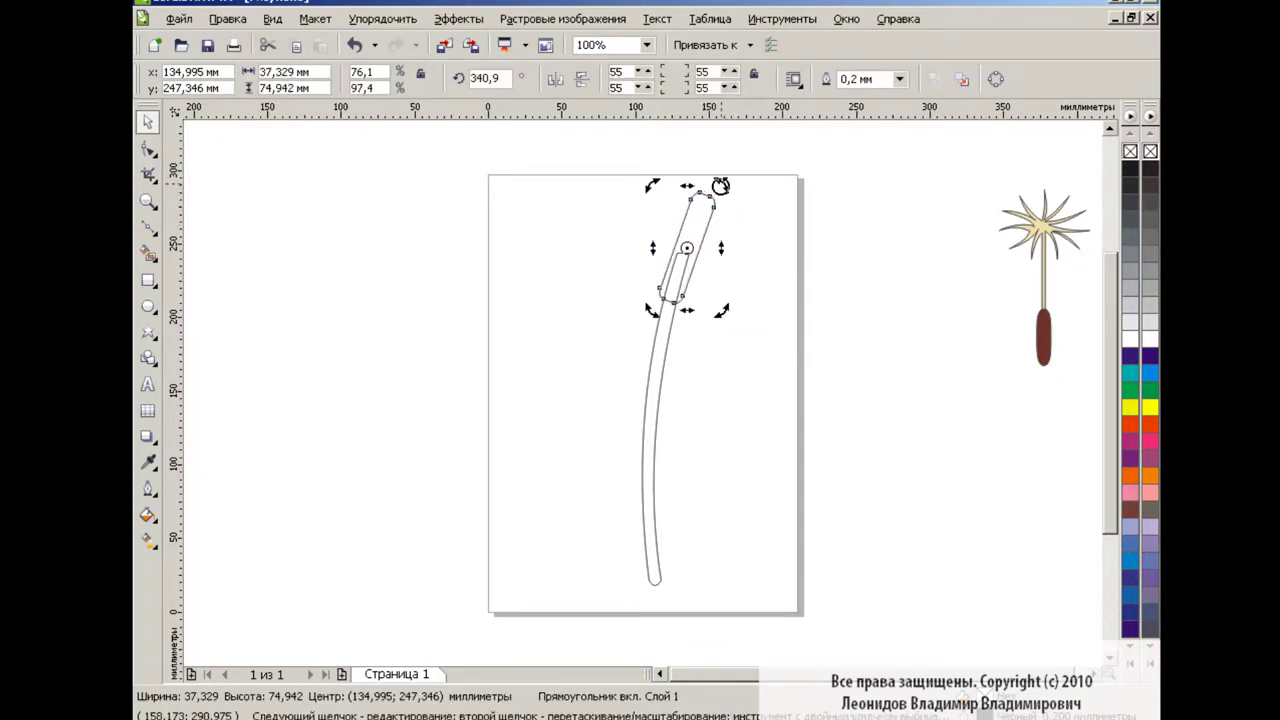
left_click(760, 255)
left_click(686, 251)
left_click_drag(714, 192, 697, 258)
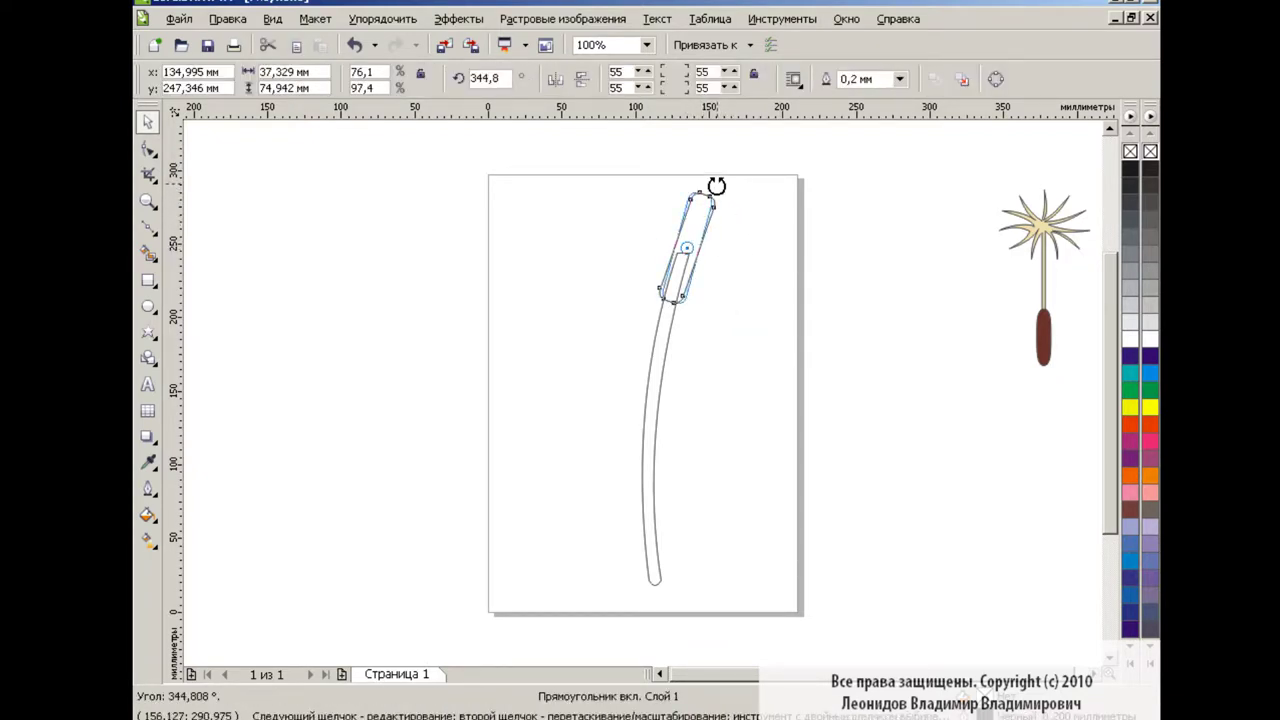
left_click(743, 279)
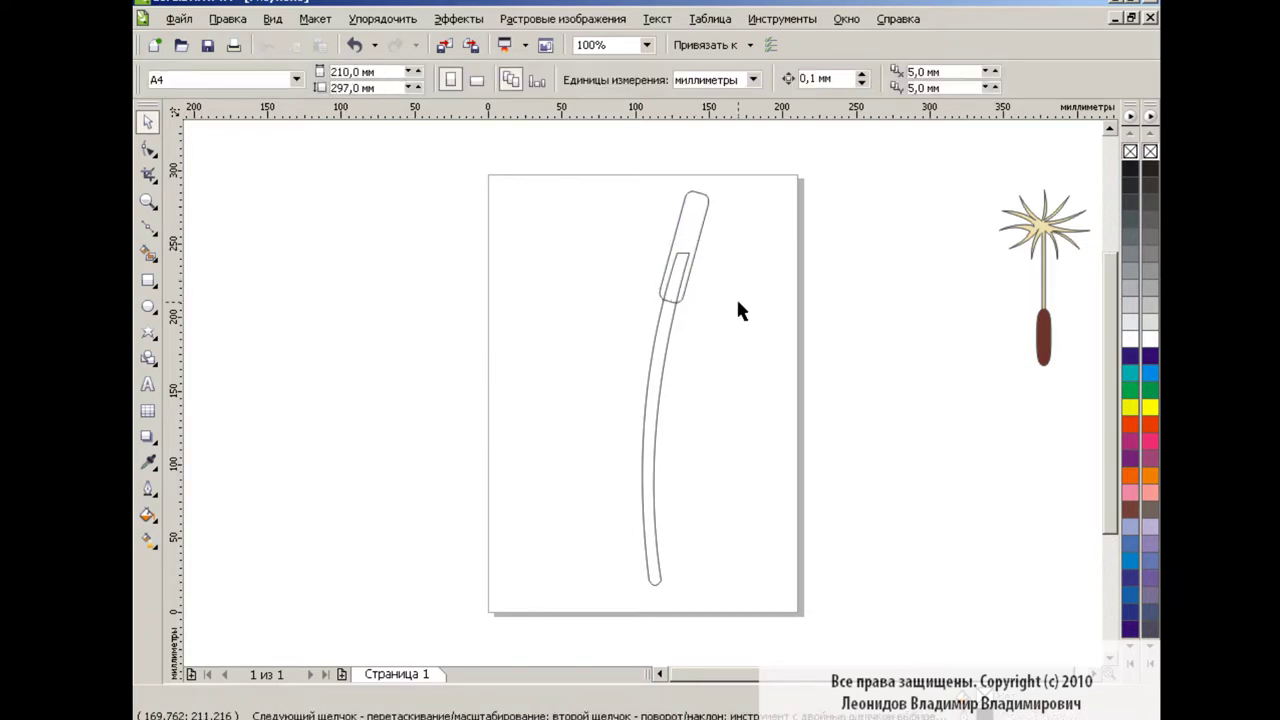
left_click(654, 398)
Step: Give the stalk a custom Fountain Fill gradient starting with green
left_click(148, 515)
left_click(250, 522)
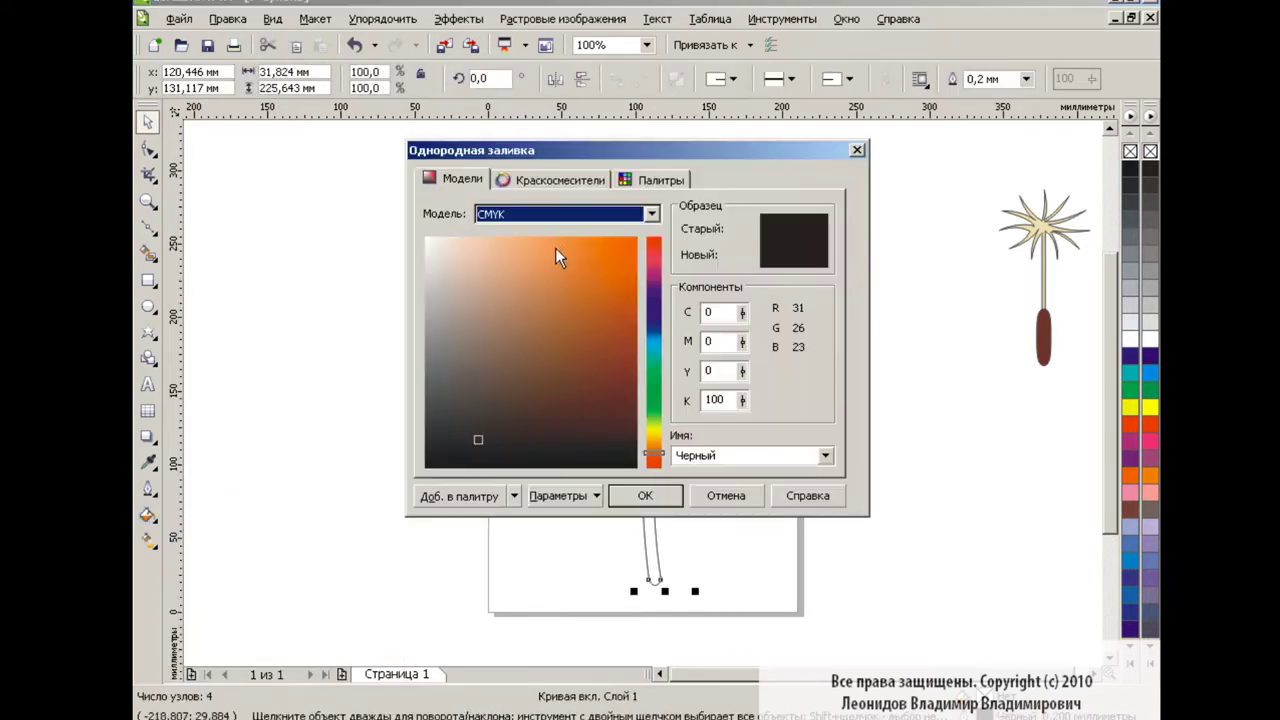
left_click(724, 496)
left_click(148, 515)
left_click(229, 543)
left_click(598, 345)
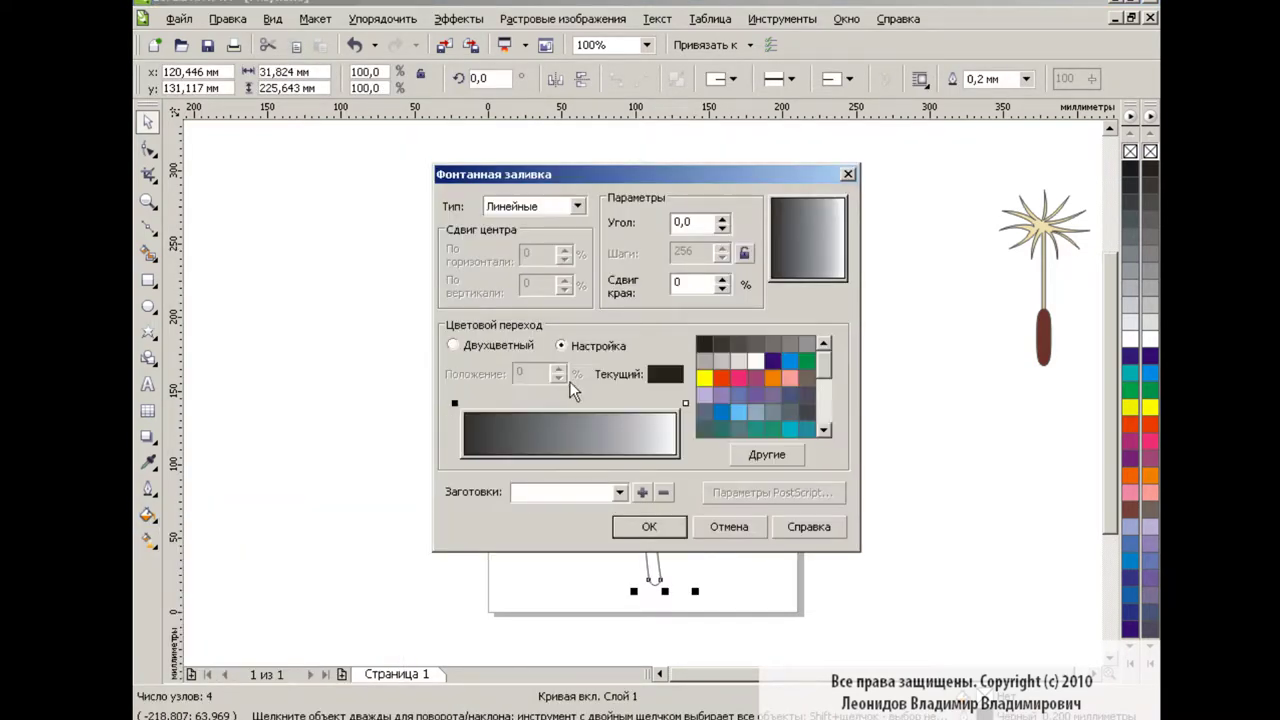
left_click(455, 404)
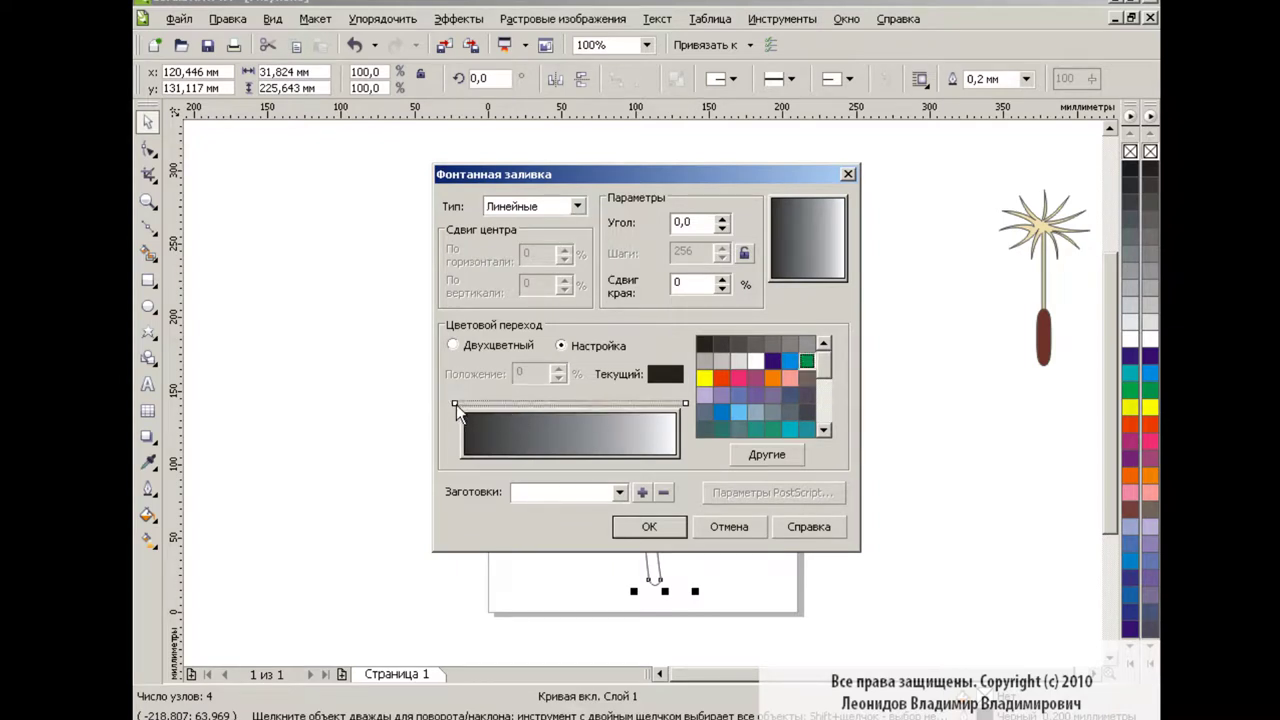
left_click(806, 361)
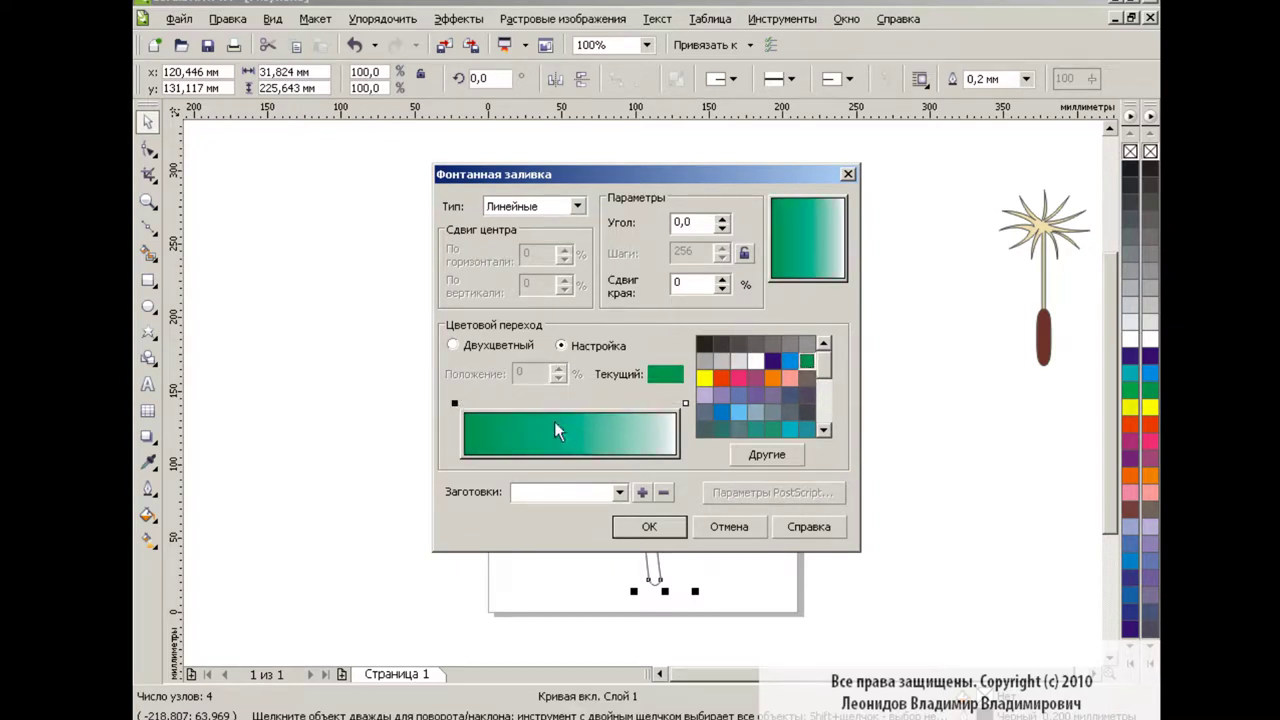
Step: Add a yellow-green colour stop in the middle of the gradient
double_click(561, 415)
left_click(767, 454)
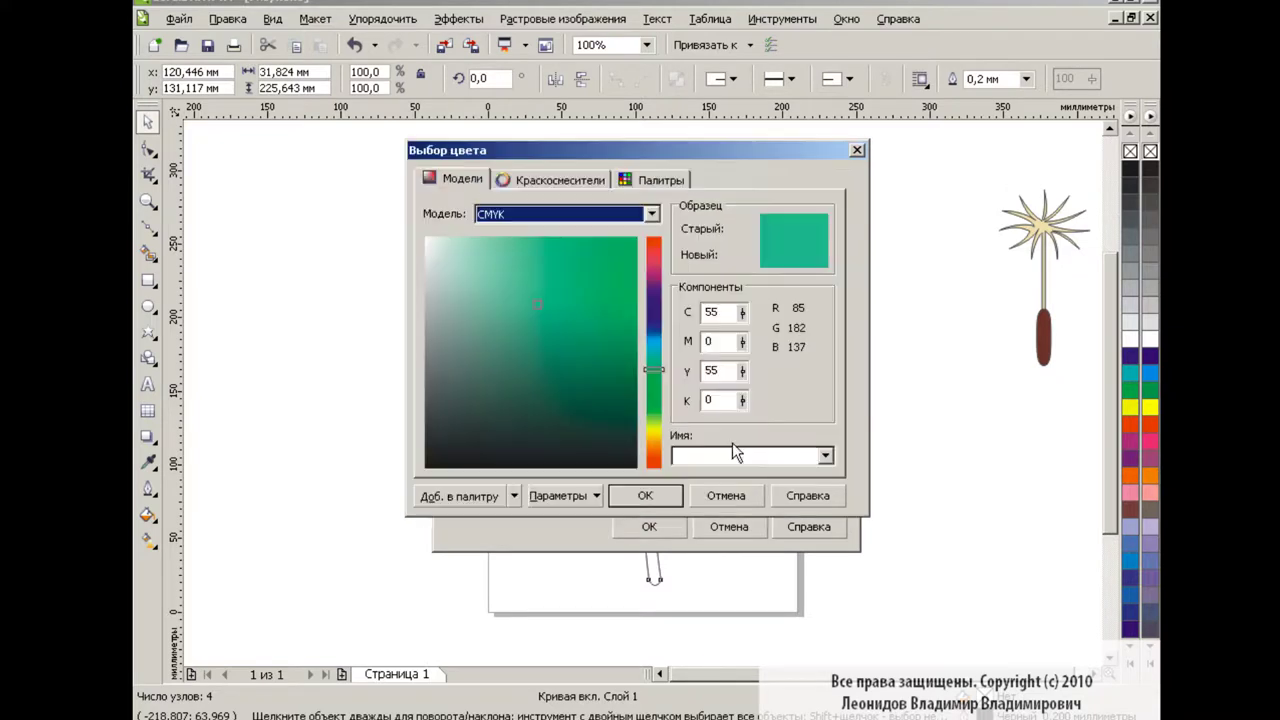
left_click_drag(653, 400, 655, 428)
left_click(533, 293)
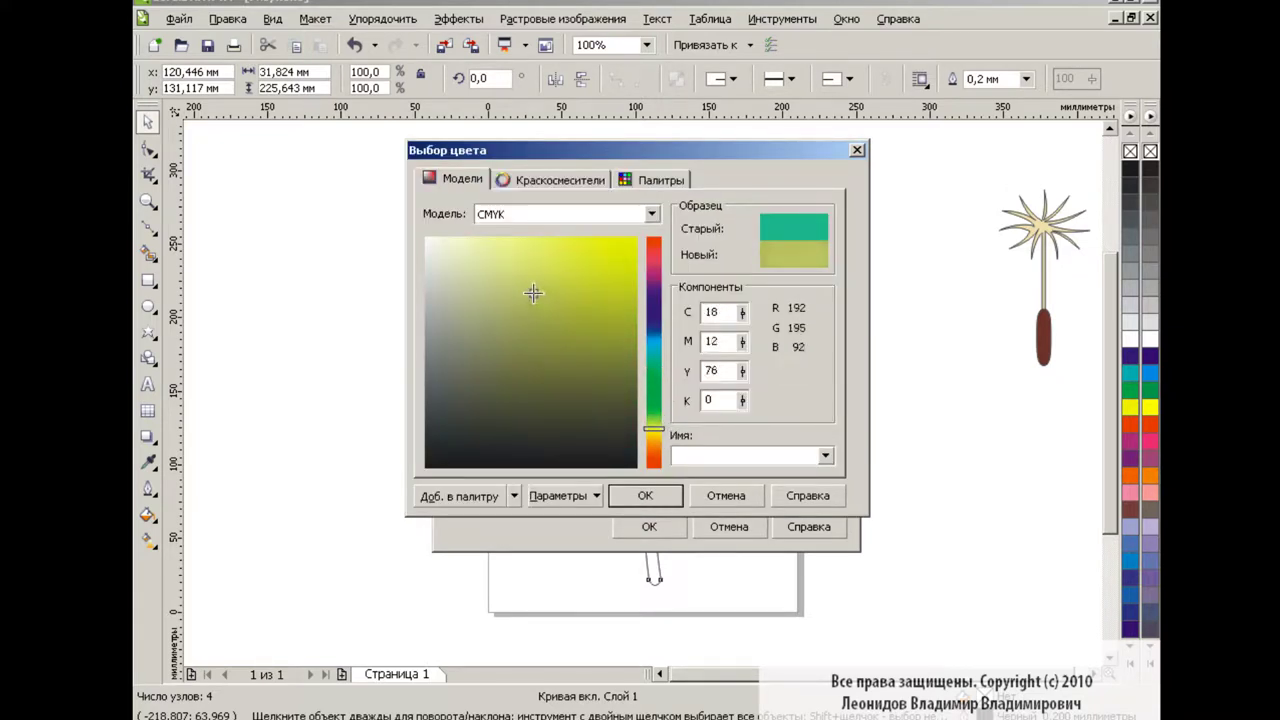
left_click(645, 495)
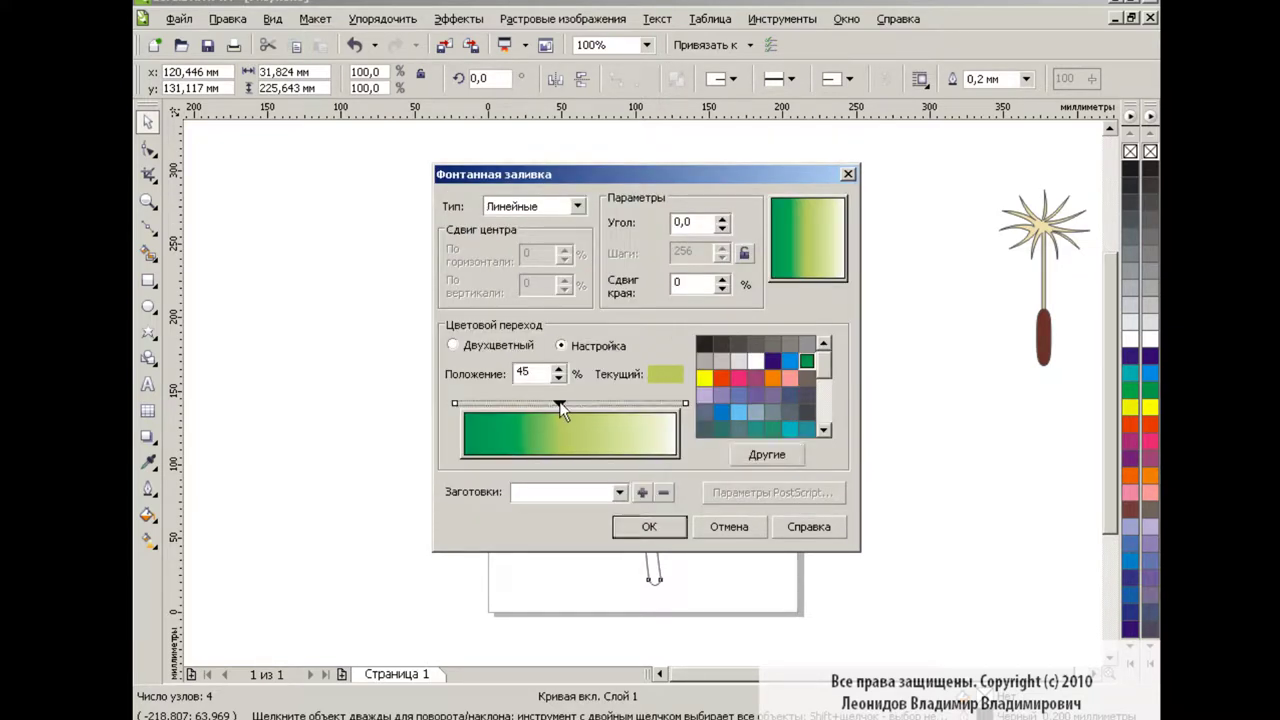
Step: Set the gradient's left end to green and its right end to olive
left_click(456, 403)
left_click(763, 454)
left_click_drag(650, 341, 663, 423)
left_click(614, 325)
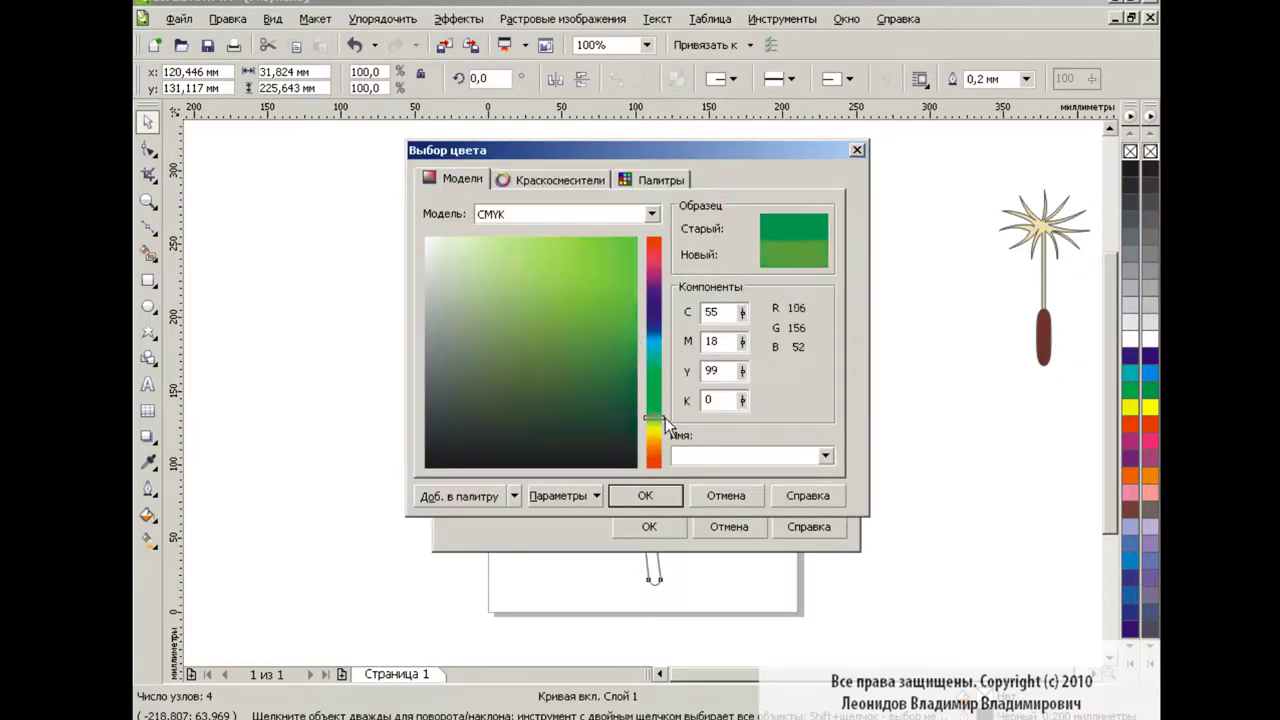
left_click(645, 495)
left_click(685, 403)
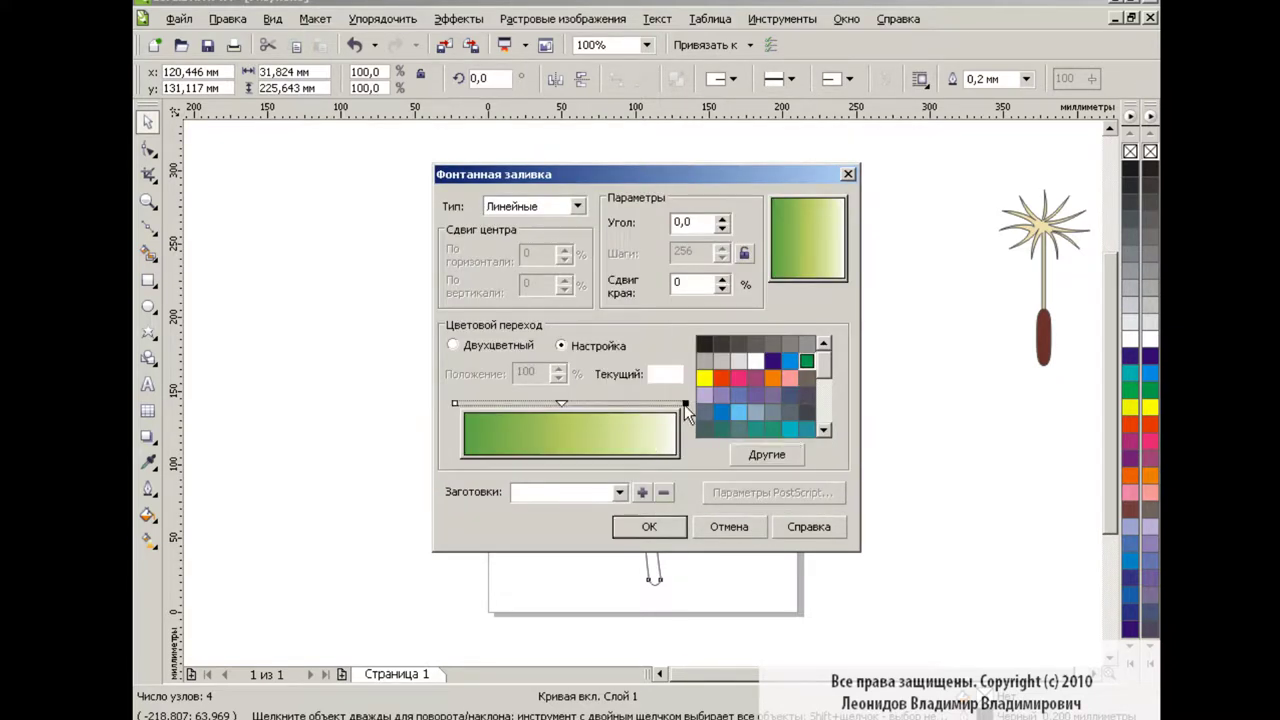
left_click(767, 454)
left_click_drag(657, 448, 658, 432)
left_click(608, 344)
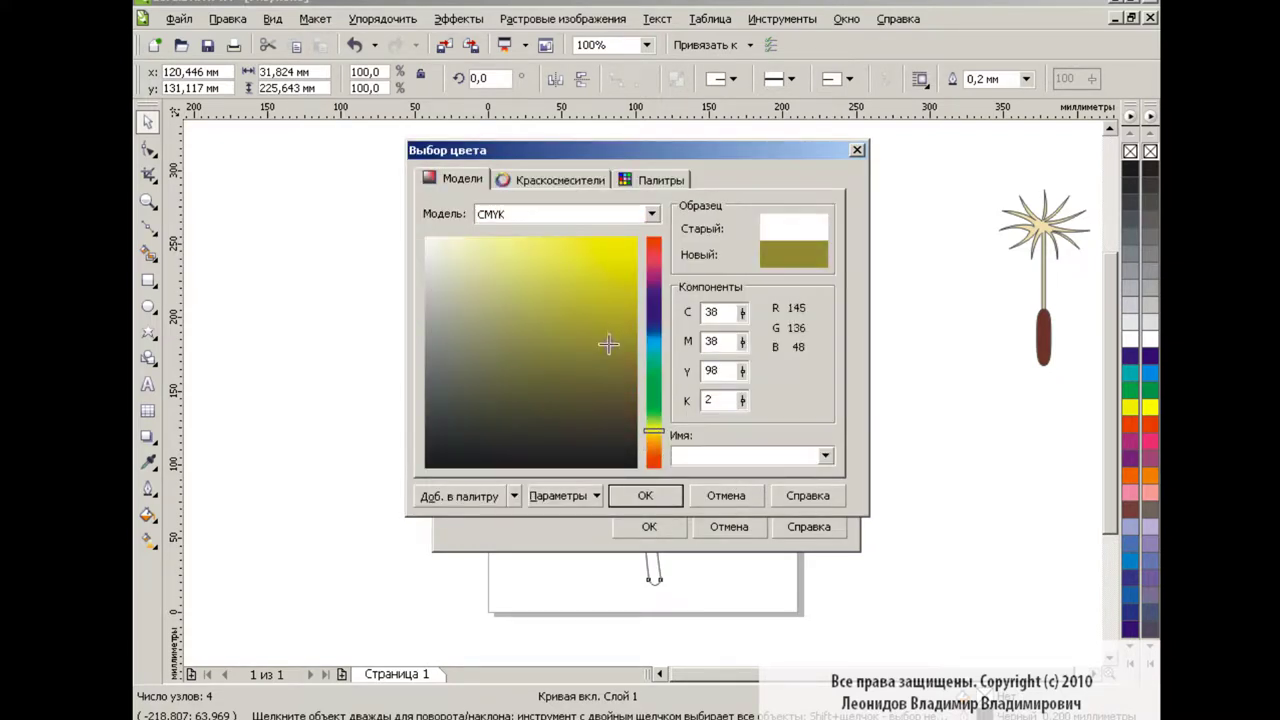
left_click(652, 500)
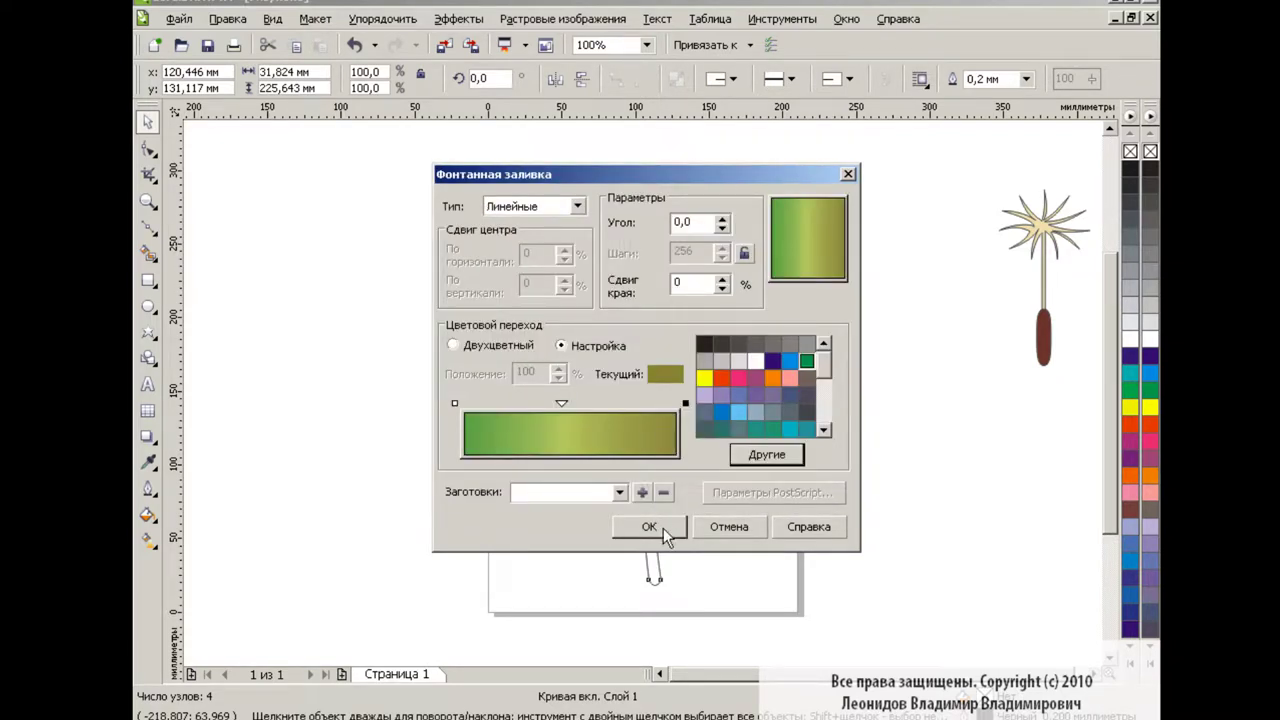
Step: Set the gradient angle to 90 and apply the fill to the stalk
left_click(675, 222)
type("9")
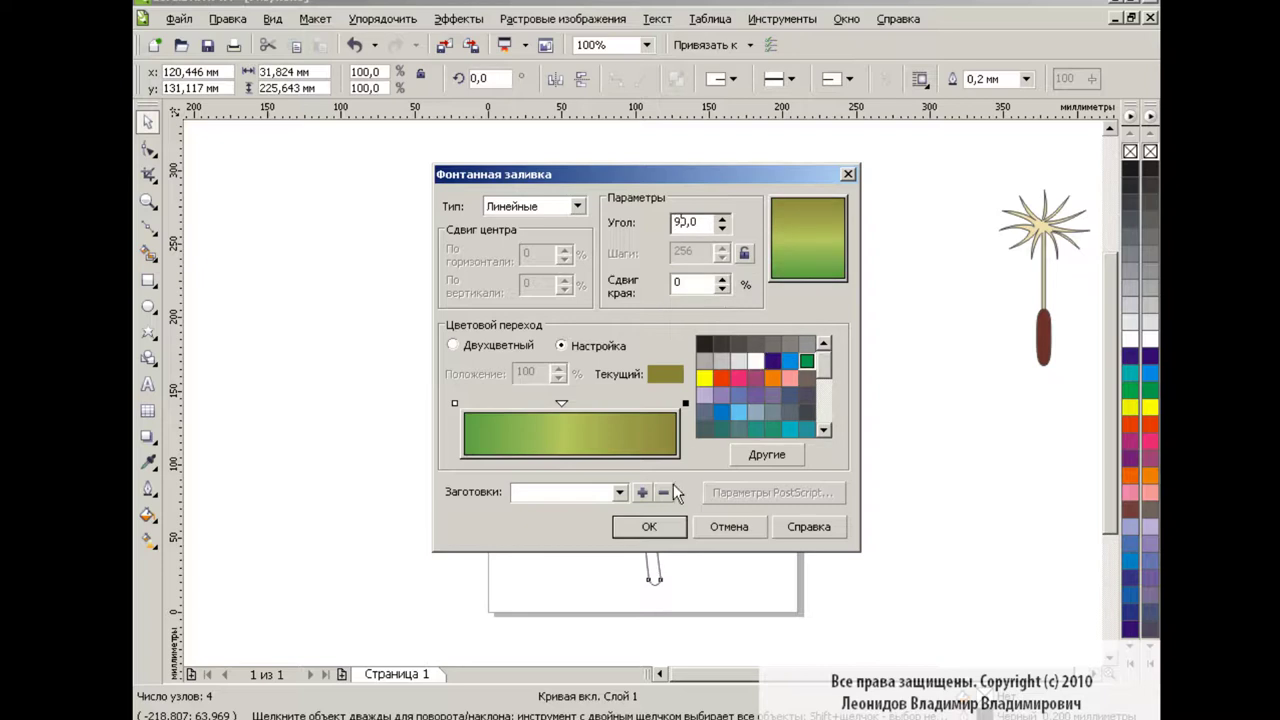
left_click(649, 526)
left_click(698, 251)
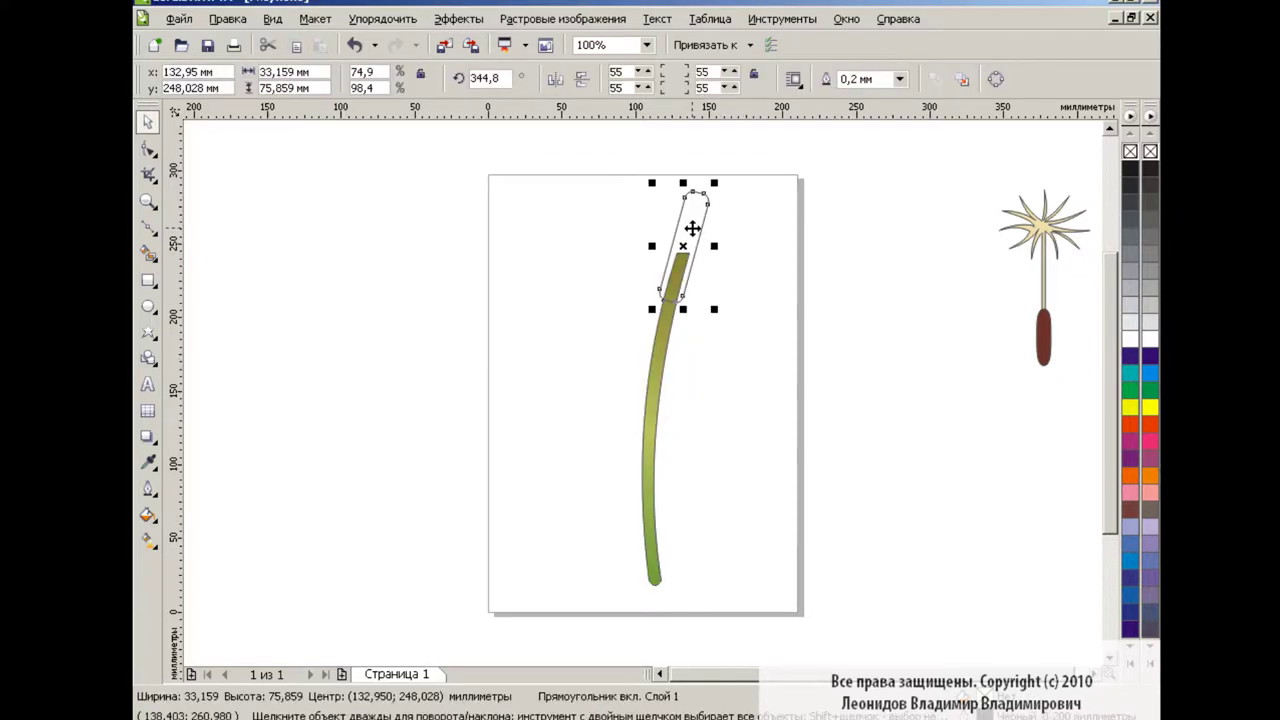
Step: Fill the capsule with a dark red uniform colour
left_click(148, 514)
left_click(243, 524)
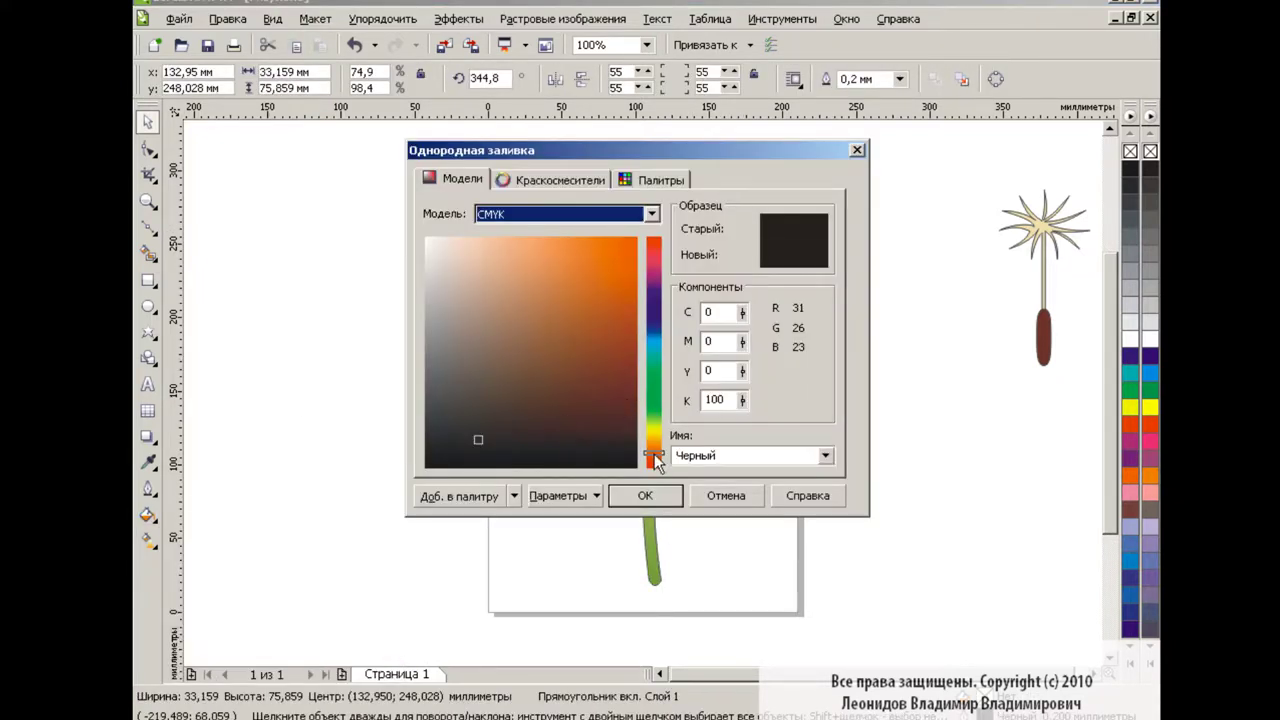
left_click(600, 378)
left_click(621, 409)
left_click(645, 495)
Step: Shorten the capsule slightly from its top
left_click(758, 367)
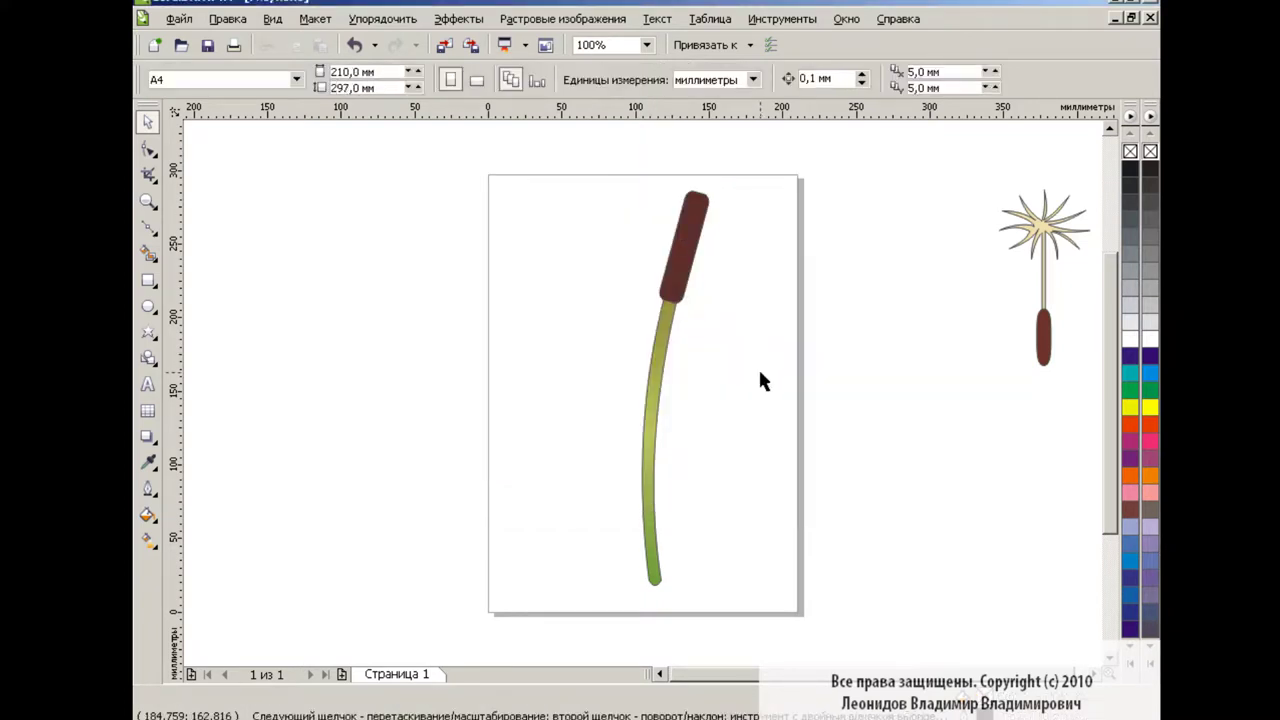
left_click(697, 245)
left_click_drag(711, 183, 706, 200)
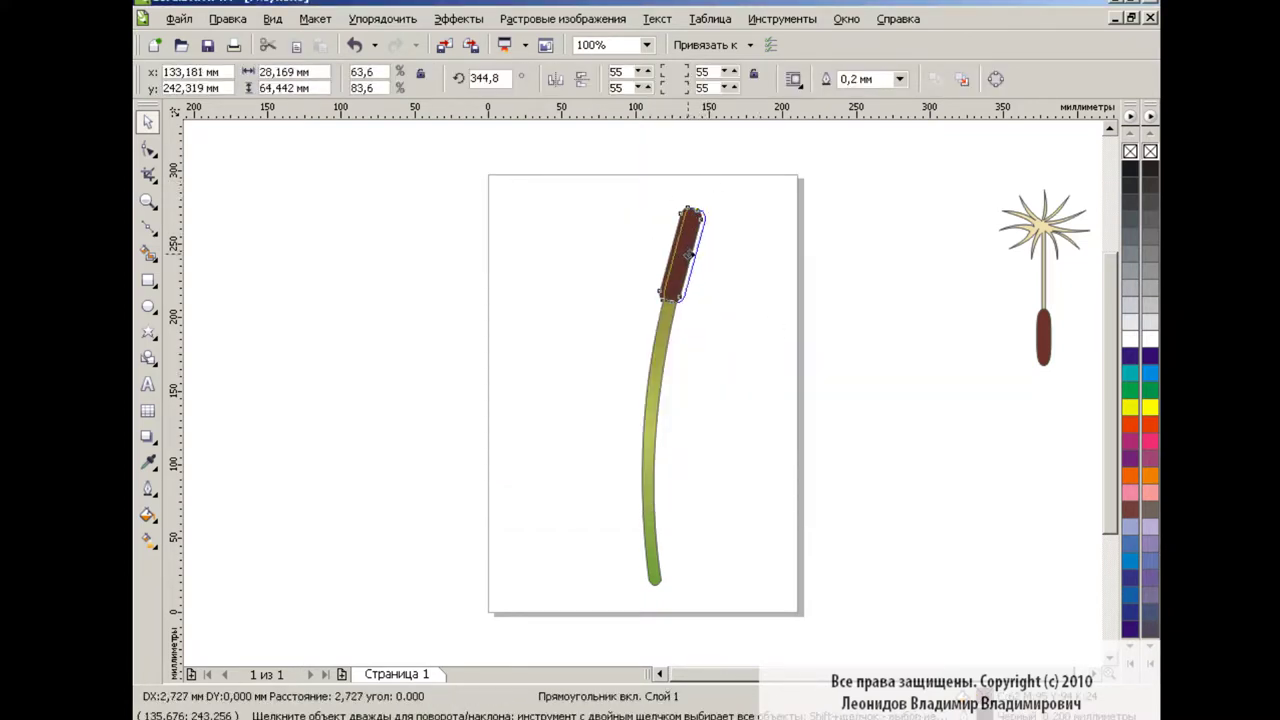
left_click(757, 289)
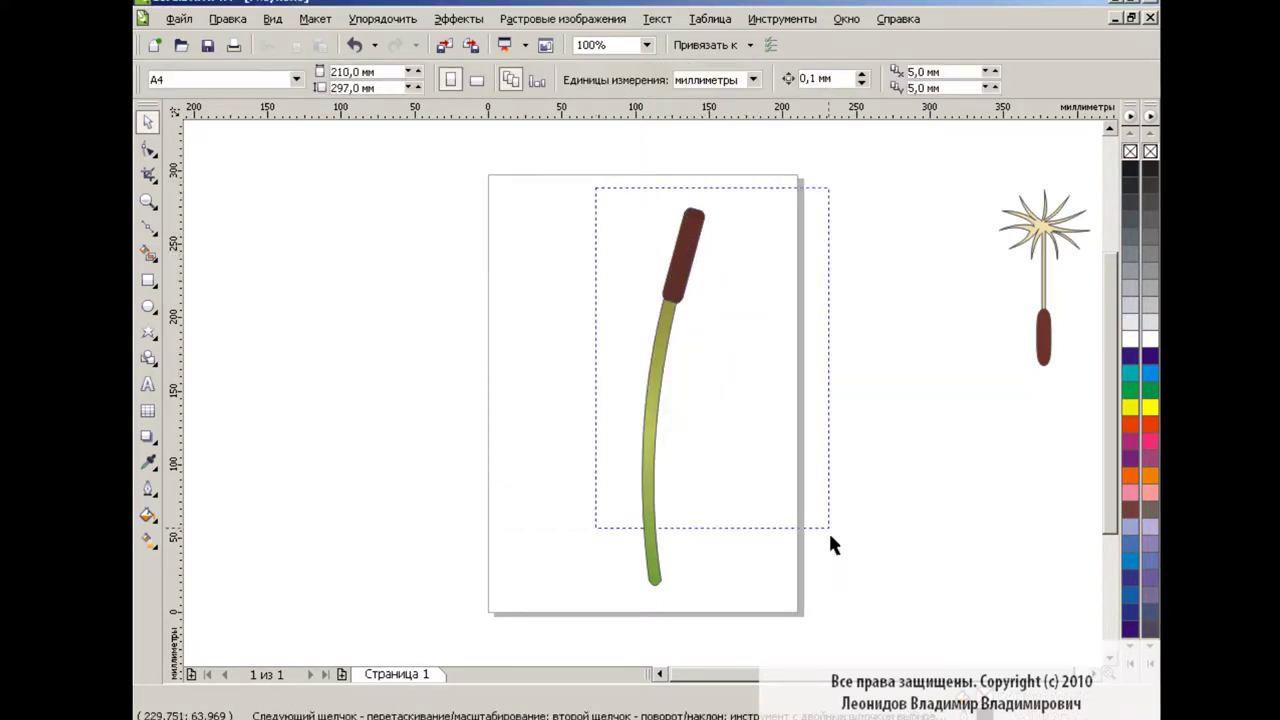
Step: Group the capsule with the stem, scale it to about half height, and move the seed right
left_click_drag(830, 545, 830, 600)
left_click(651, 77)
left_click_drag(669, 200, 656, 439)
left_click(732, 349)
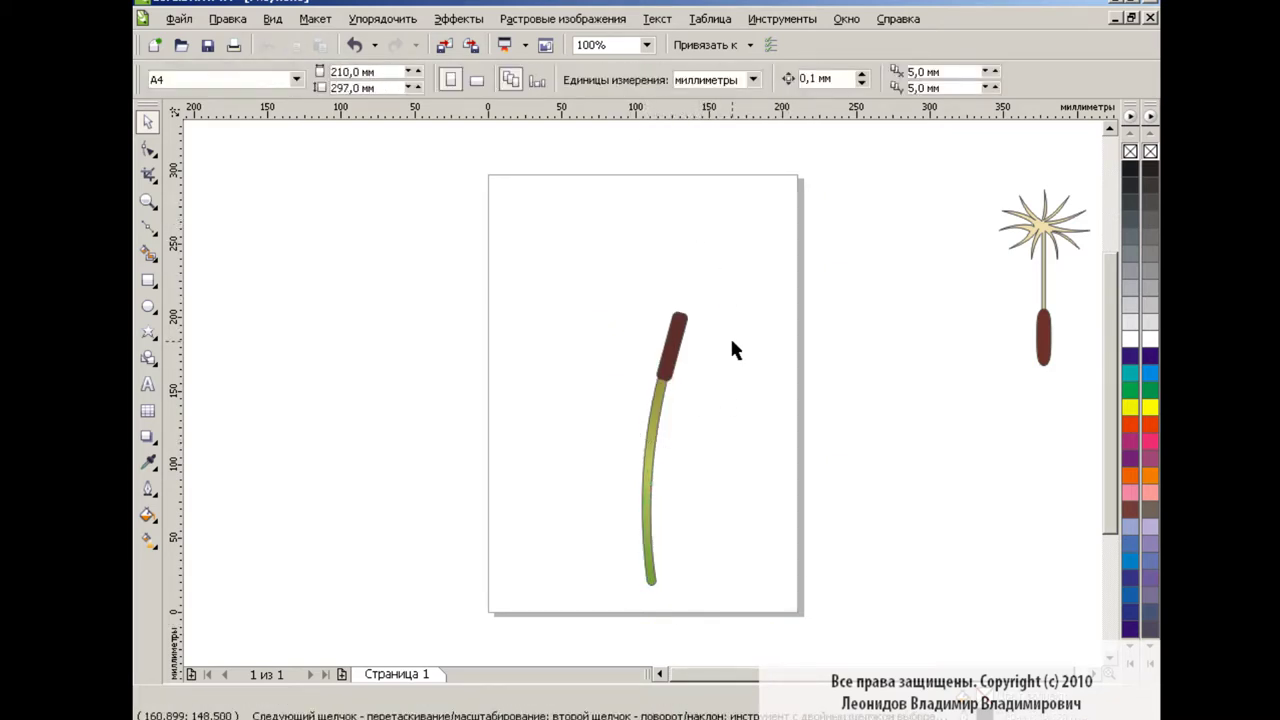
mouse_move(1043, 275)
left_mouse_down()
mouse_move(803, 308)
mouse_move(1017, 267)
left_mouse_up()
Step: Place a stem copy beside the reference seed and shrink the seed to about 16%
left_click(668, 345)
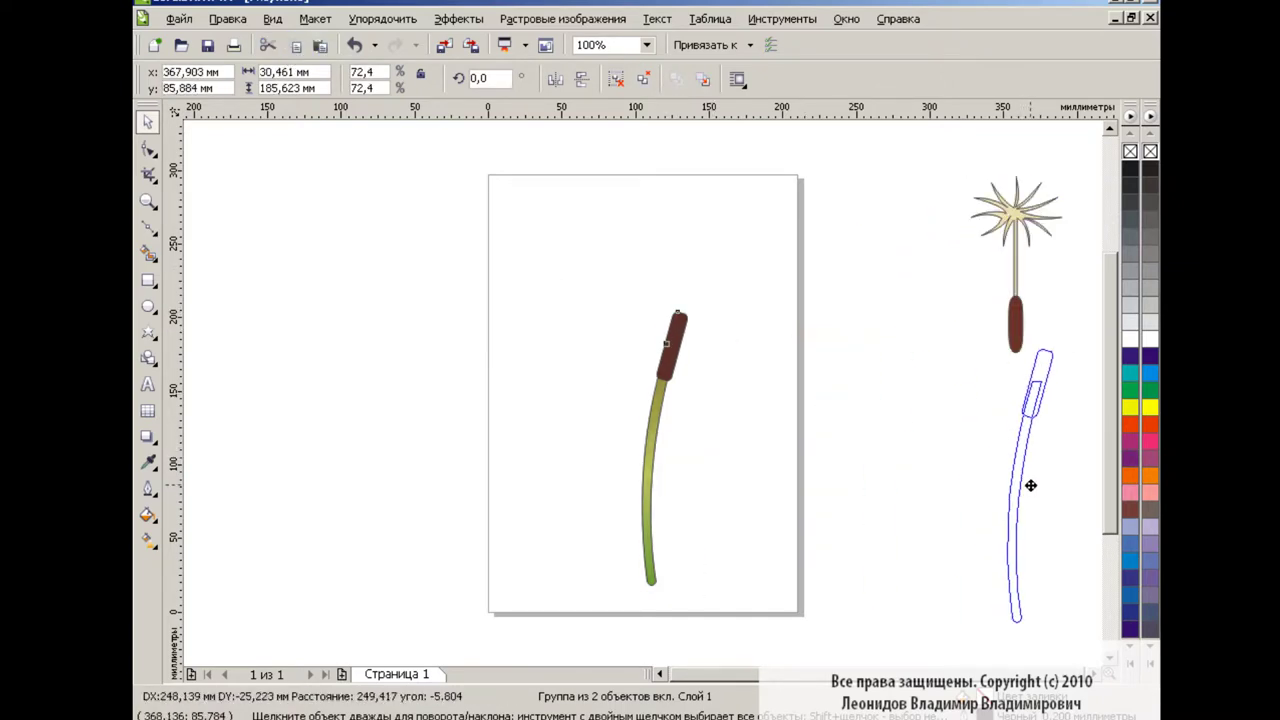
left_click_drag(664, 447, 1029, 484)
left_click(1016, 290)
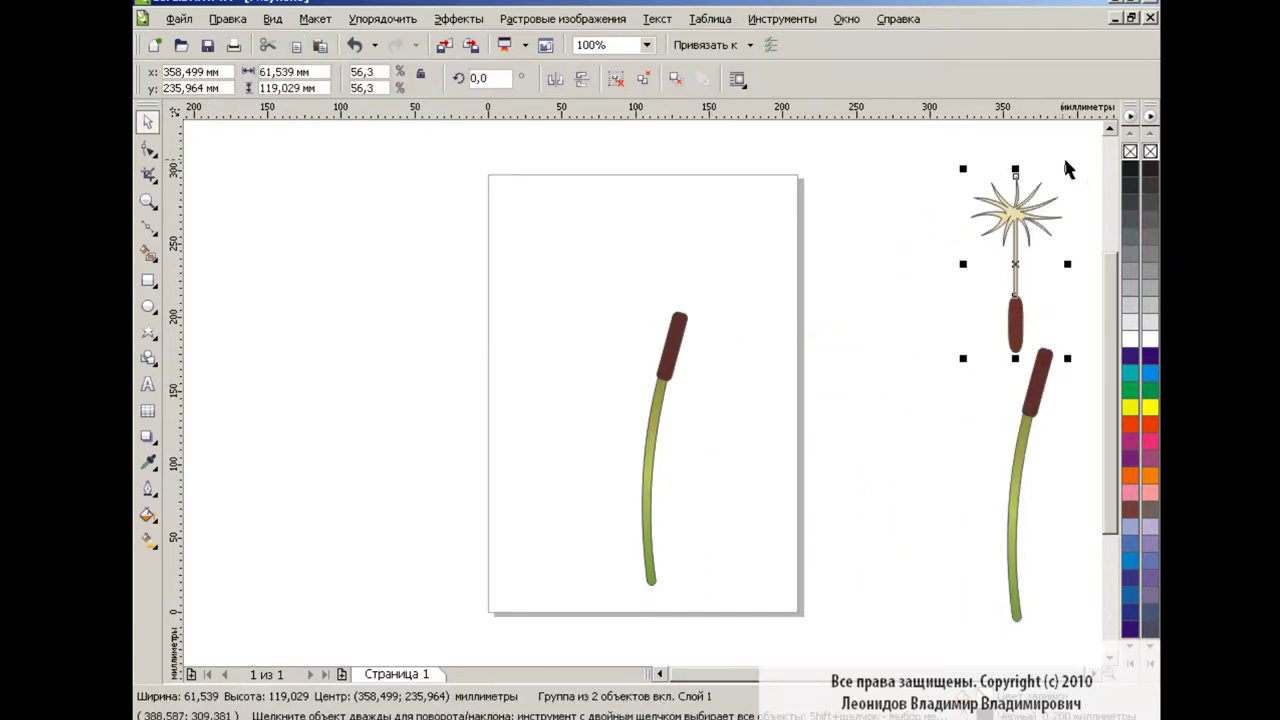
left_click_drag(1067, 169, 1004, 292)
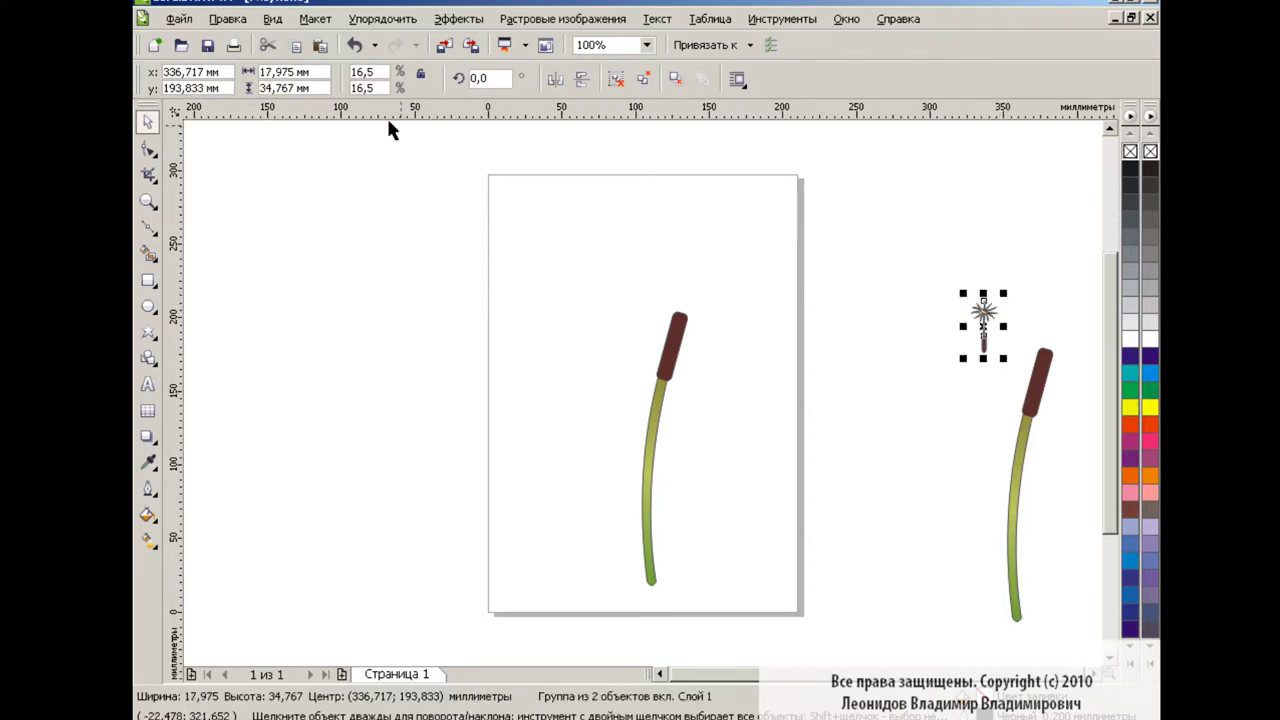
Step: Set a copy of the small seed on top of the capsule
left_click_drag(680, 287, 680, 296)
left_click(705, 283)
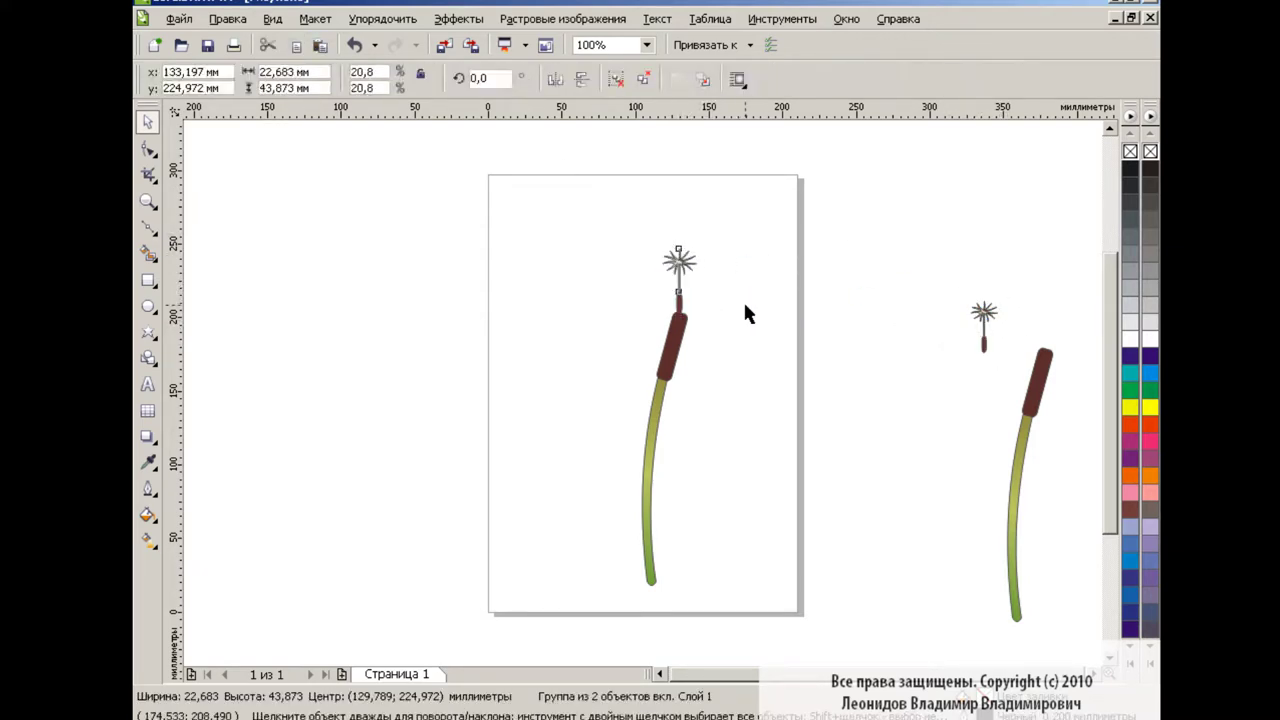
left_click(743, 300)
left_click(678, 263)
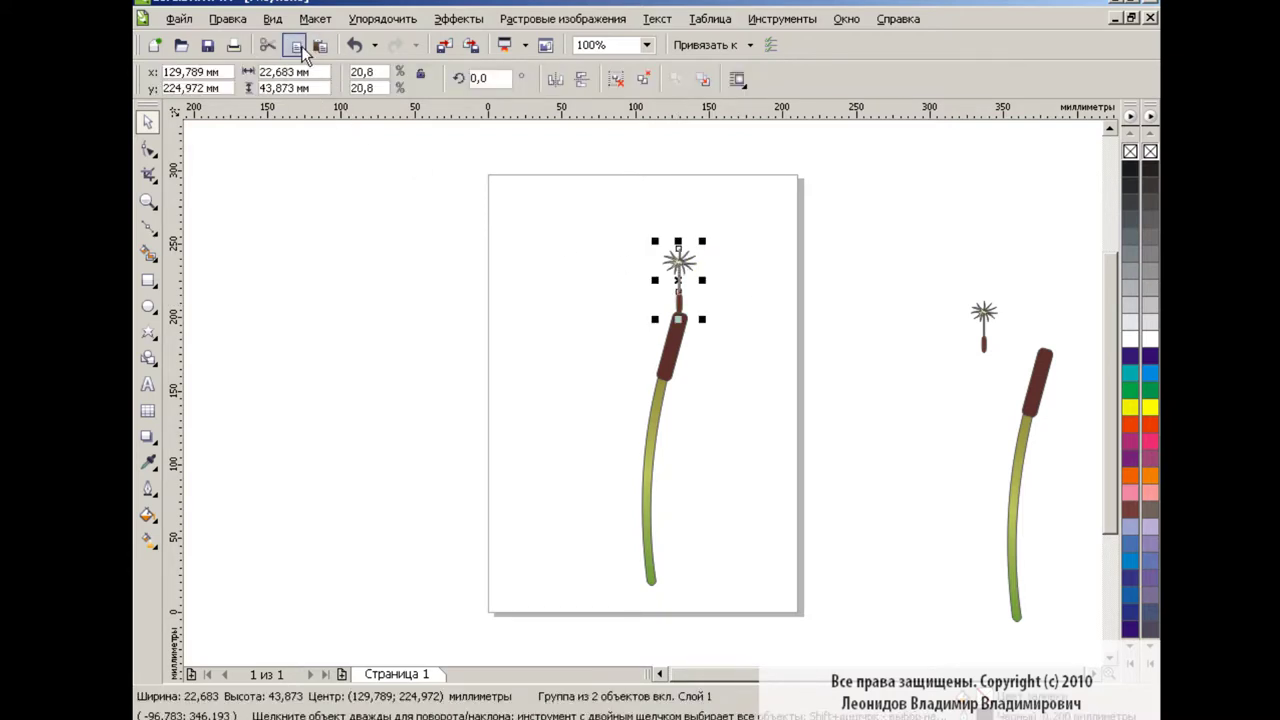
Step: Drop rotated seed copies leaning left, right and lower right from the capsule top
left_click(685, 285)
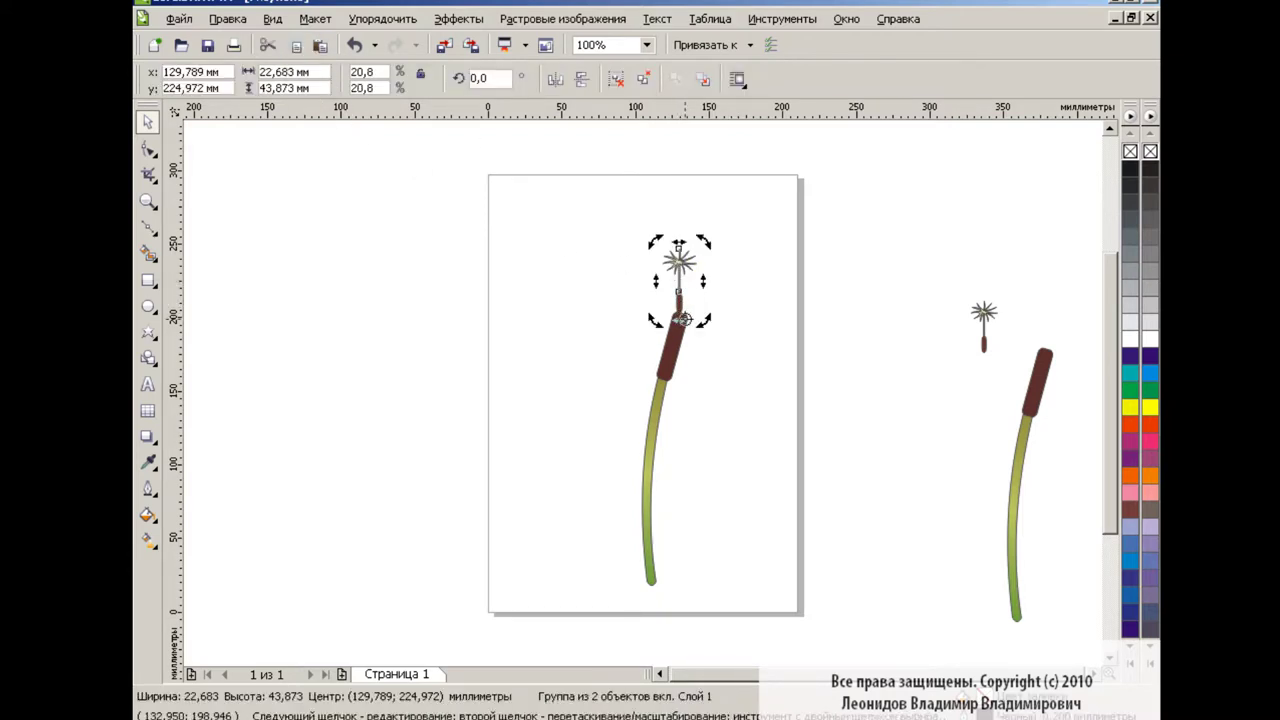
mouse_move(703, 242)
left_mouse_down()
mouse_move(740, 274)
mouse_move(644, 243)
mouse_move(728, 258)
left_mouse_up()
left_click(678, 262)
key("Escape")
left_click(712, 272)
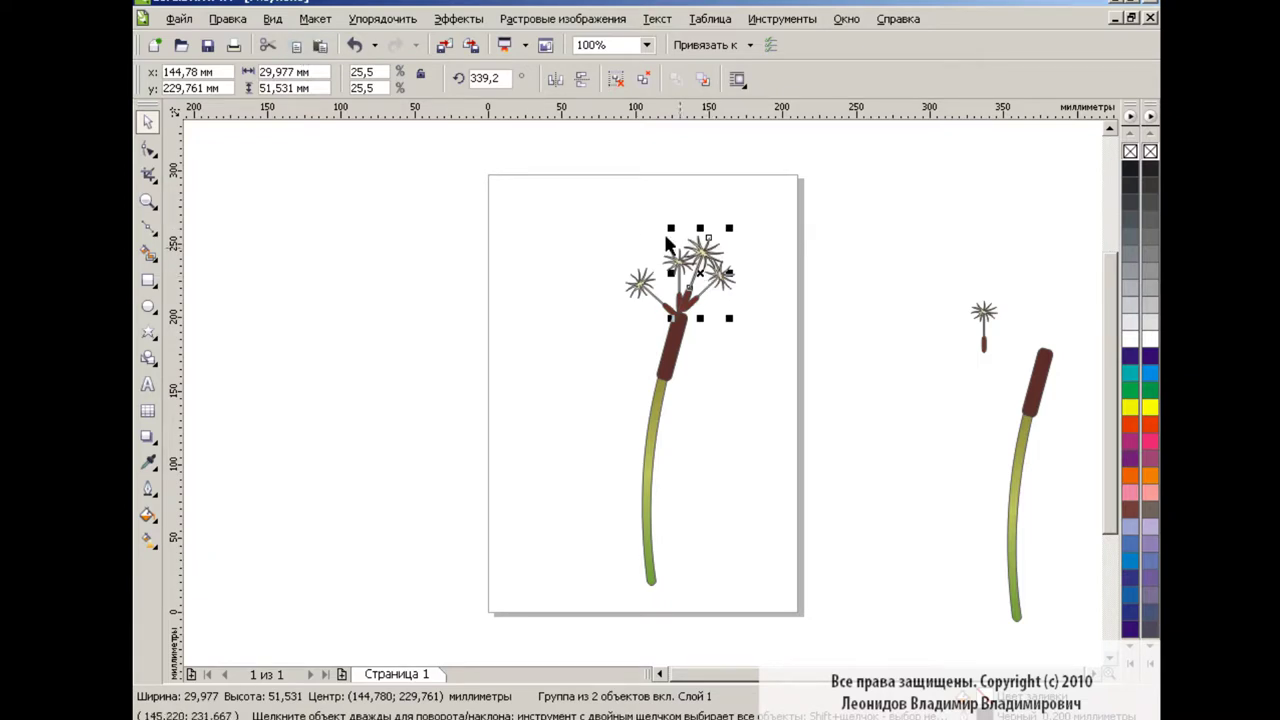
left_click(697, 277)
mouse_move(729, 229)
left_mouse_down()
mouse_move(766, 357)
mouse_move(774, 274)
left_mouse_up()
Step: Add more rotated seed copies around the head, including one at the lower right
double_click(692, 288)
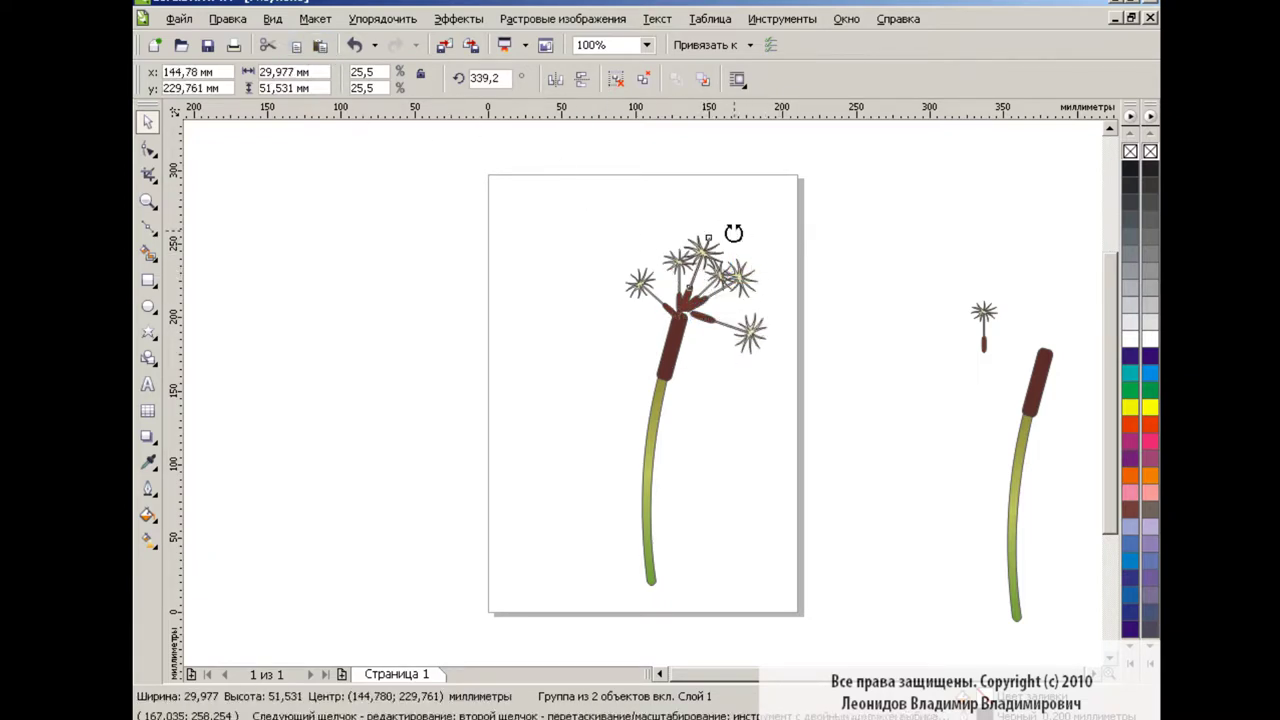
mouse_move(737, 229)
left_mouse_down()
mouse_move(640, 235)
mouse_move(592, 303)
left_mouse_up()
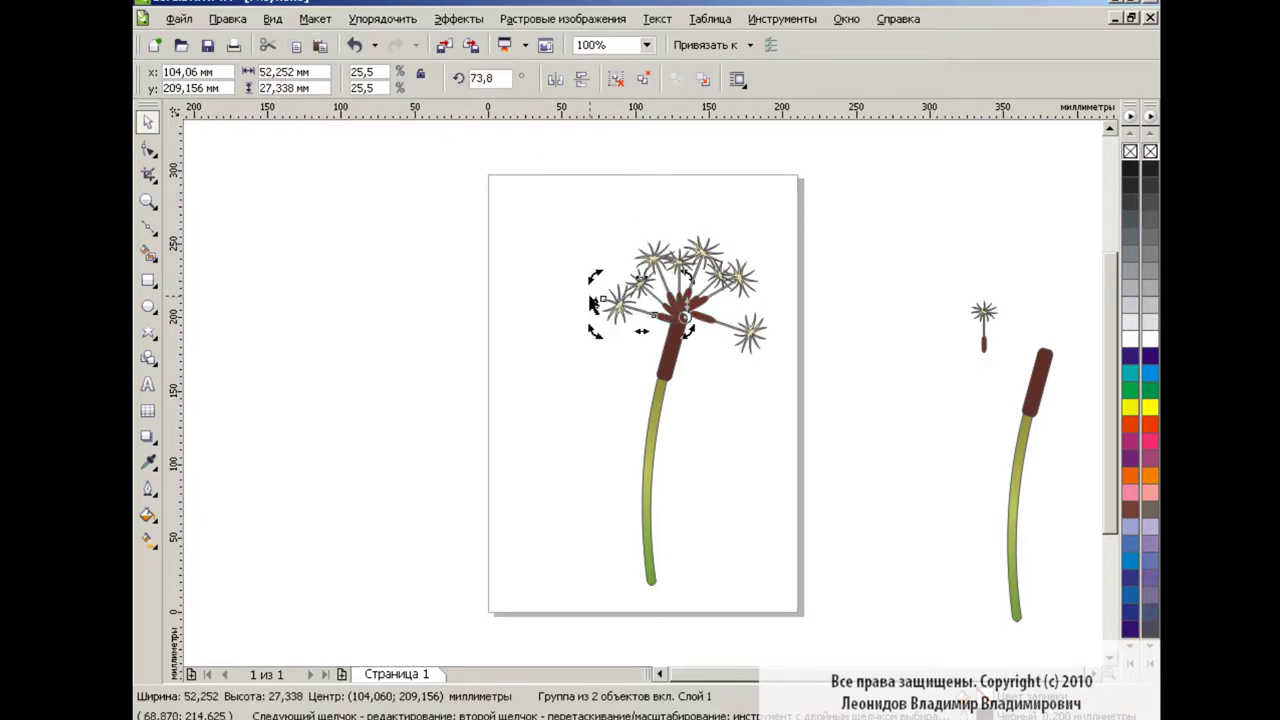
left_click(317, 52)
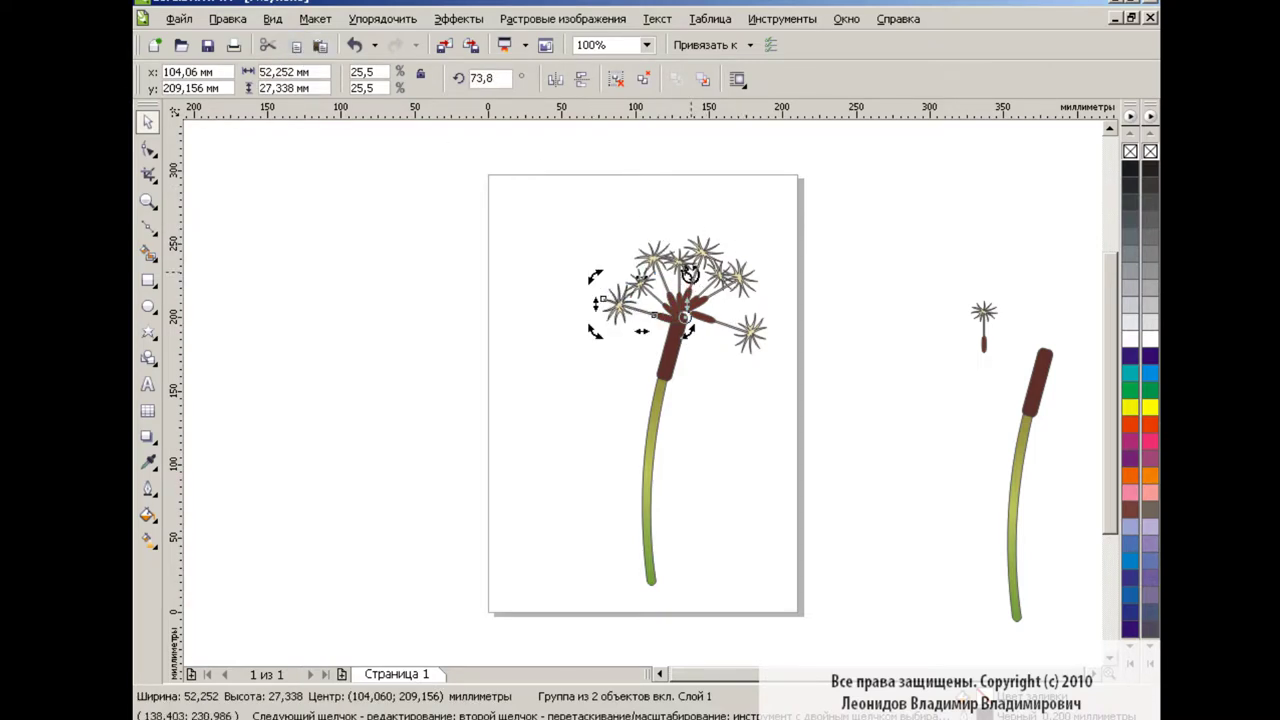
mouse_move(690, 273)
left_mouse_down()
mouse_move(654, 349)
mouse_move(740, 332)
left_mouse_up()
left_click(549, 339)
Step: Turn the upper-left seed so it points left
left_click(648, 310)
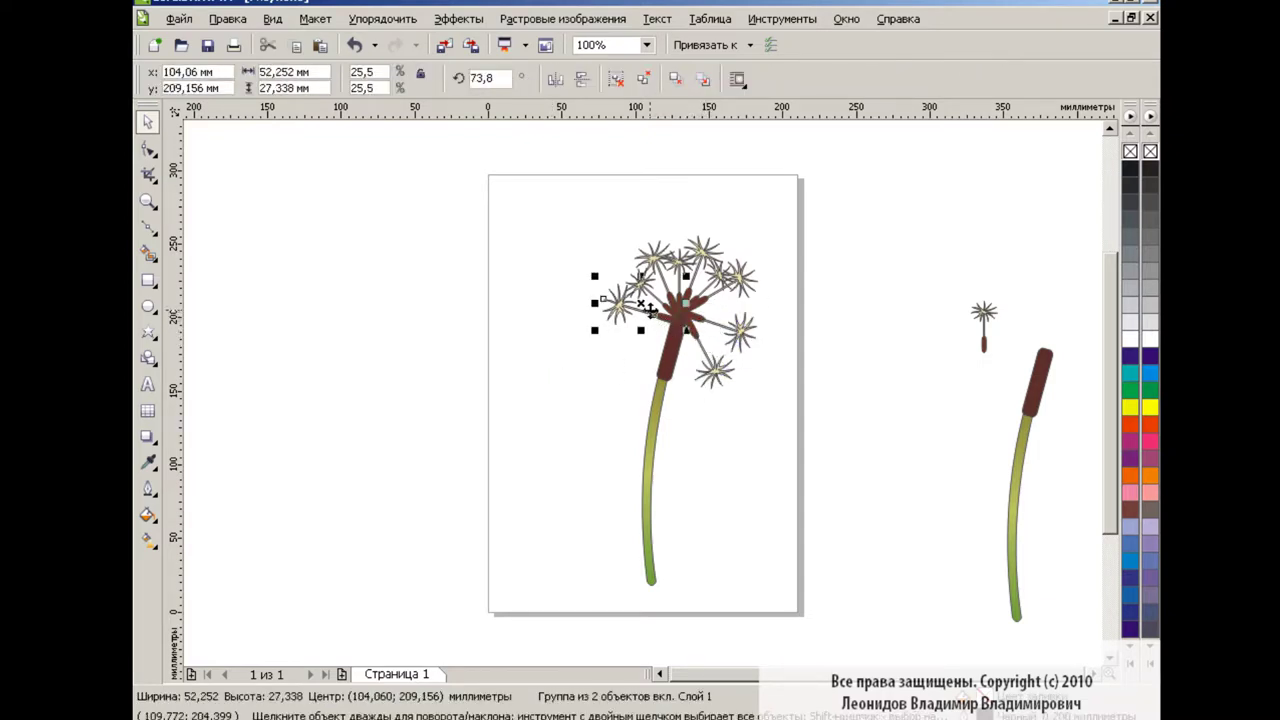
left_click(648, 310)
left_click_drag(594, 276, 557, 327)
left_click(557, 327)
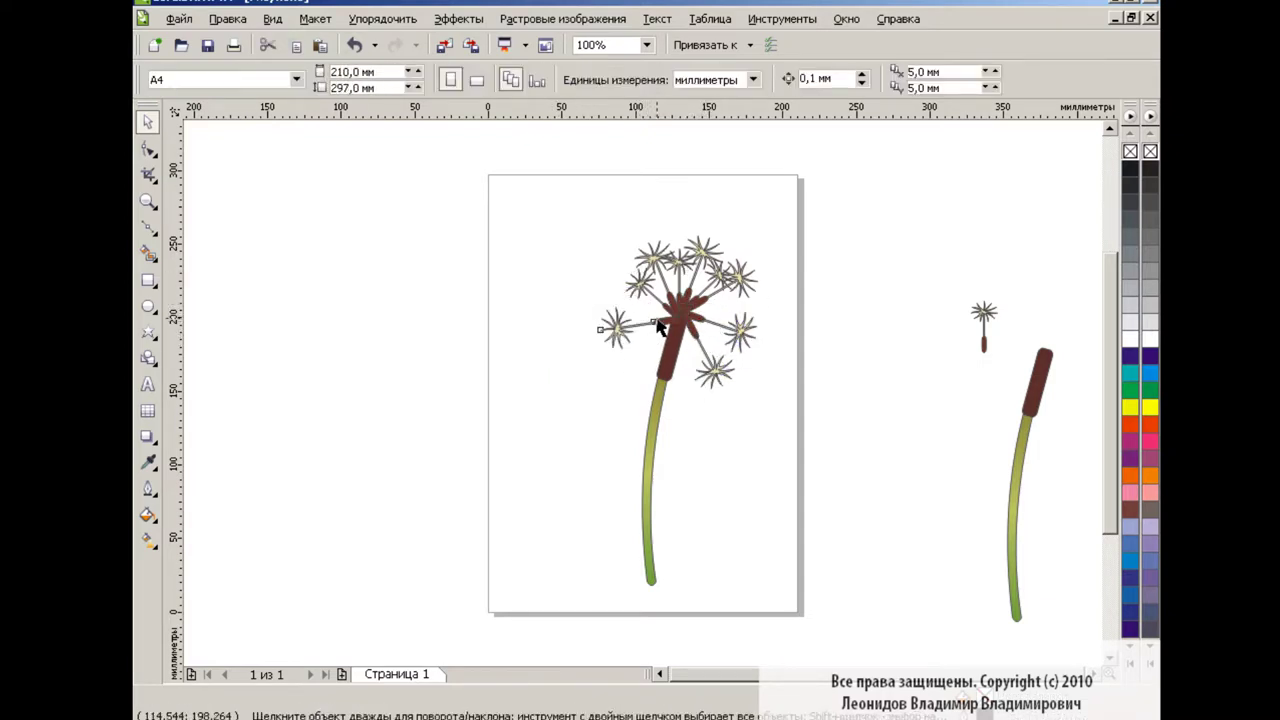
left_click(658, 328)
left_click(564, 349)
Step: Duplicate the seed head, mirror it vertically and move it into the lower gap
left_click_drag(597, 209, 783, 325)
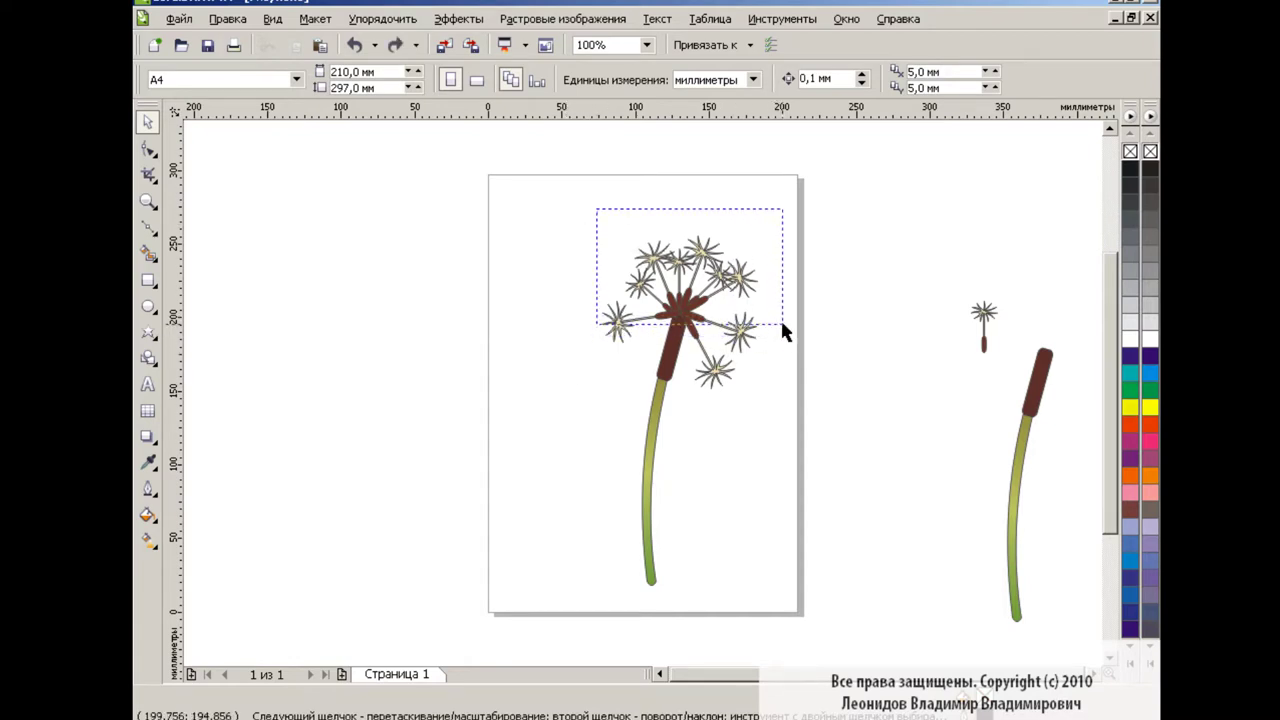
left_click(320, 45)
left_click(582, 78)
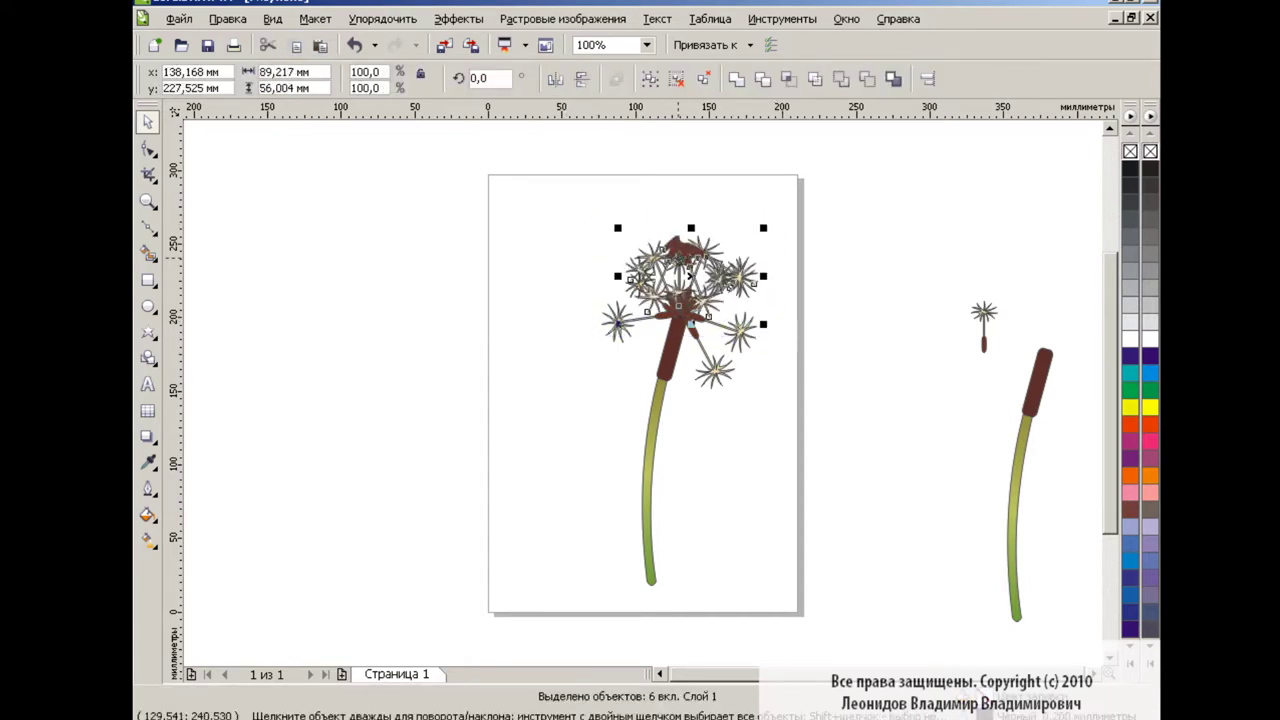
left_click_drag(690, 276, 688, 349)
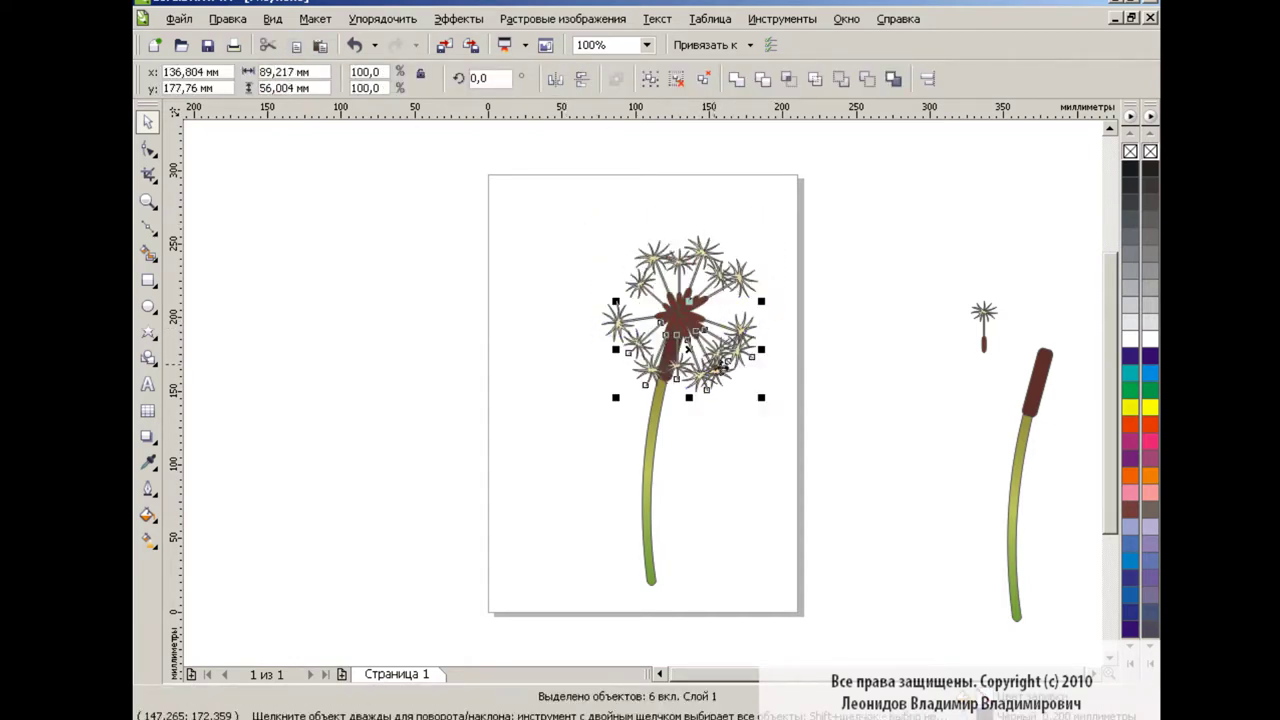
Step: Add another head copy mirrored horizontally, rotated about 86°, and moved left and down
left_click(322, 47)
left_click(555, 78)
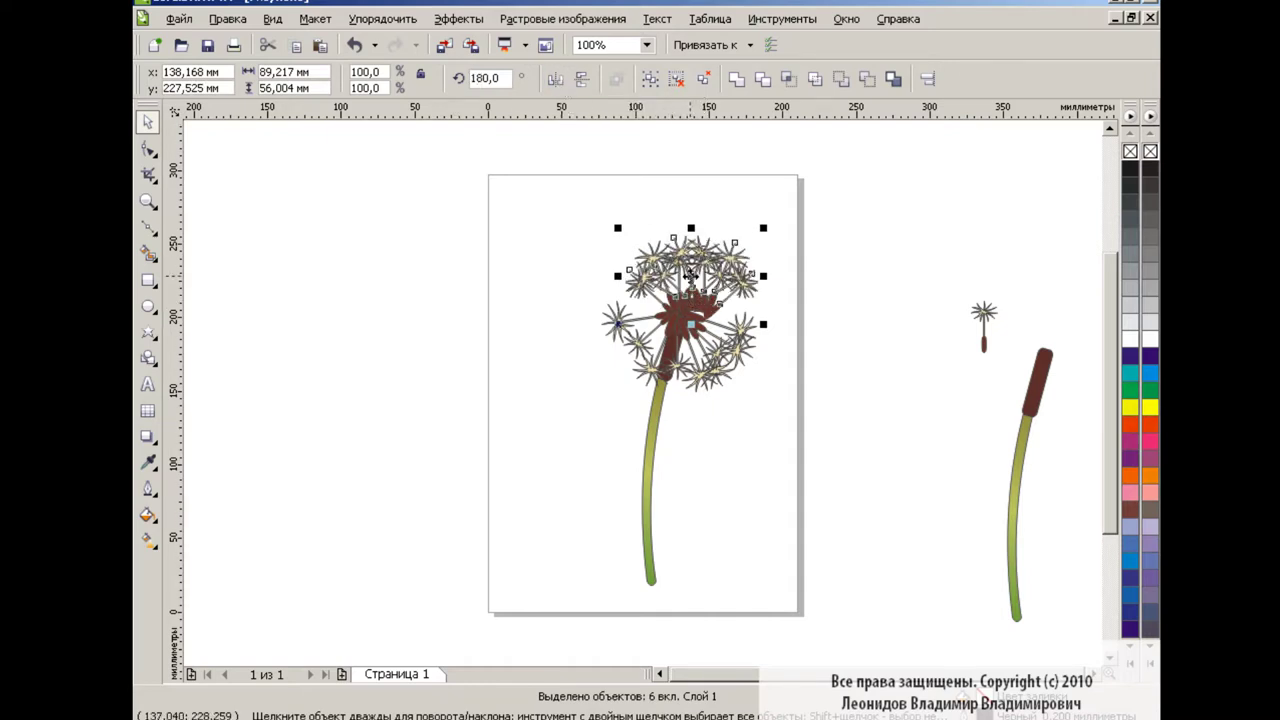
left_click(690, 276)
left_click_drag(765, 223, 668, 220)
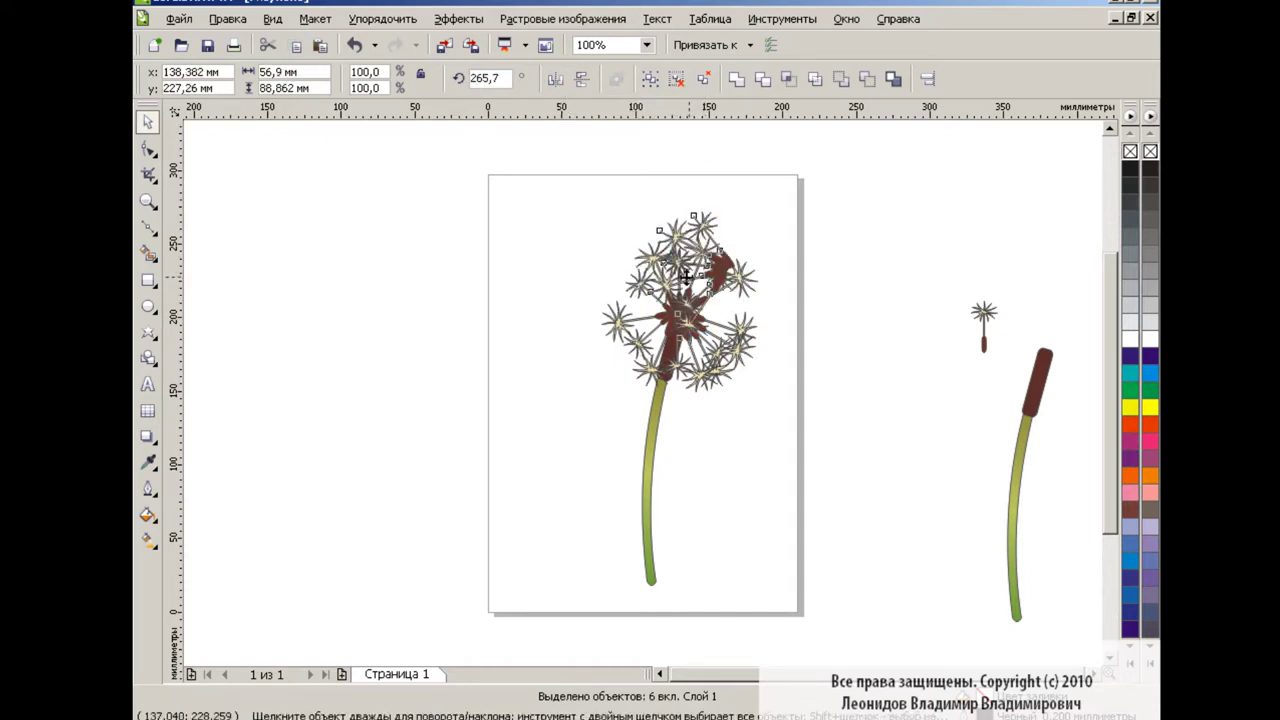
mouse_move(706, 278)
left_mouse_down()
mouse_move(652, 341)
mouse_move(638, 311)
left_mouse_up()
left_click(641, 316)
left_click(641, 316)
left_click(808, 333)
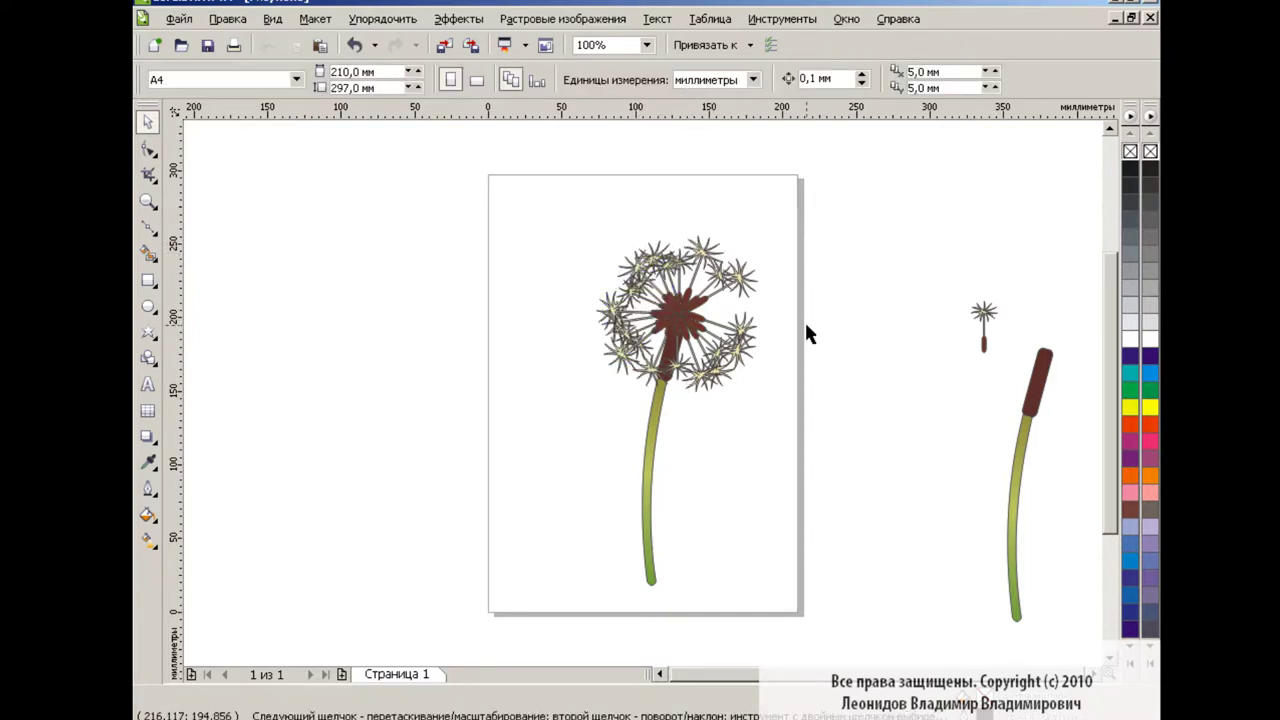
Step: Rotate a two-object seed group to fill the remaining gap in the head
left_click(753, 281)
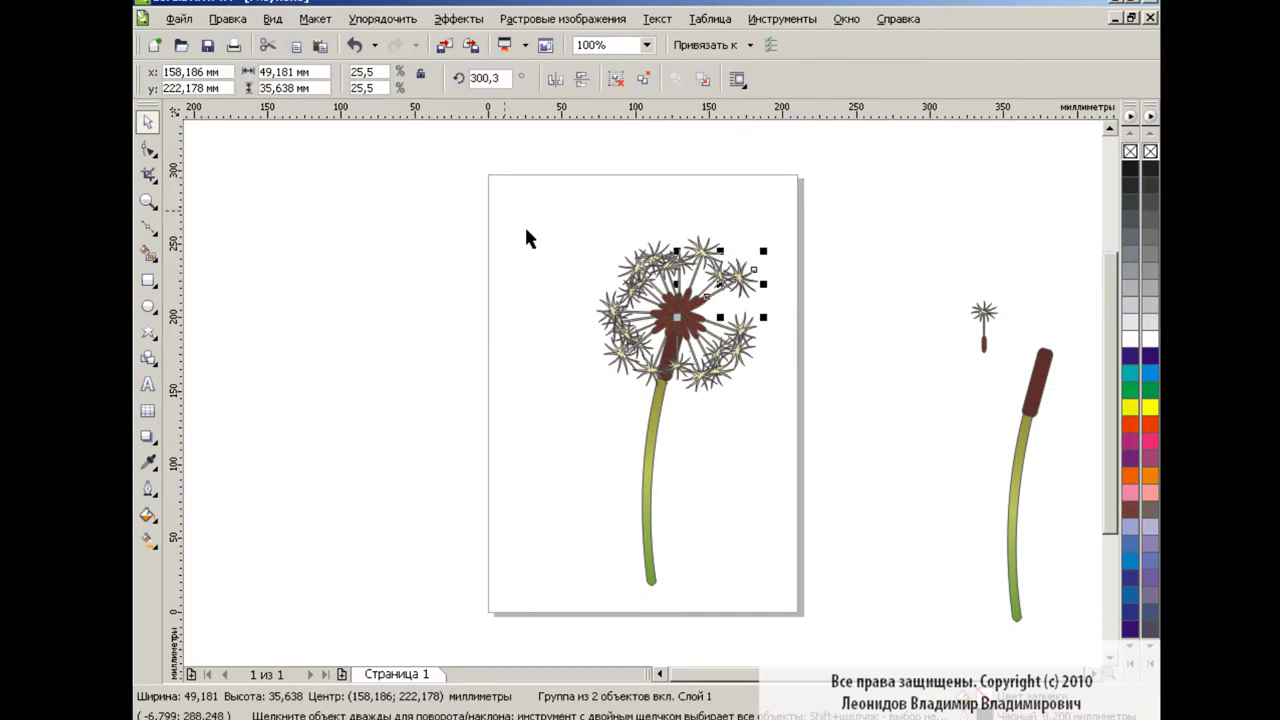
left_click(722, 282)
left_click_drag(763, 317, 786, 290)
left_click(836, 316)
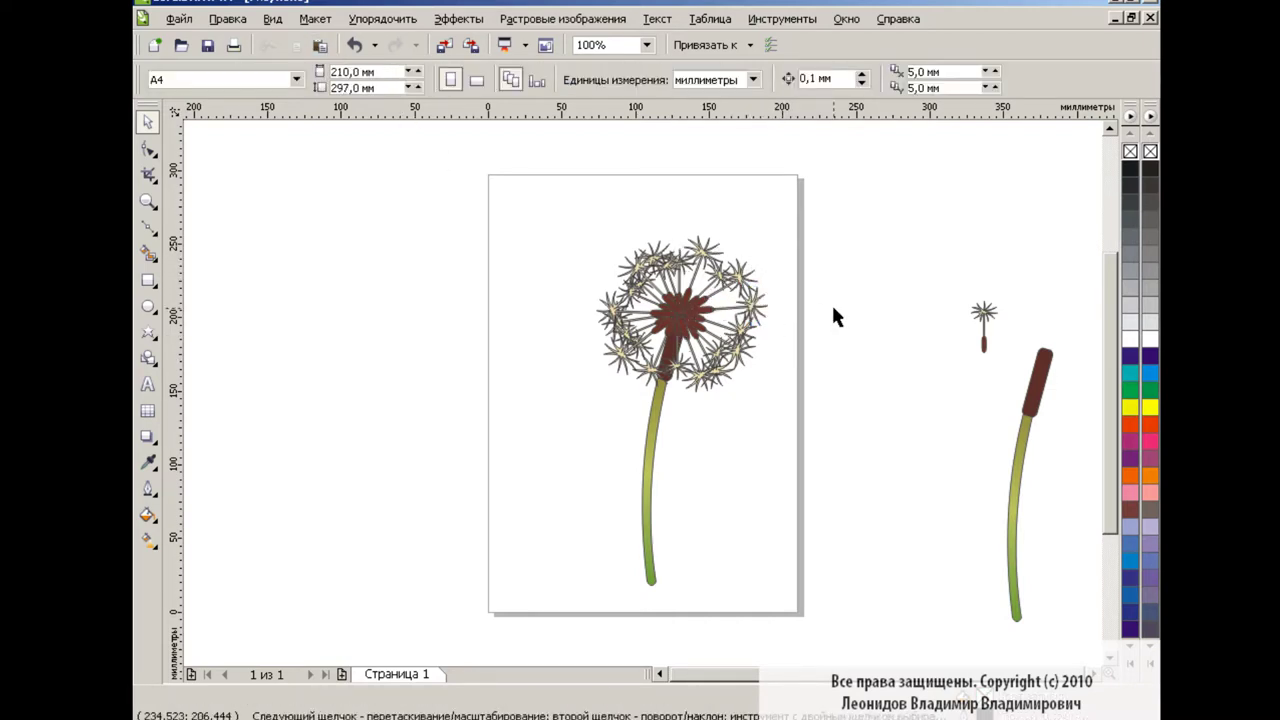
Step: Enlarge the loose seed beside the page about four times
left_click(984, 318)
left_click_drag(968, 297, 902, 175)
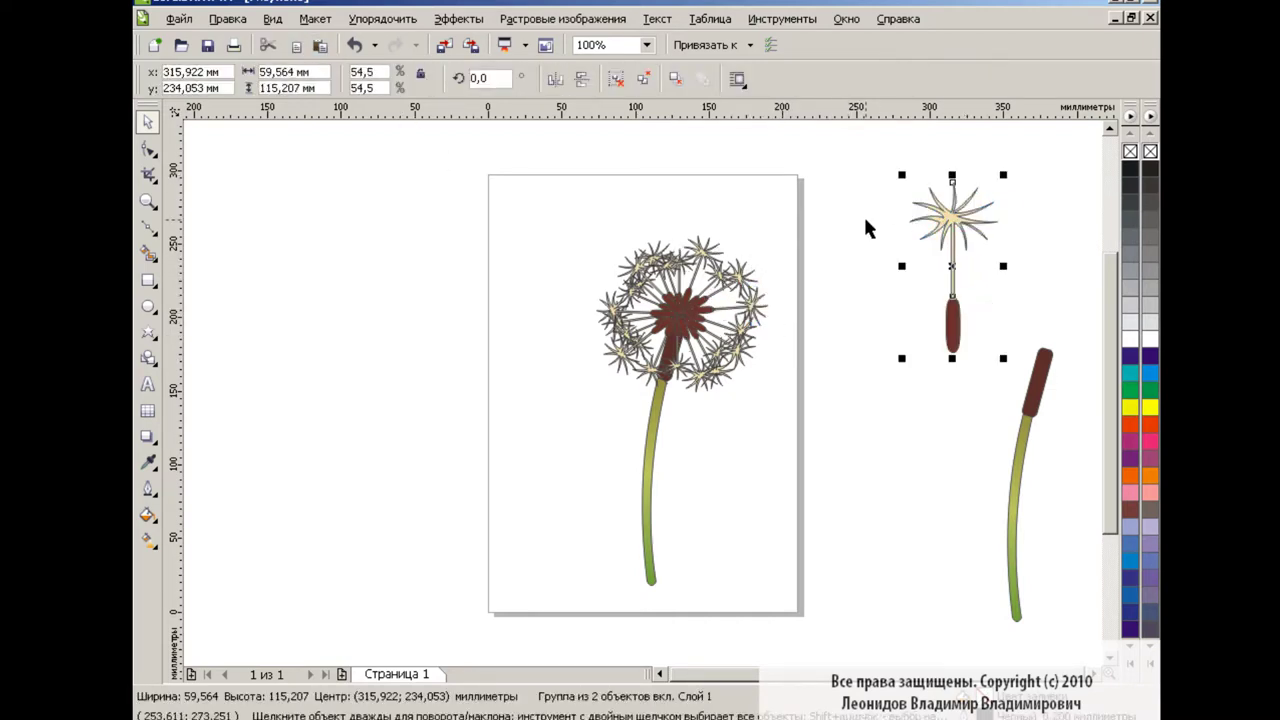
left_click(945, 236)
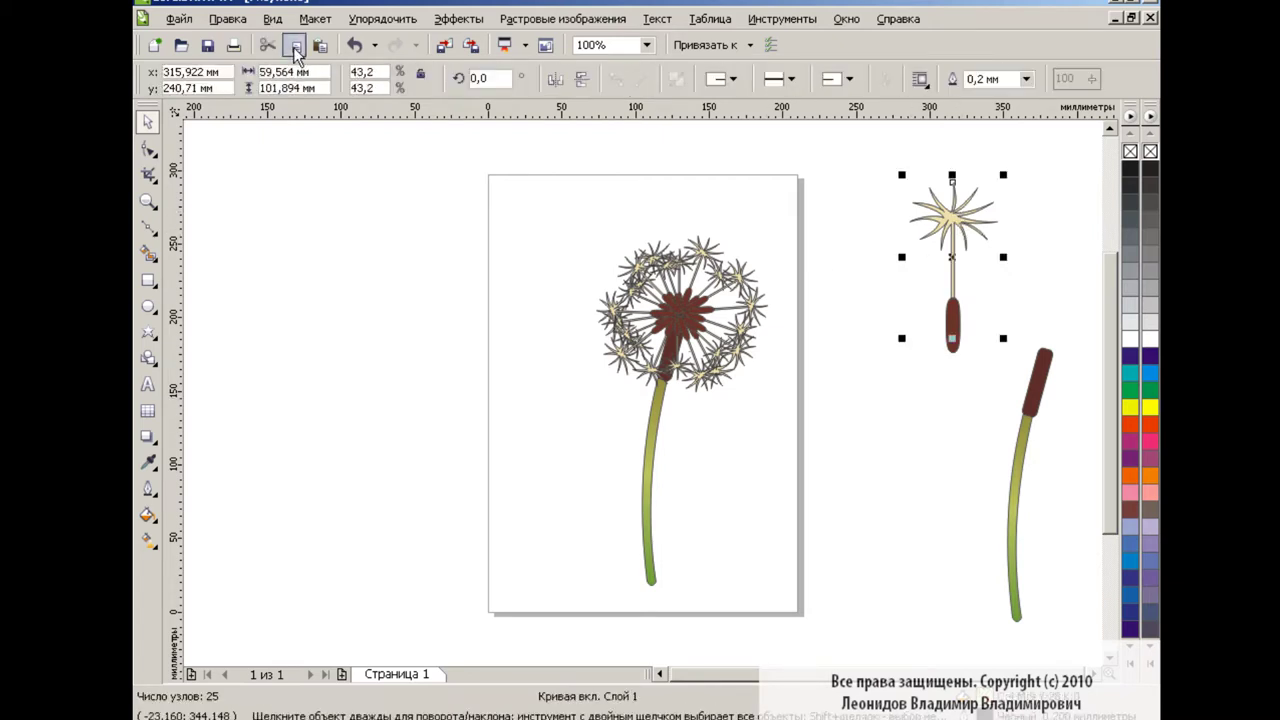
Step: Make a 45% copy of the seed below it and put a small seed on the head
left_click(296, 45)
left_click_drag(952, 257, 870, 397)
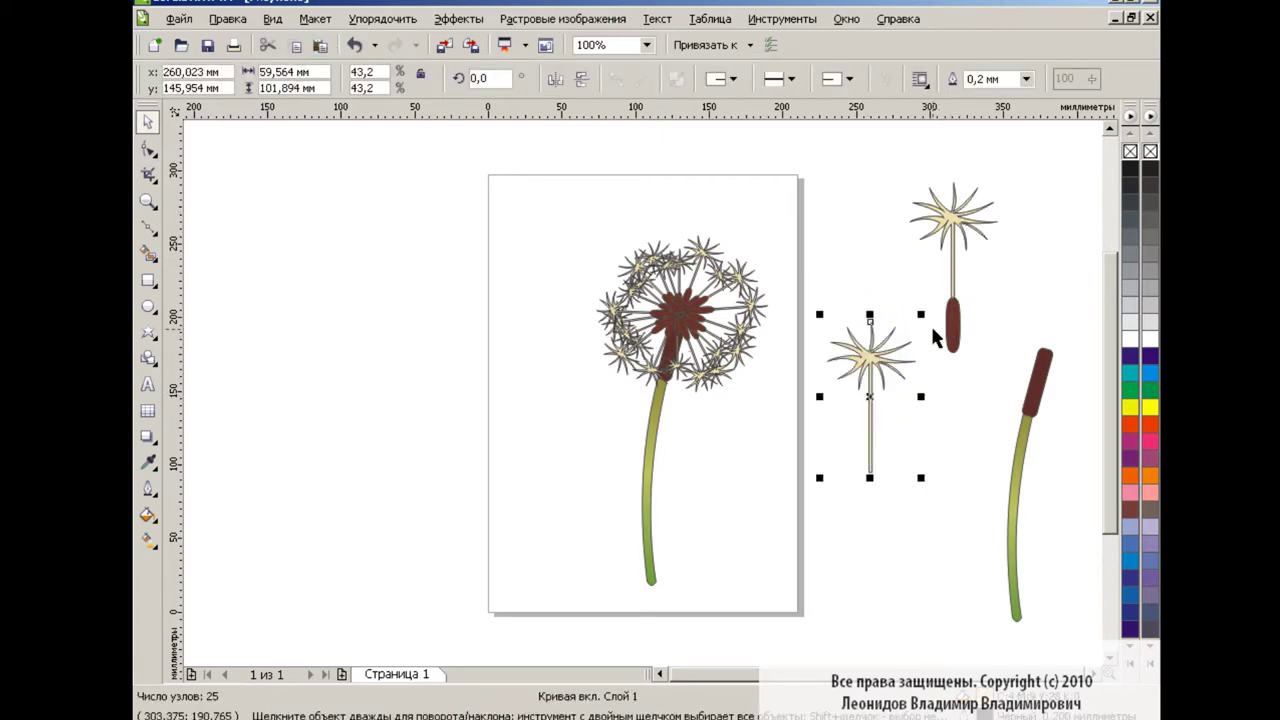
mouse_move(920, 306)
left_mouse_down()
mouse_move(874, 370)
mouse_move(863, 420)
mouse_move(668, 298)
mouse_move(703, 297)
left_mouse_up()
left_click(320, 45)
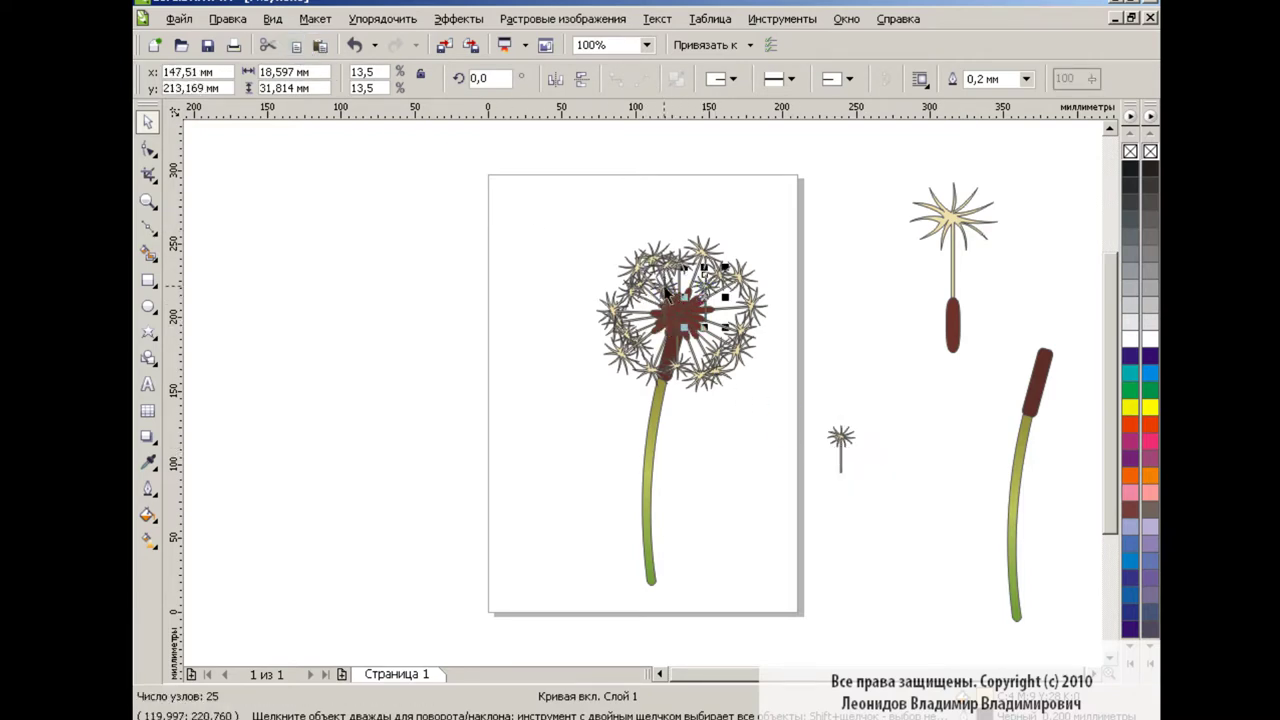
left_click(665, 290, "shift")
Step: Rotate the small seed pair on the head by 180°
left_click(482, 78)
type("180")
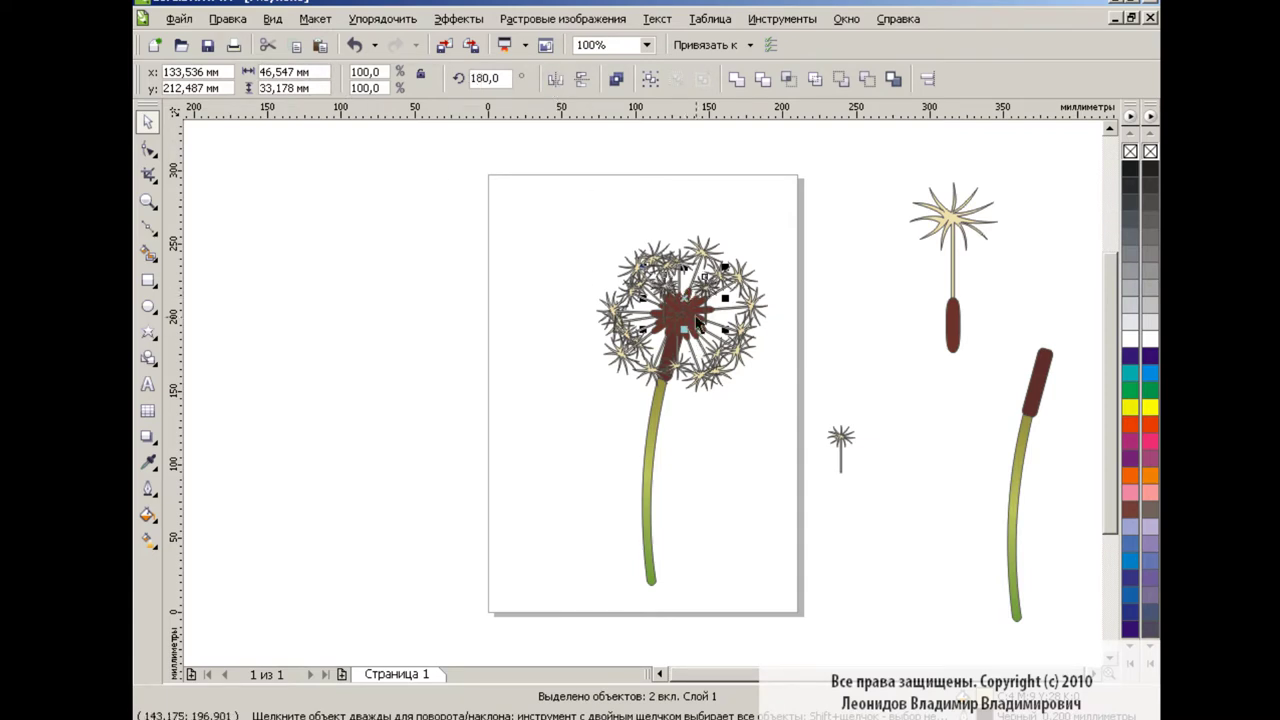
key("Return")
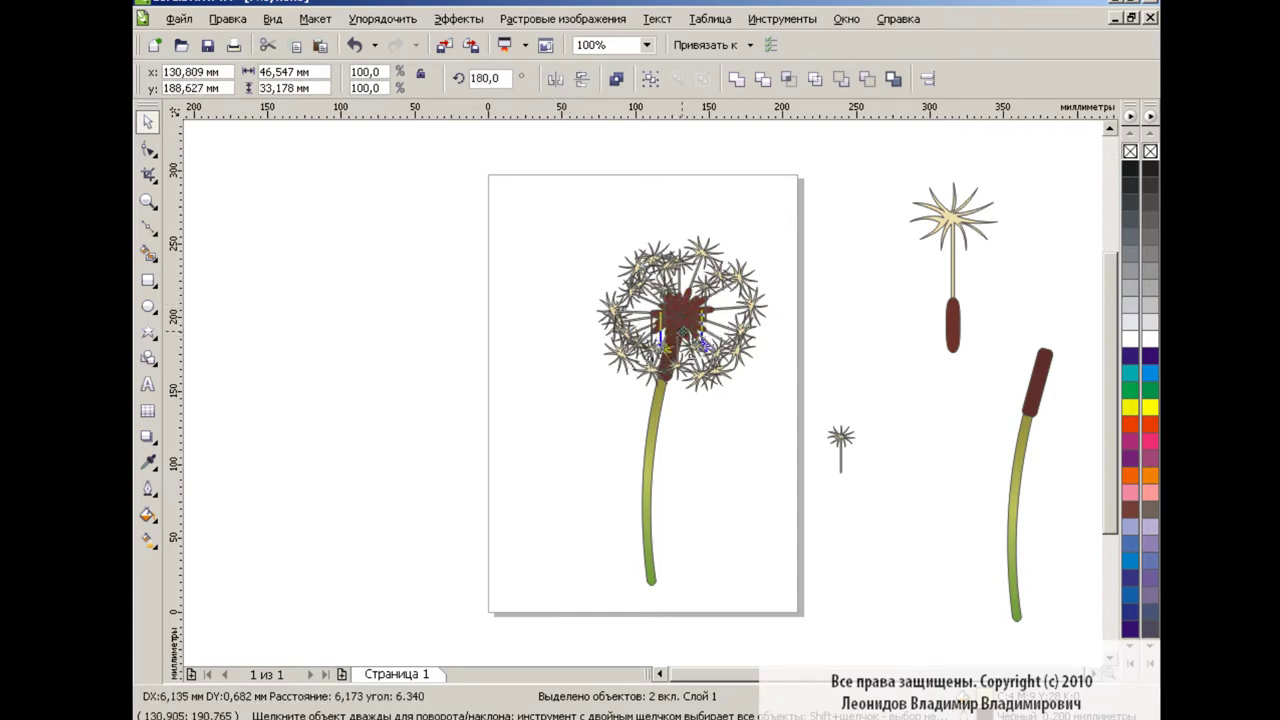
left_click(508, 308)
left_click(705, 276)
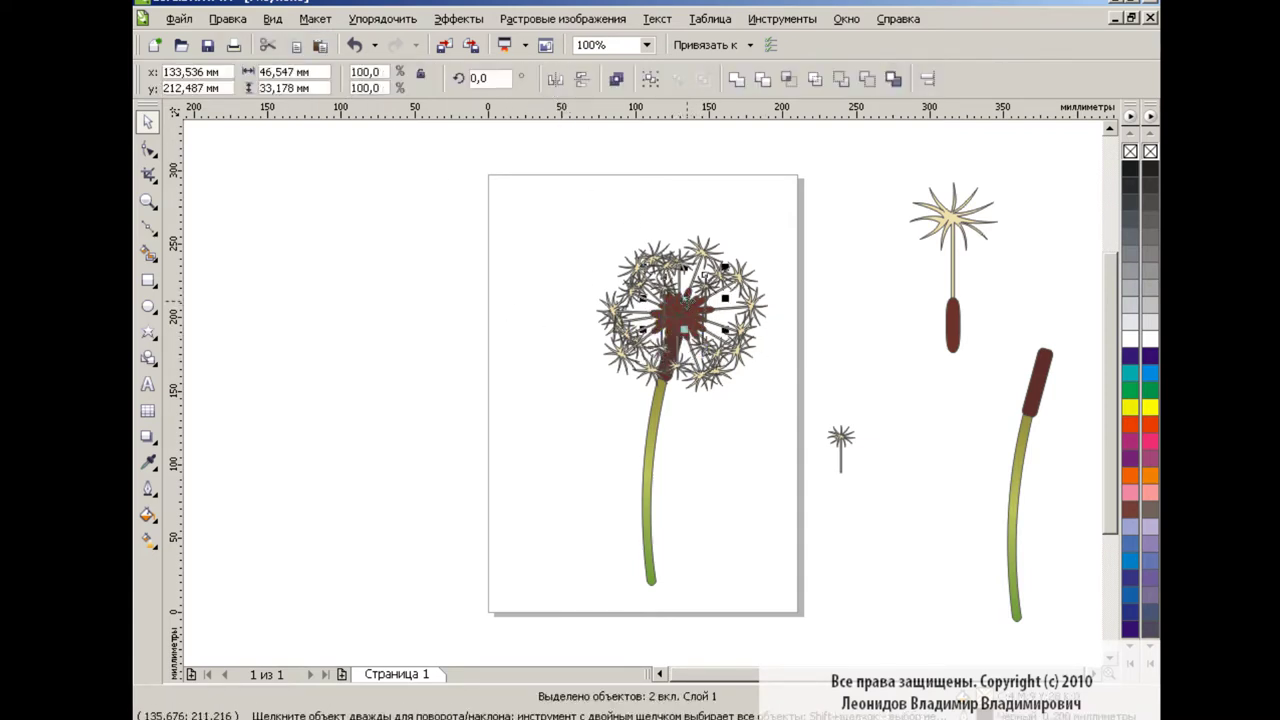
left_click(705, 298)
left_click(710, 290)
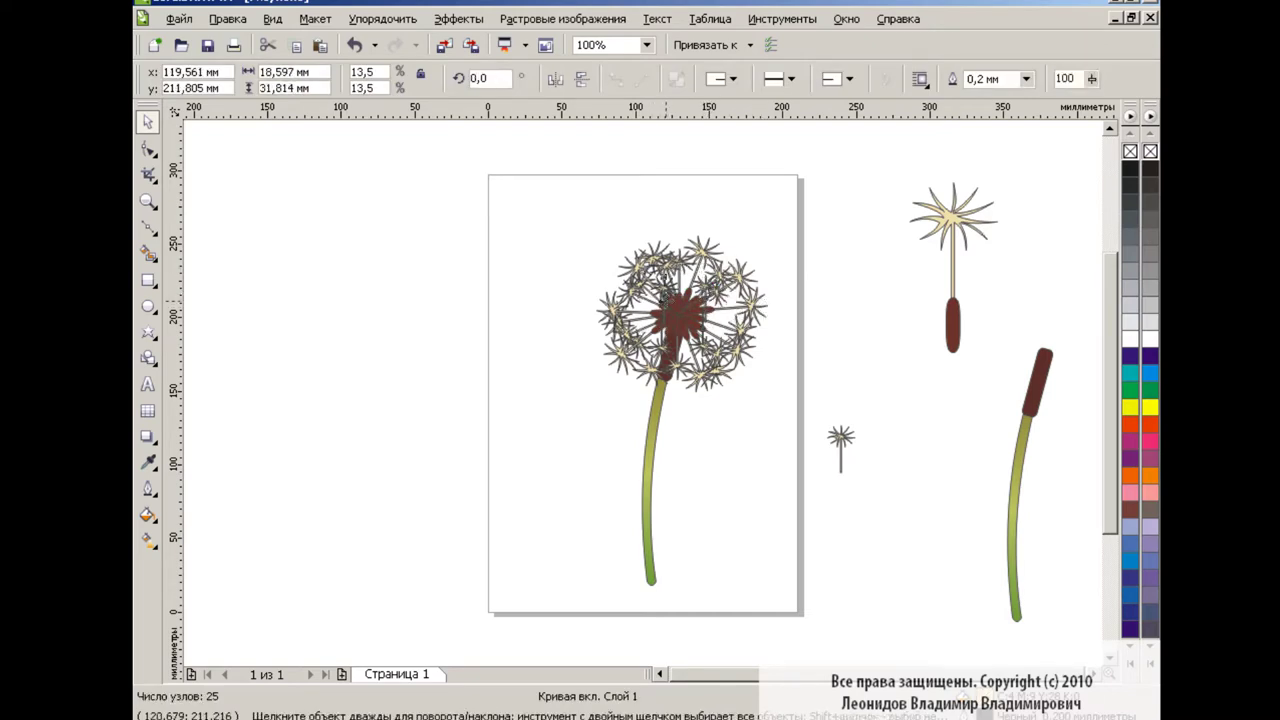
key("Escape")
Step: Duplicate the small seed beside the page to its right and a little lower
left_click(842, 443)
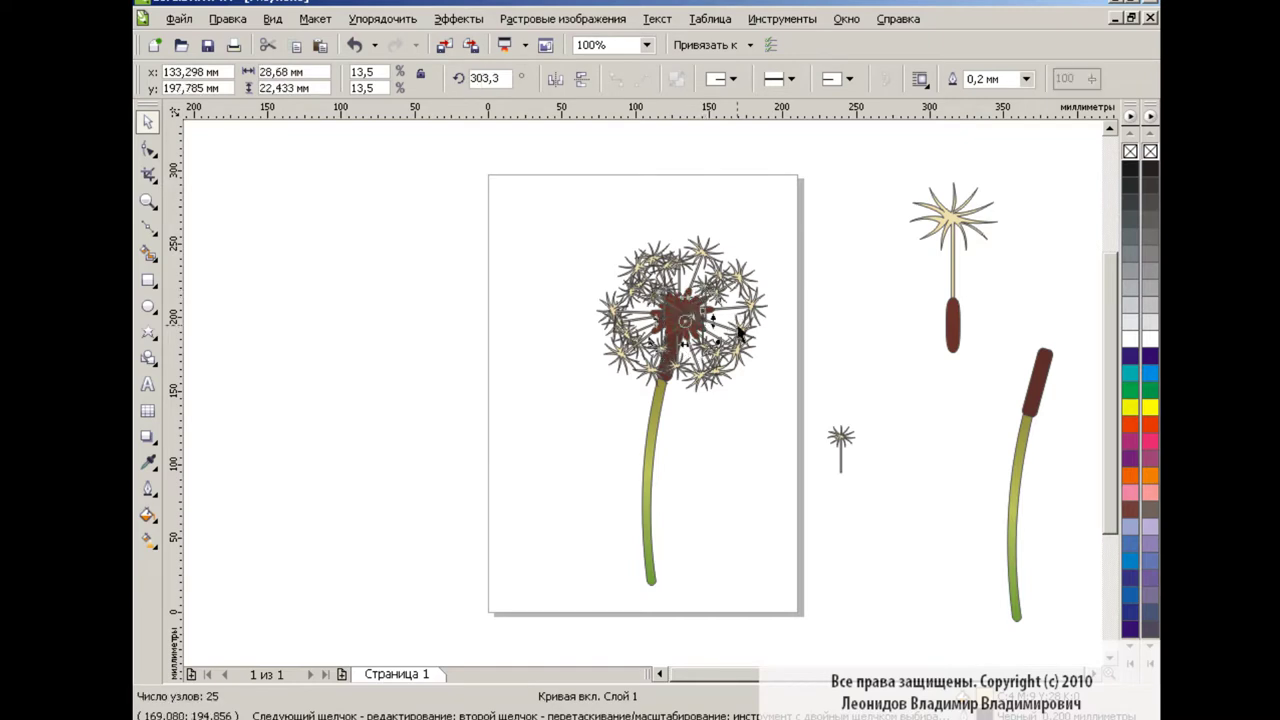
left_click(845, 370)
left_click(841, 440)
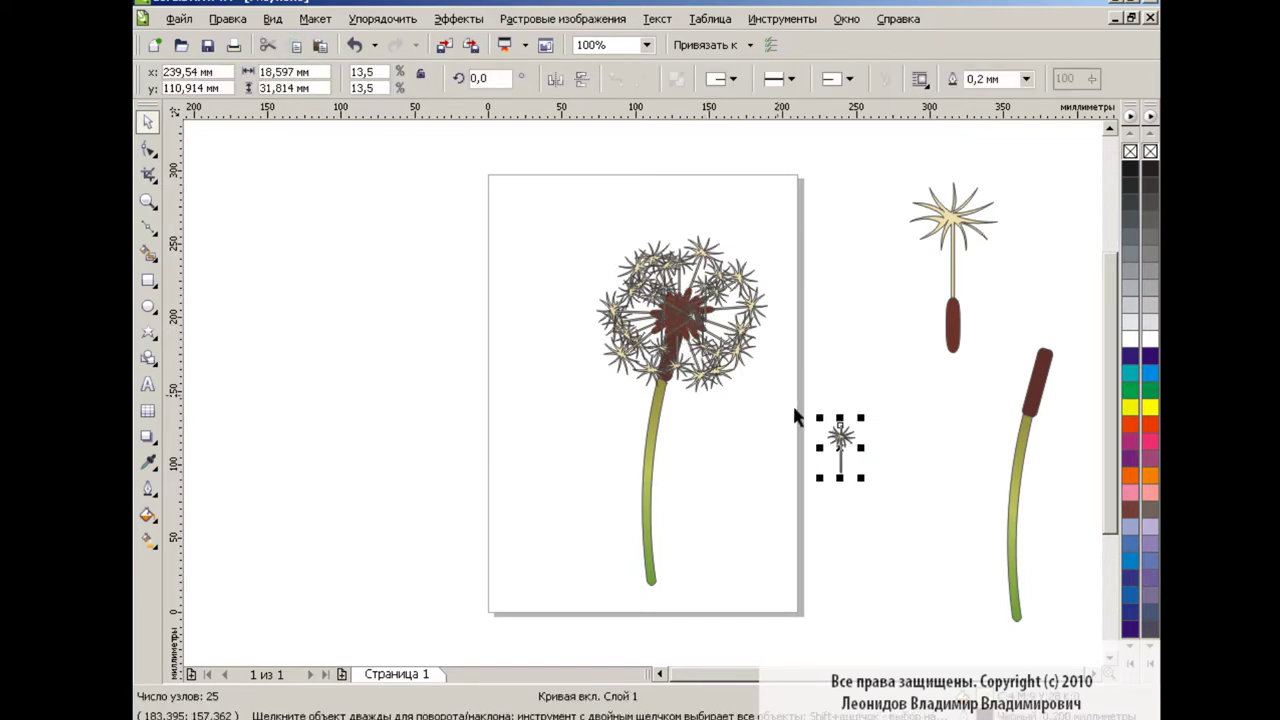
left_click_drag(841, 440, 873, 440)
mouse_move(800, 408)
left_mouse_down()
mouse_move(886, 470)
mouse_move(884, 486)
left_mouse_up()
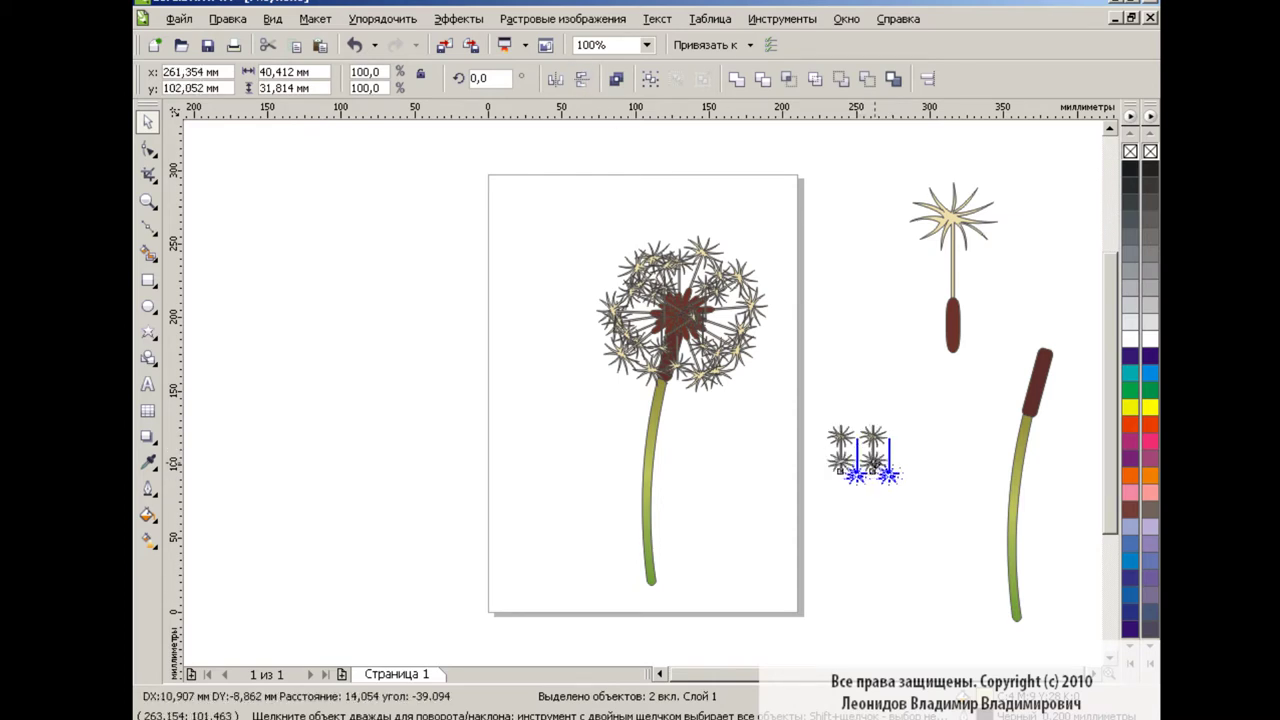
left_click(789, 480)
left_click(846, 447)
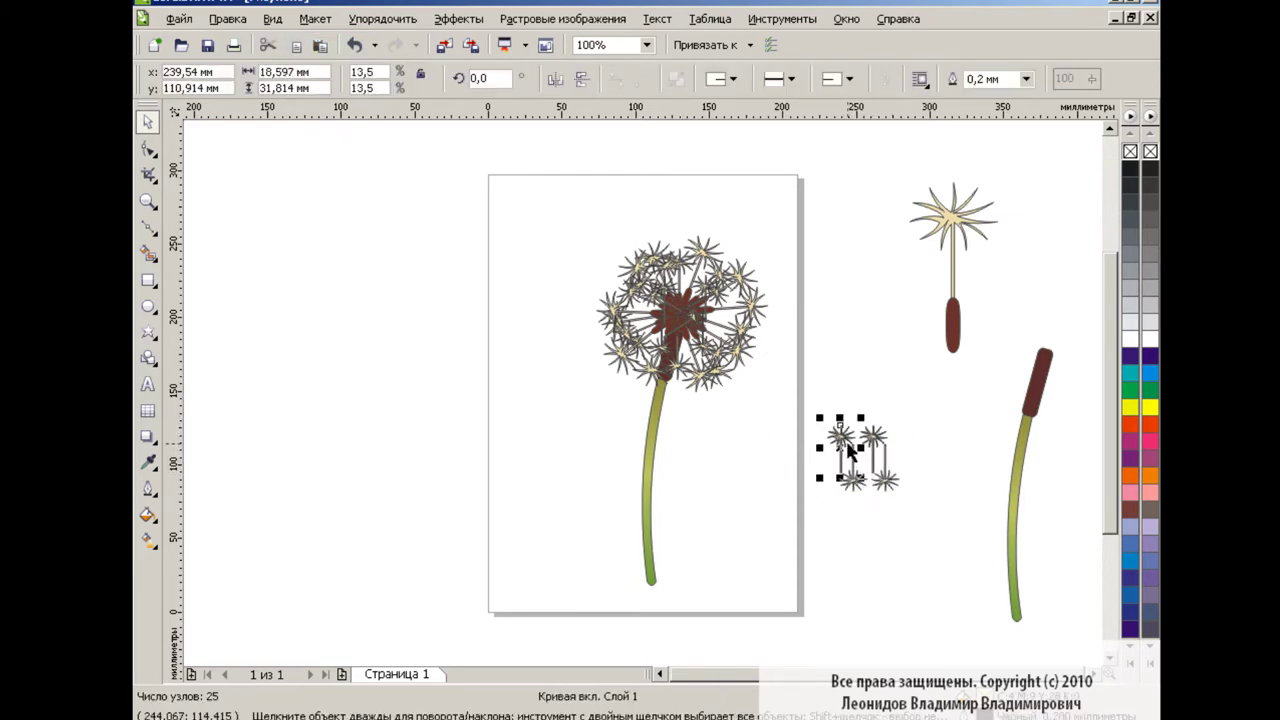
Step: Build a fan of five doubled-size seed copies rotated to different angles
key("ctrl+v")
left_click_drag(866, 358, 892, 403)
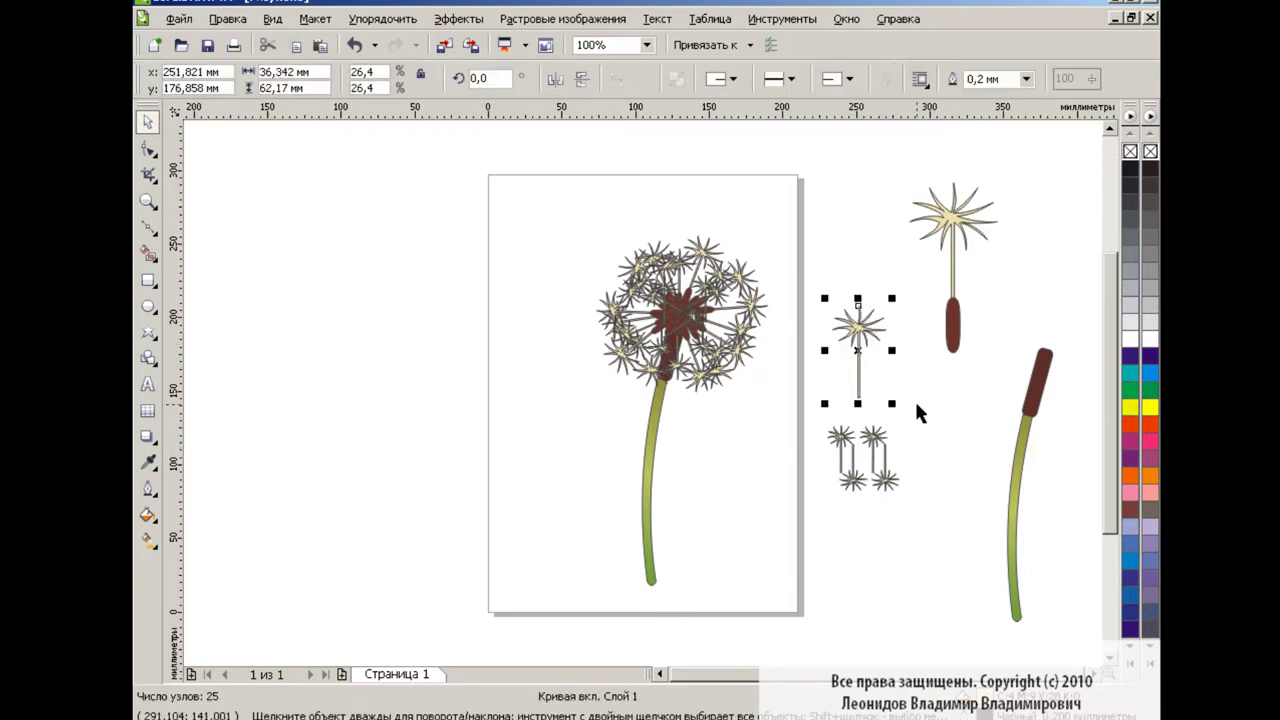
left_click(860, 351)
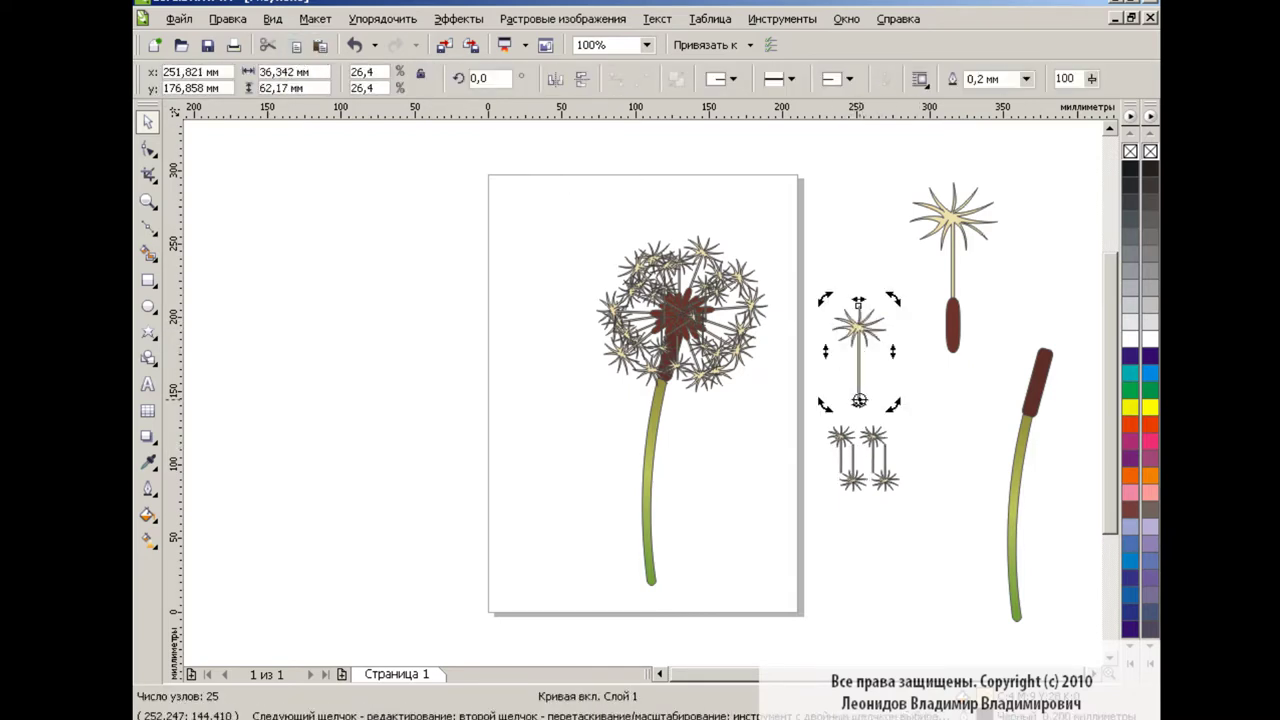
left_click(846, 318)
left_click(858, 340)
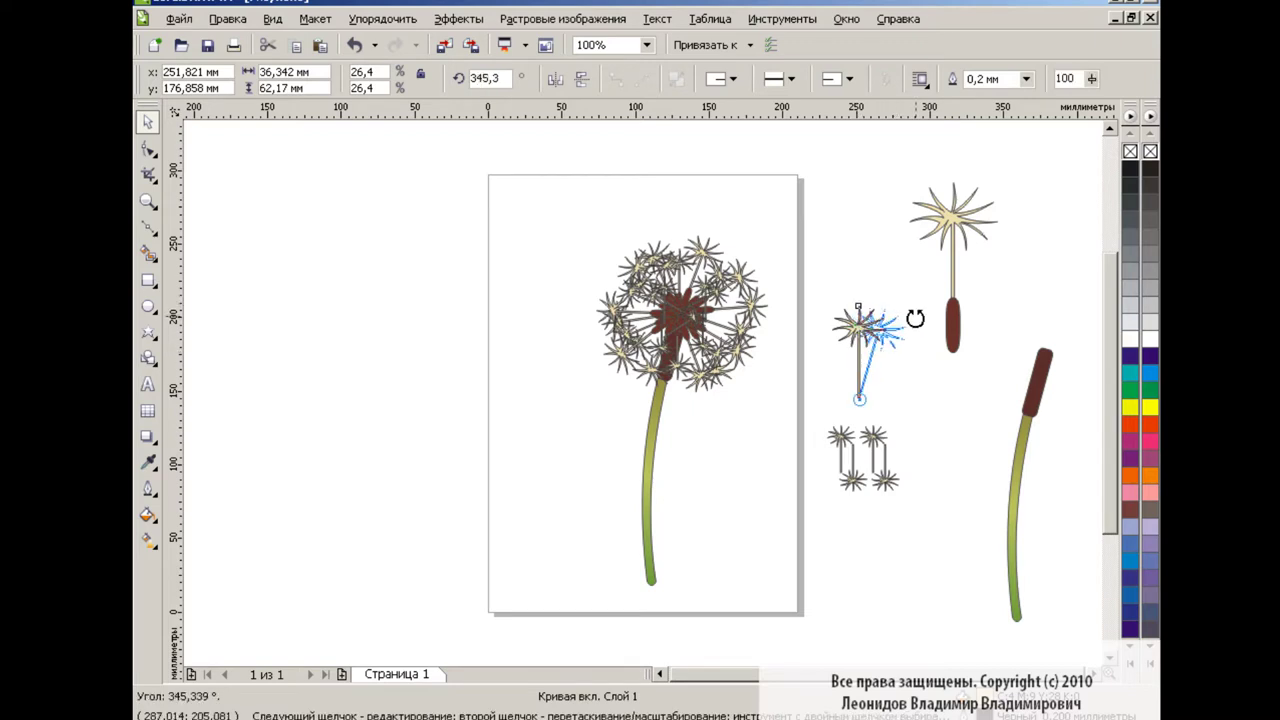
left_click_drag(892, 298, 944, 336)
left_click(320, 45)
left_click_drag(894, 298, 950, 365)
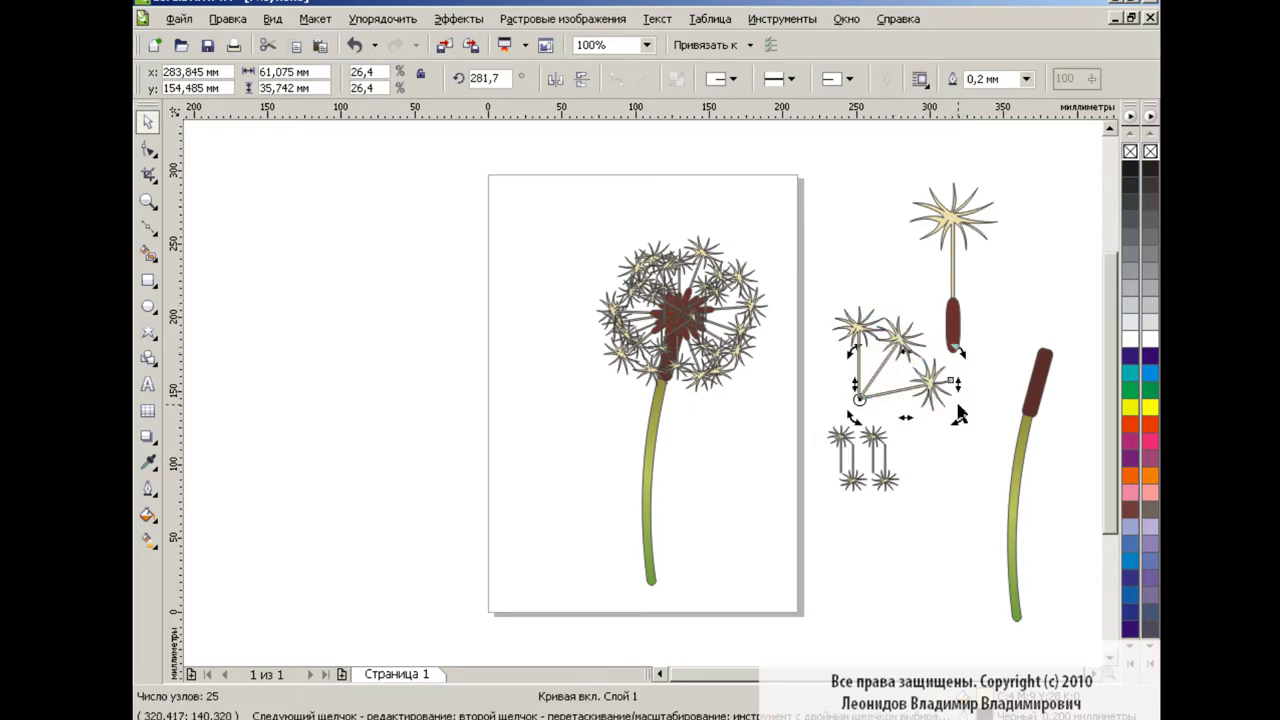
left_click_drag(834, 312, 766, 349)
left_click(320, 45)
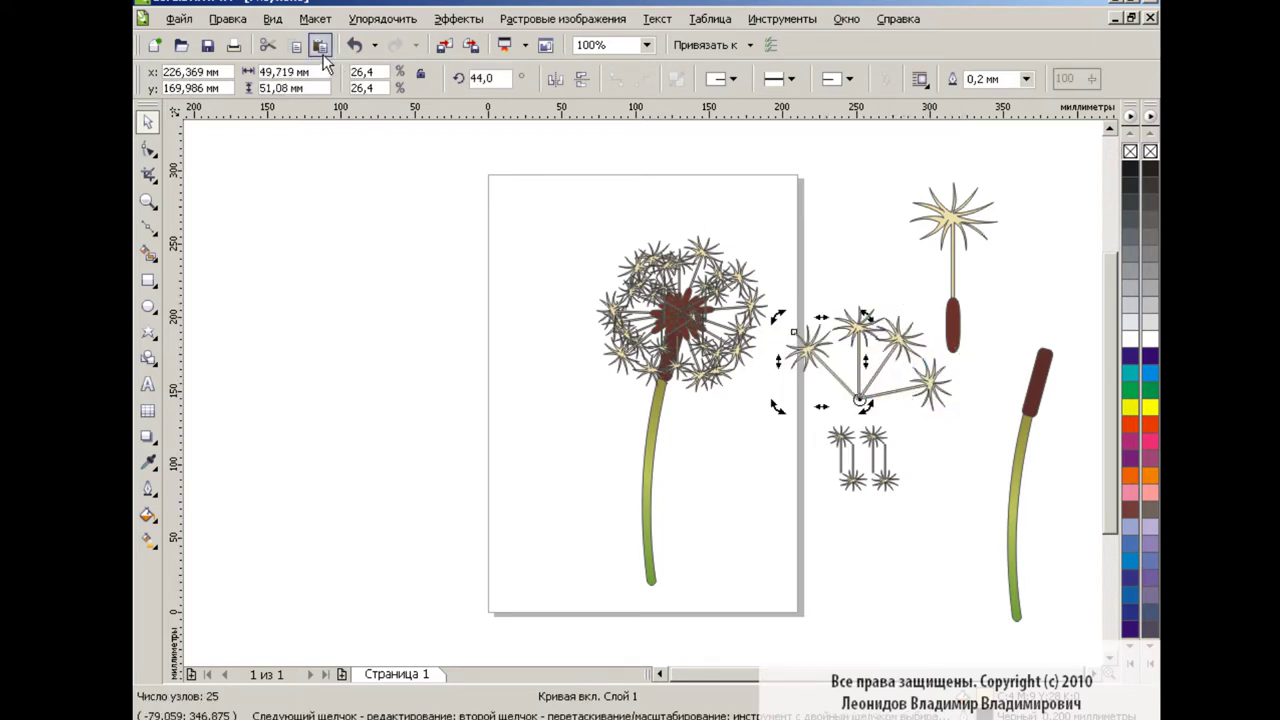
mouse_move(823, 297)
left_mouse_down()
mouse_move(738, 412)
mouse_move(775, 420)
left_mouse_up()
Step: Copy the seed fan, flip it vertically and move it down to close the circle
left_click(857, 337, "shift")
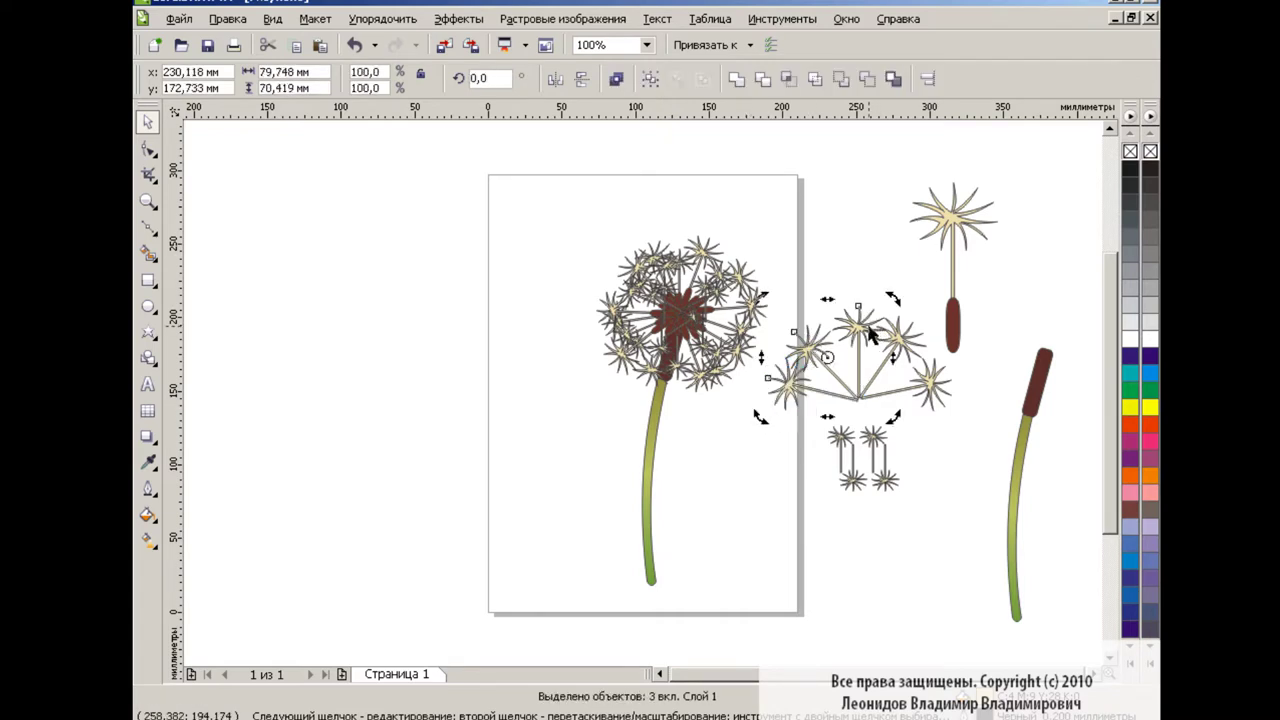
left_click(320, 45)
left_click(582, 79)
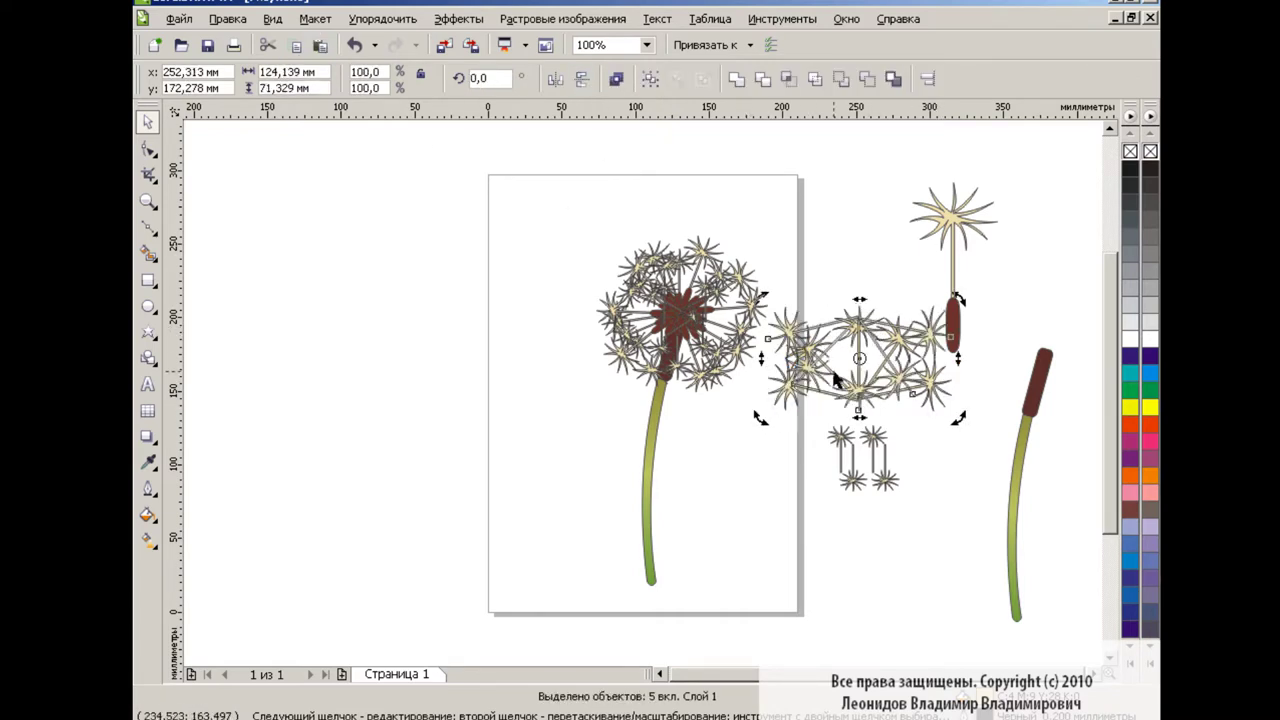
left_click_drag(861, 361, 864, 447)
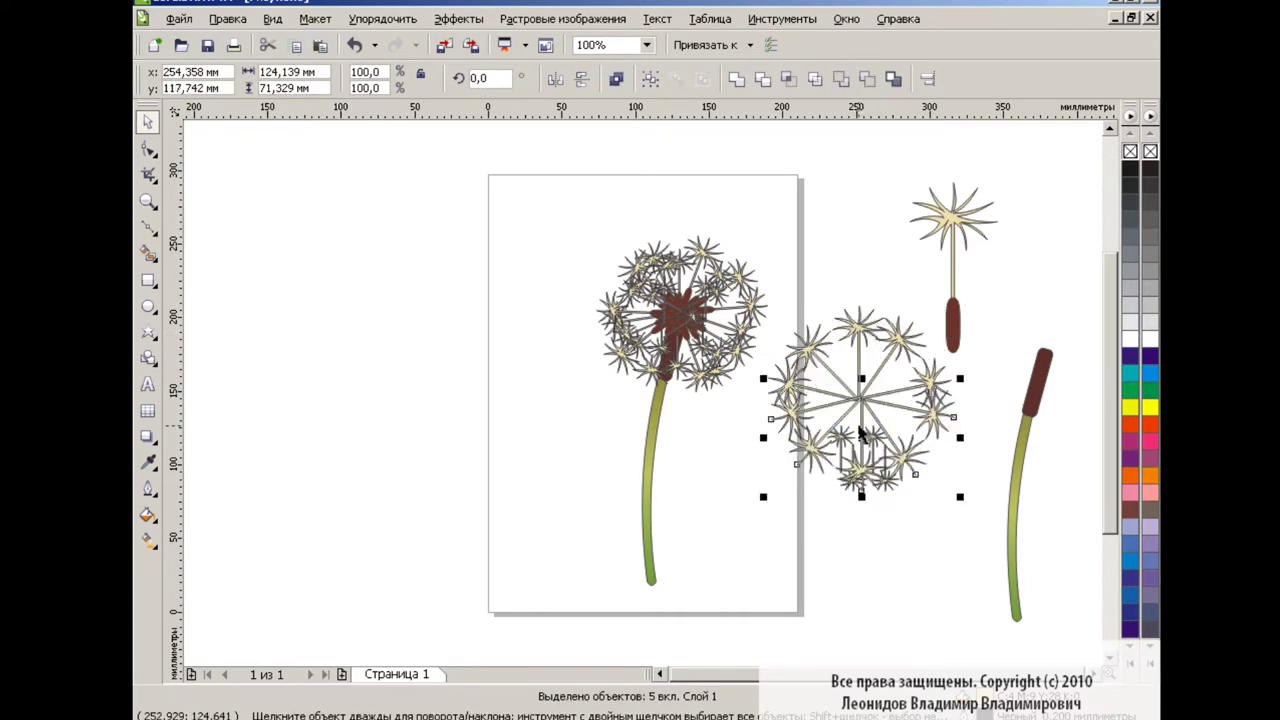
left_click(801, 375, "shift")
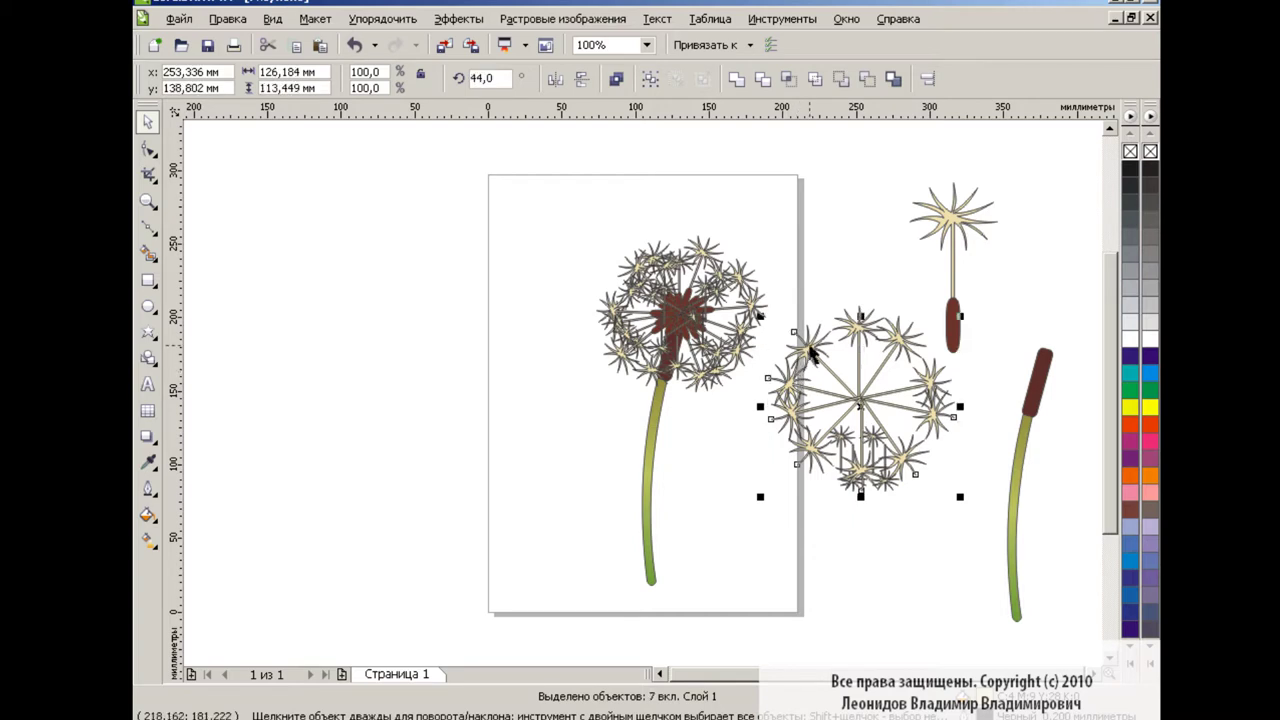
Step: Group the new seed head and place a 40% copy on the left dandelion
left_click(650, 78)
left_click(295, 45)
left_click(320, 45)
left_click_drag(960, 496, 850, 388)
left_click_drag(808, 346, 690, 291)
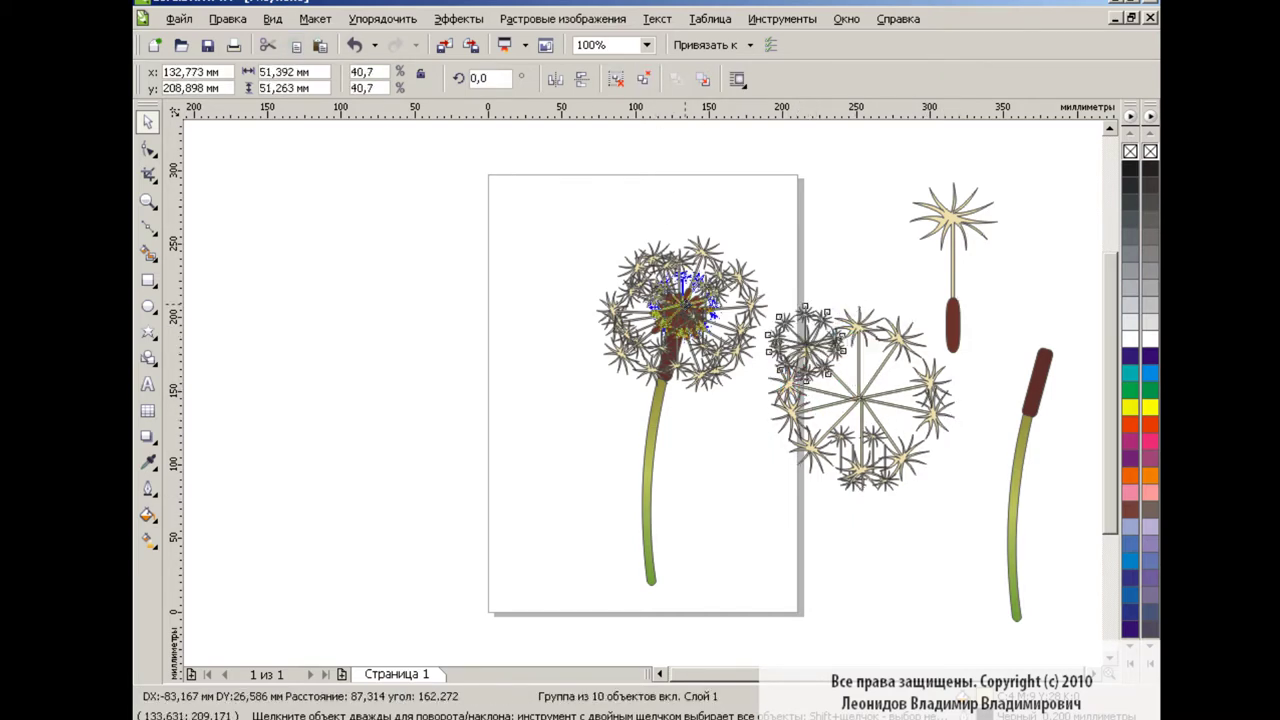
Step: Shrink the large seed head to about 48.7 mm and move it and the four-seed cluster onto the left dandelion
left_click(780, 347)
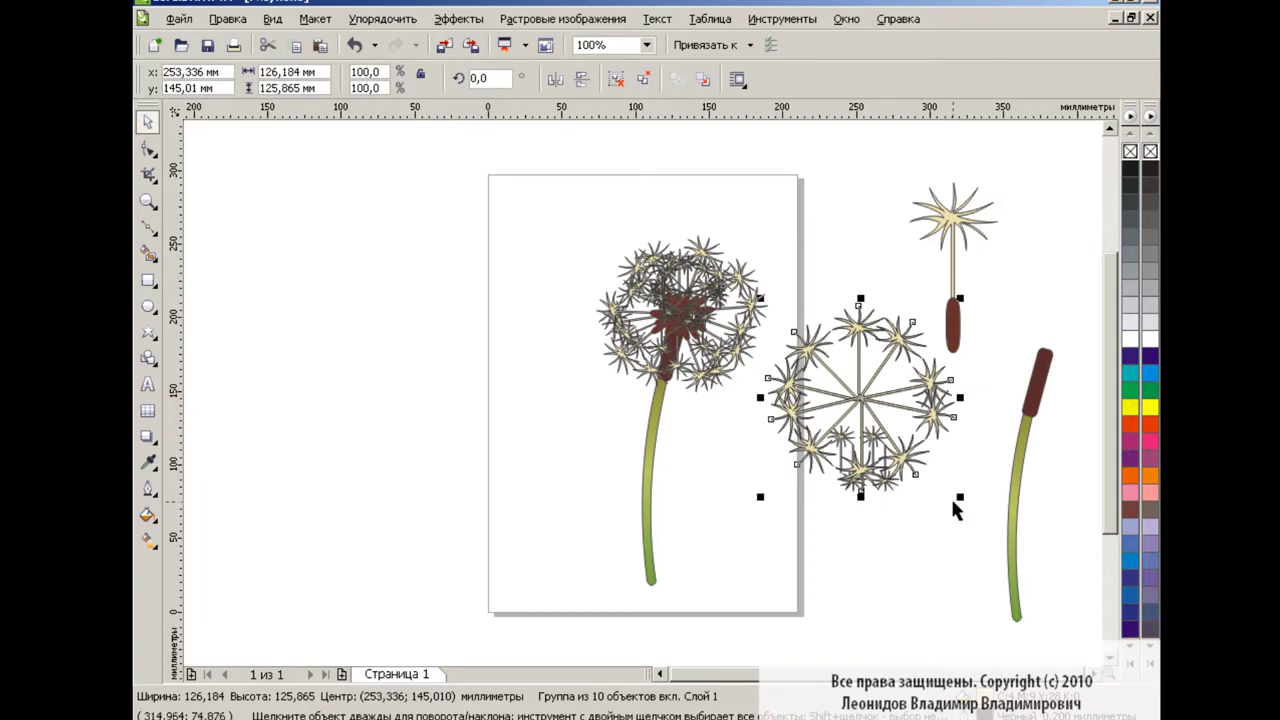
left_click_drag(955, 503, 700, 314)
key("Escape")
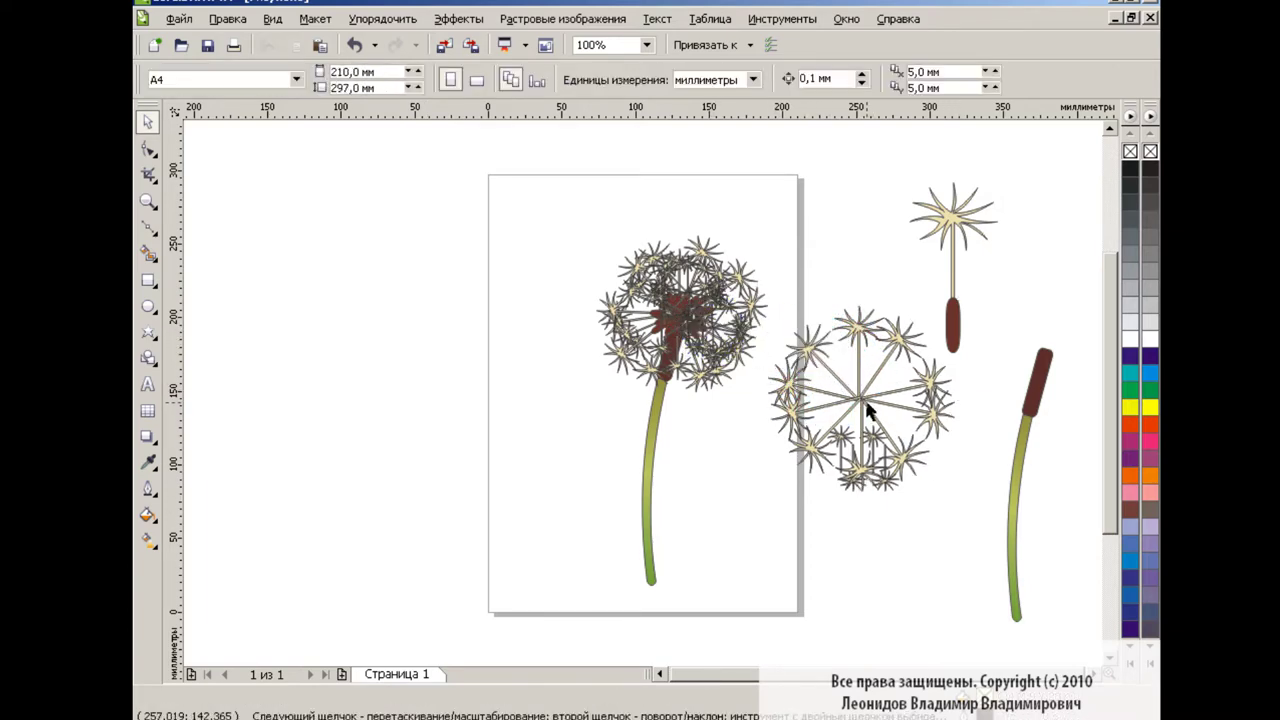
left_click(868, 410)
left_click_drag(960, 491, 842, 380)
left_click_drag(803, 340, 669, 335)
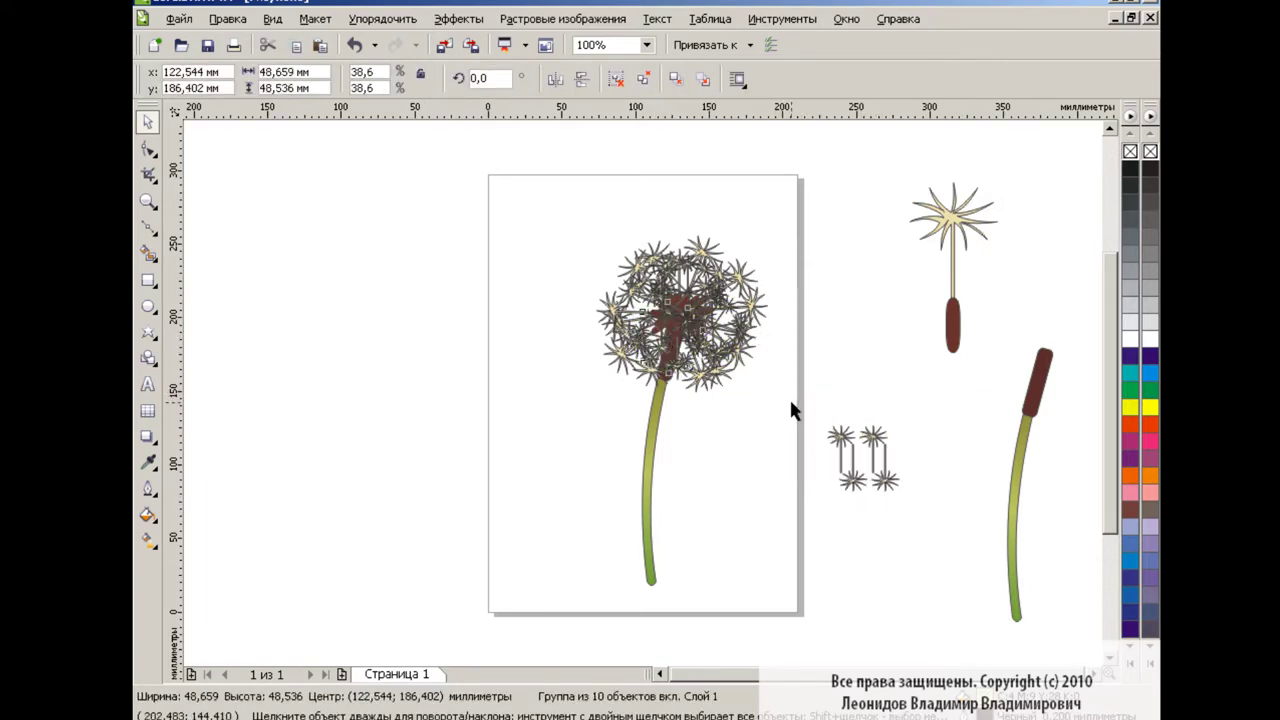
left_click_drag(860, 455, 672, 319)
left_click(815, 452)
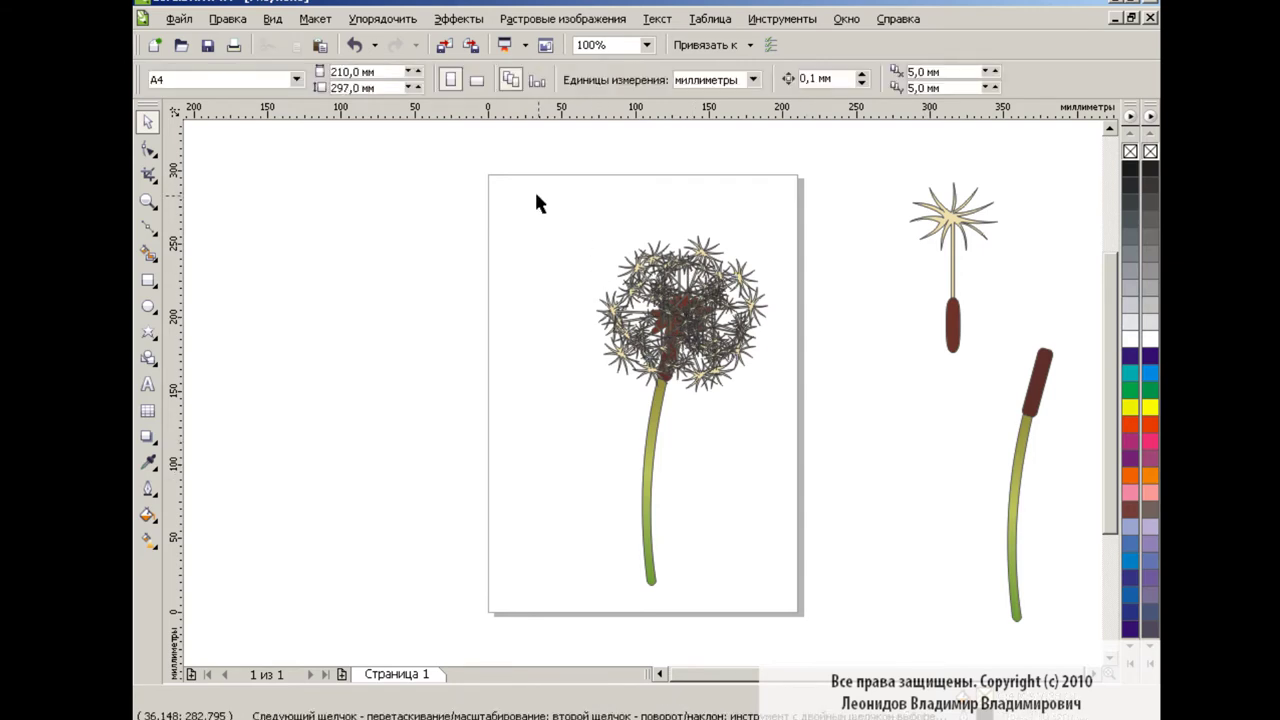
Step: Remove all seed outlines and group the dandelion's 37 objects
left_click_drag(536, 203, 848, 606)
right_click(1150, 150)
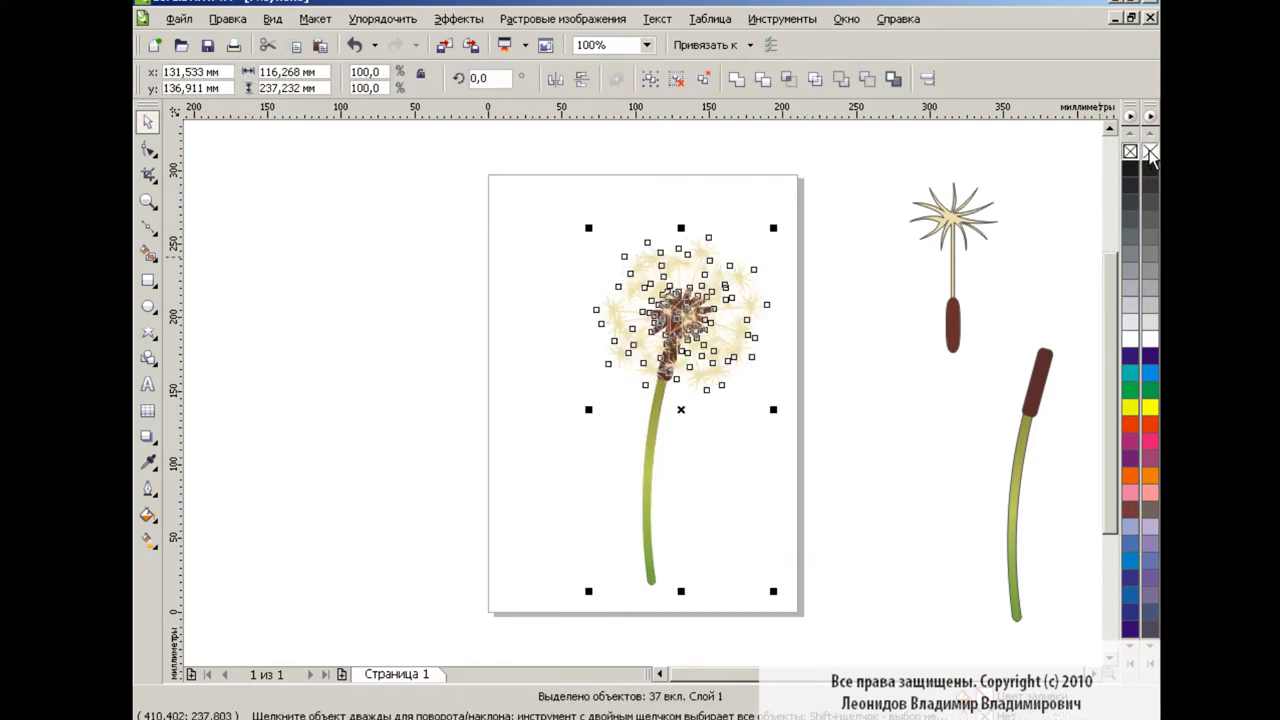
left_click(834, 375)
left_click_drag(540, 213, 845, 625)
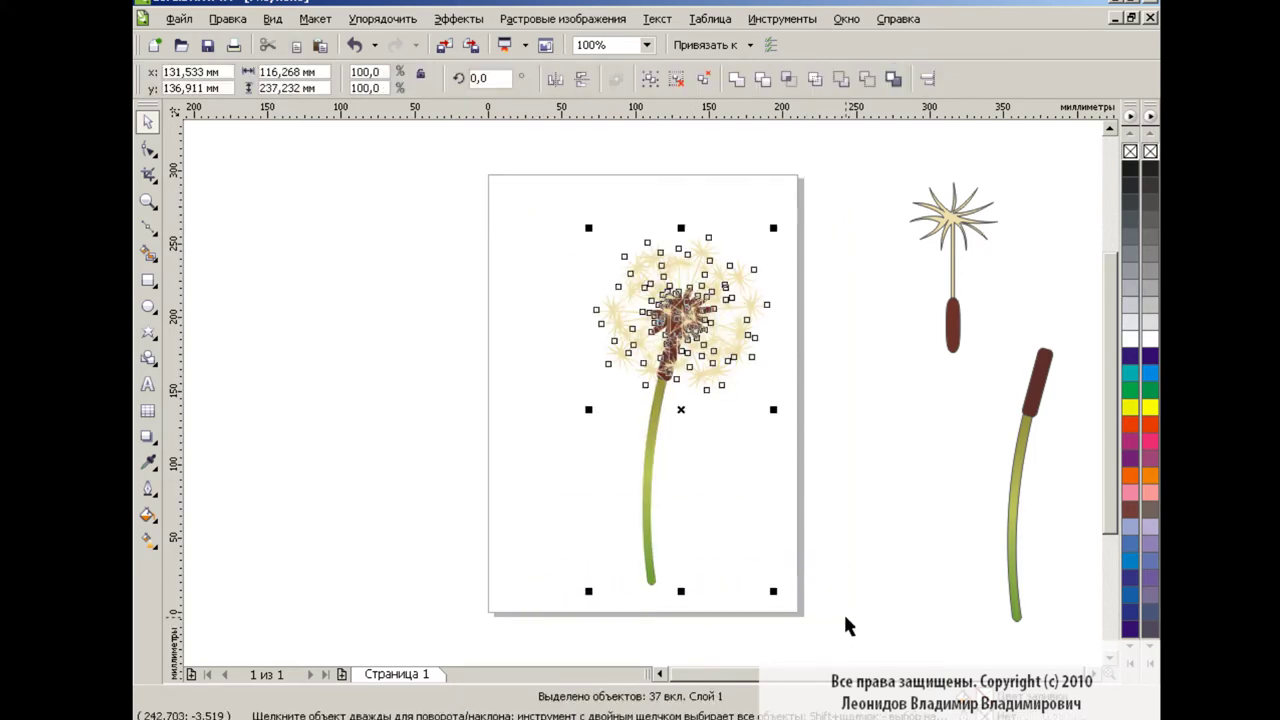
left_click(657, 84)
left_click(847, 433)
Step: Draw a page-sized rectangle with a custom 90° blue-to-lighter-blue fountain fill
key("F6")
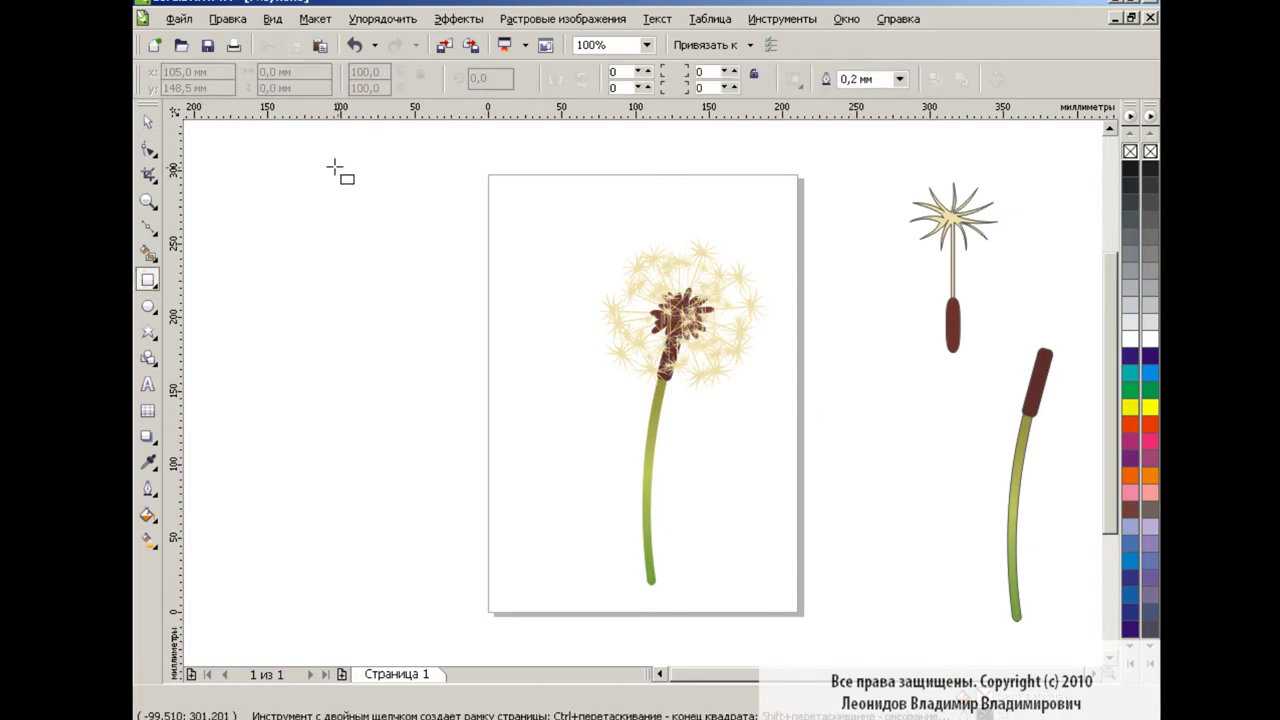
left_click_drag(279, 157, 995, 627)
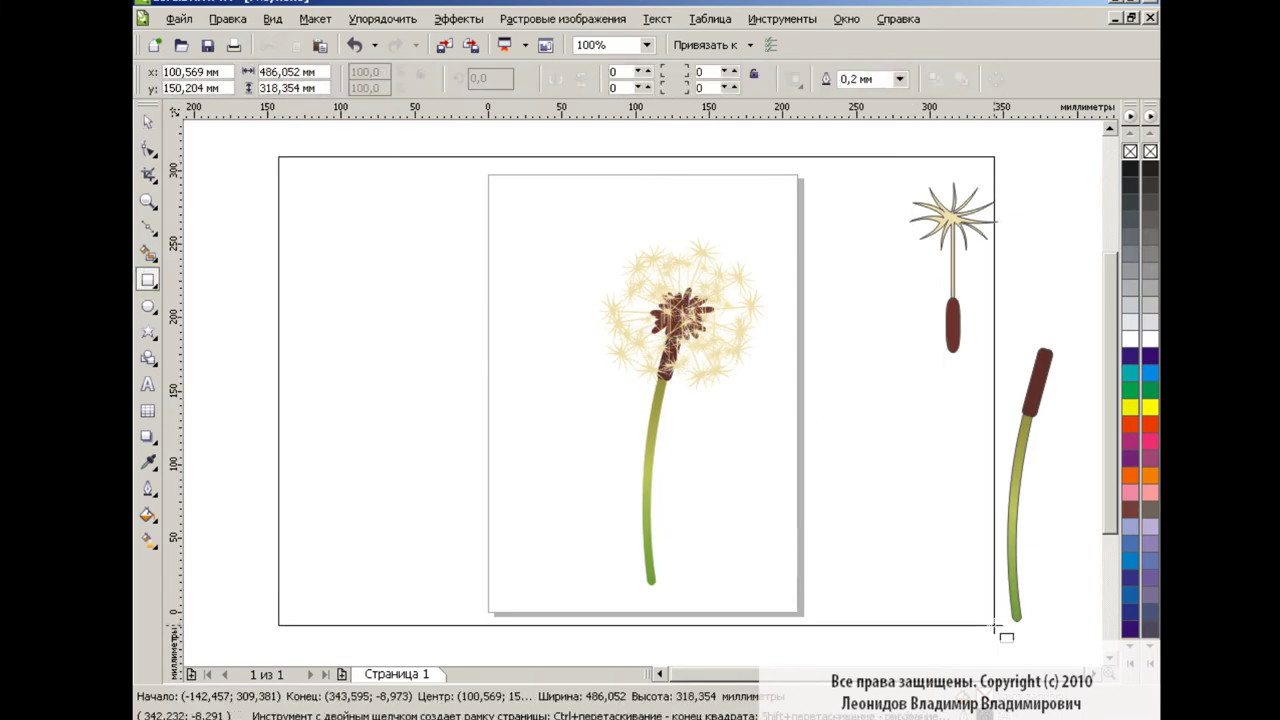
left_click(147, 515)
left_click(359, 525)
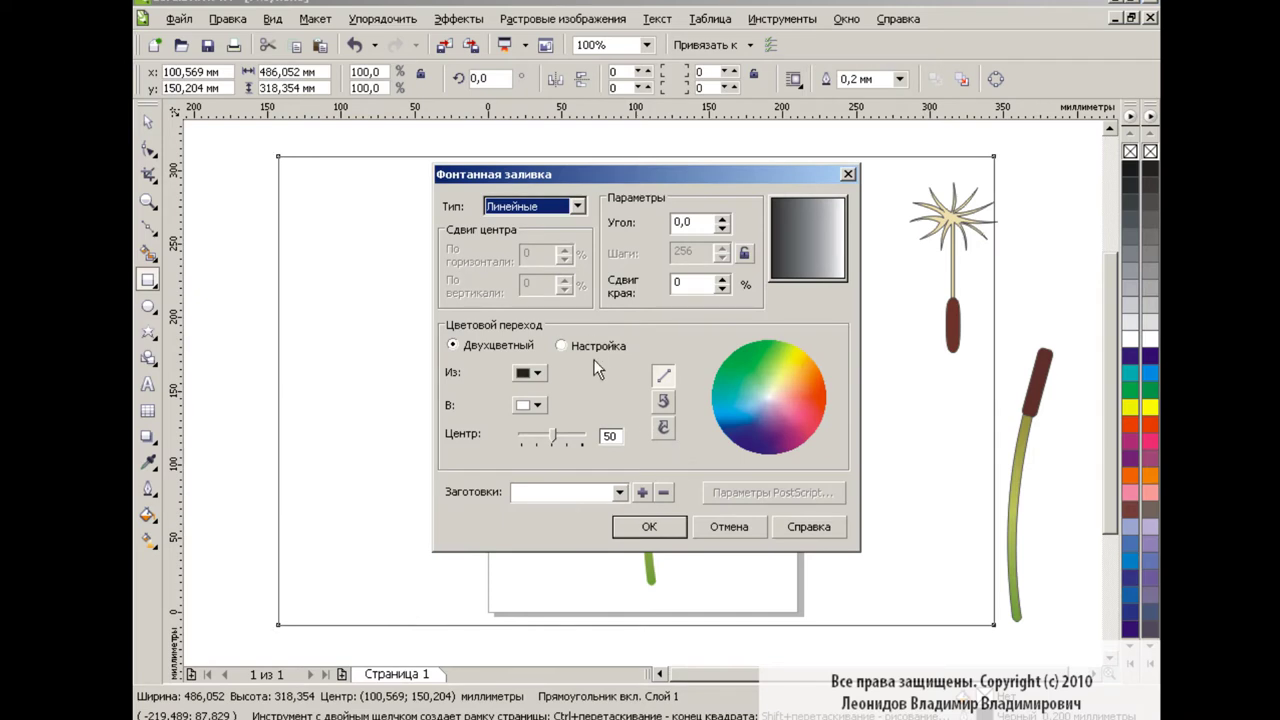
left_click(561, 345)
left_click(685, 403)
type("90")
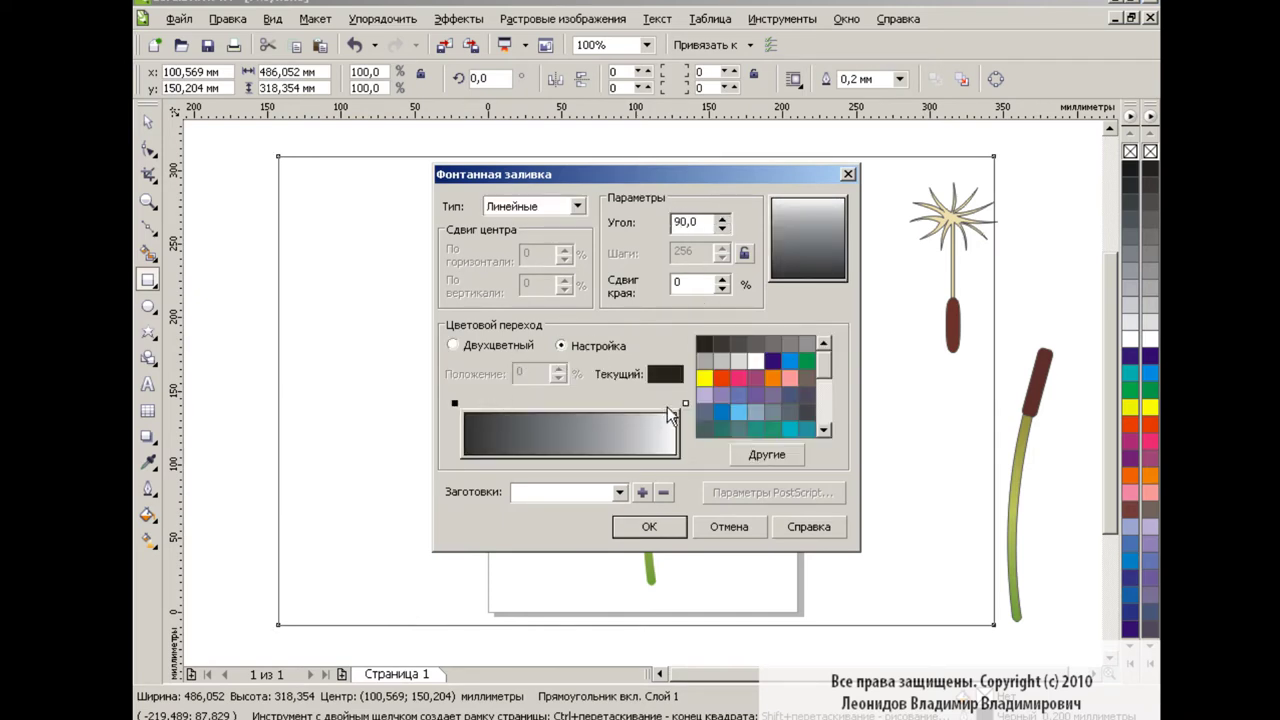
left_click(723, 412)
left_click(742, 412)
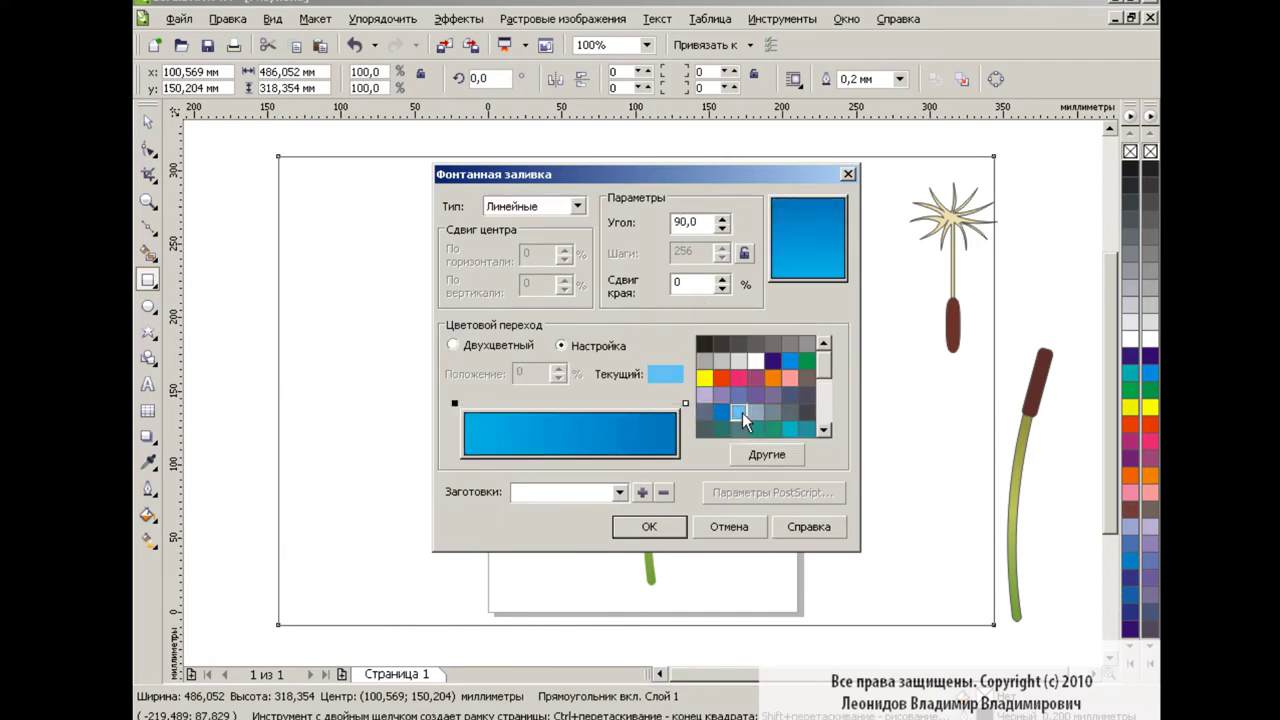
left_click(685, 403)
left_click(783, 367)
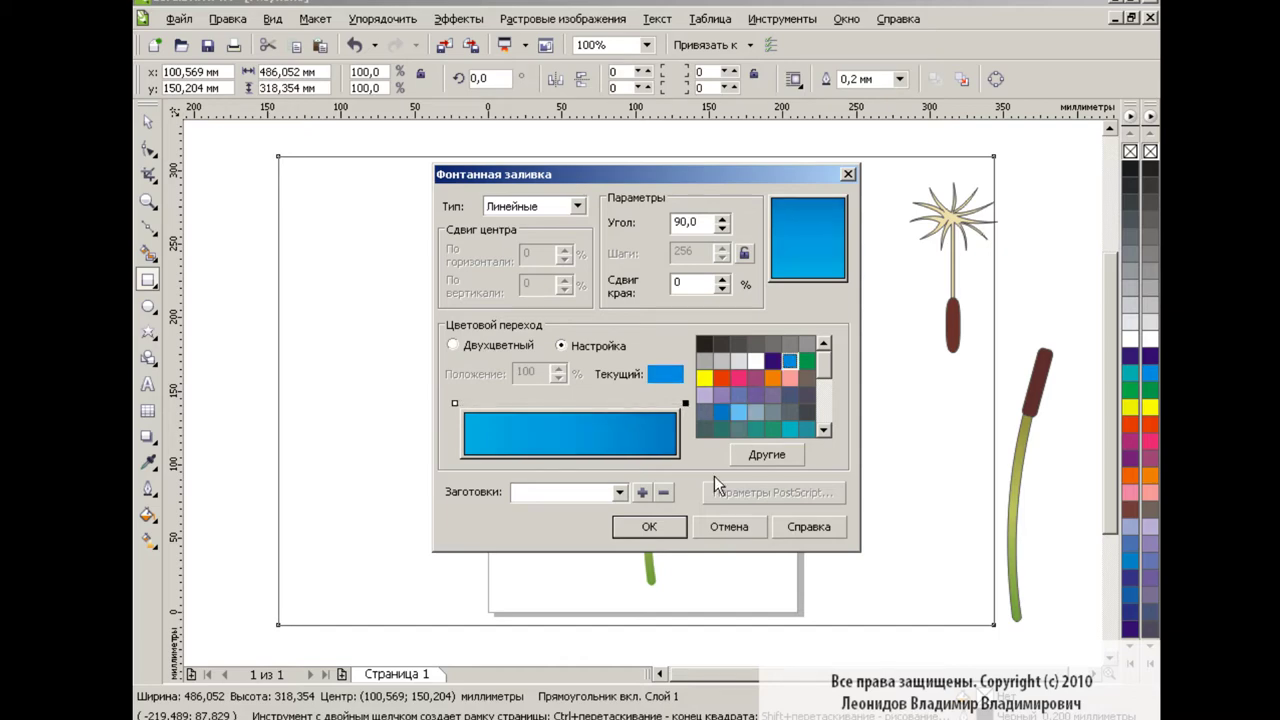
left_click(665, 522)
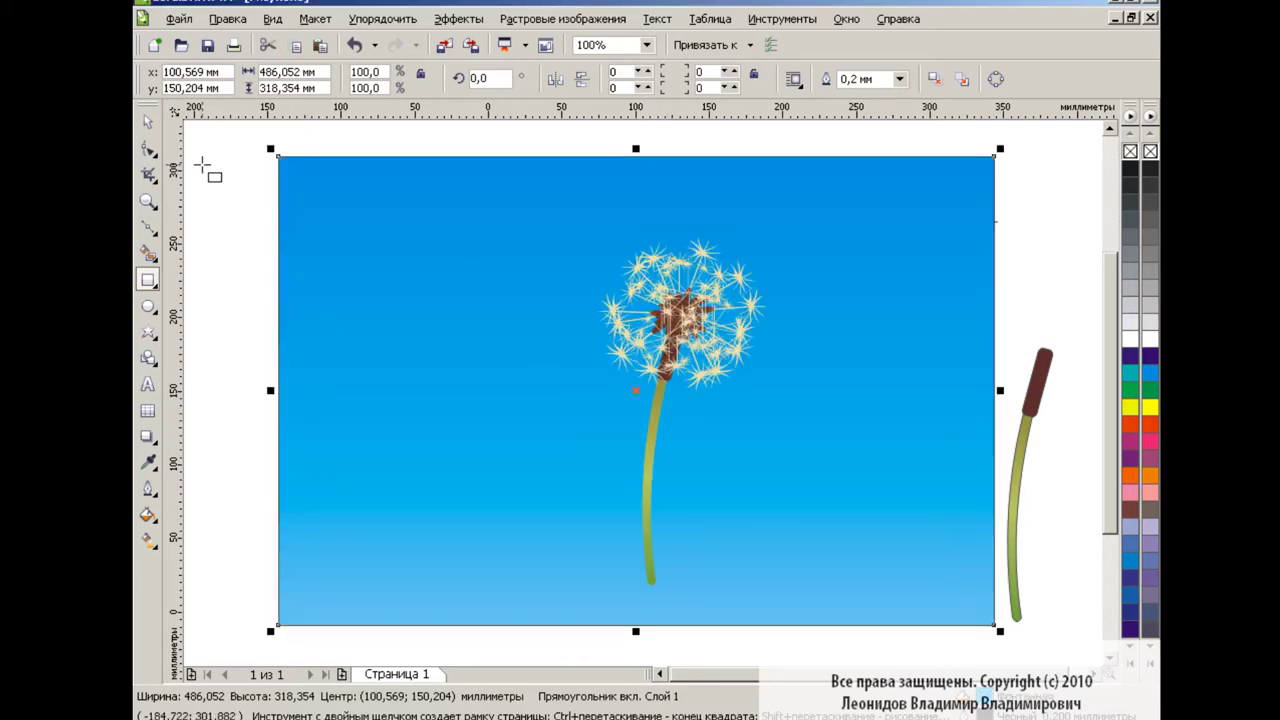
Step: Move the dandelion left and add two copies, one at 76% height and one at 123.3%
left_click_drag(693, 335, 393, 375)
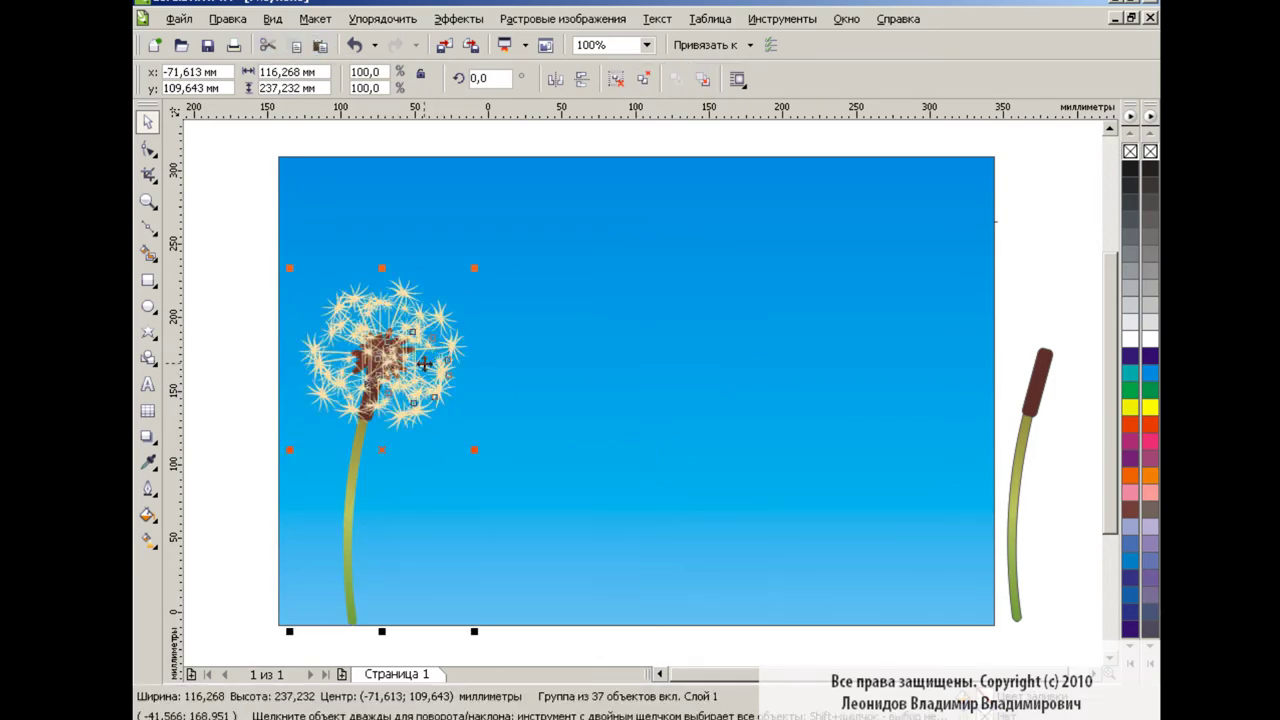
left_click_drag(382, 268, 382, 355)
mouse_move(383, 491)
left_mouse_down()
mouse_move(439, 501)
mouse_move(435, 490)
left_mouse_up()
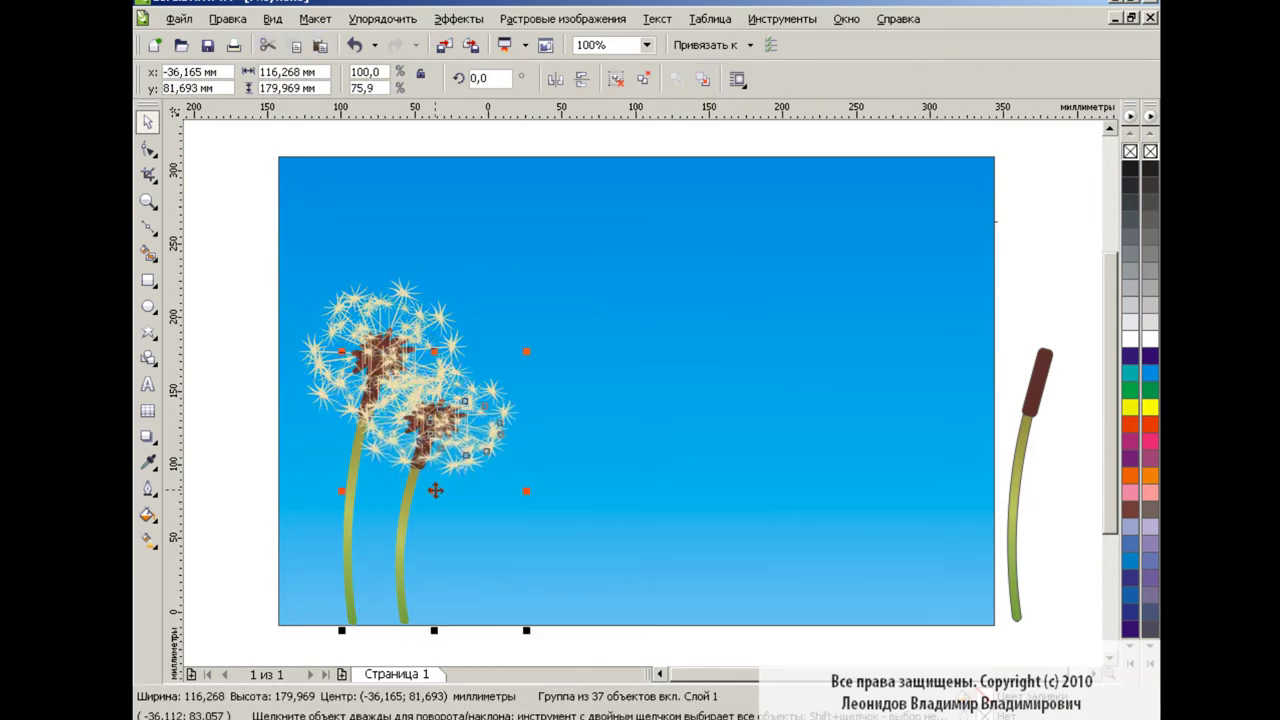
left_click(427, 300)
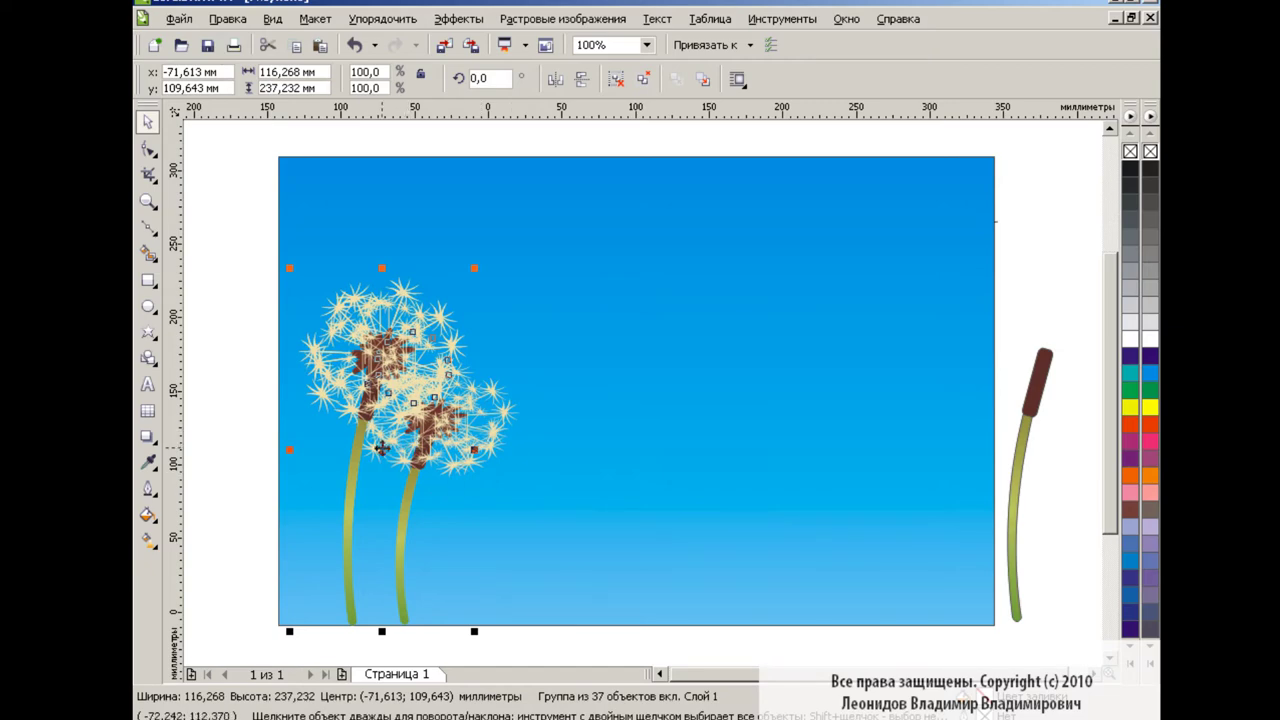
left_click_drag(381, 449, 514, 449)
left_click_drag(606, 268, 658, 192)
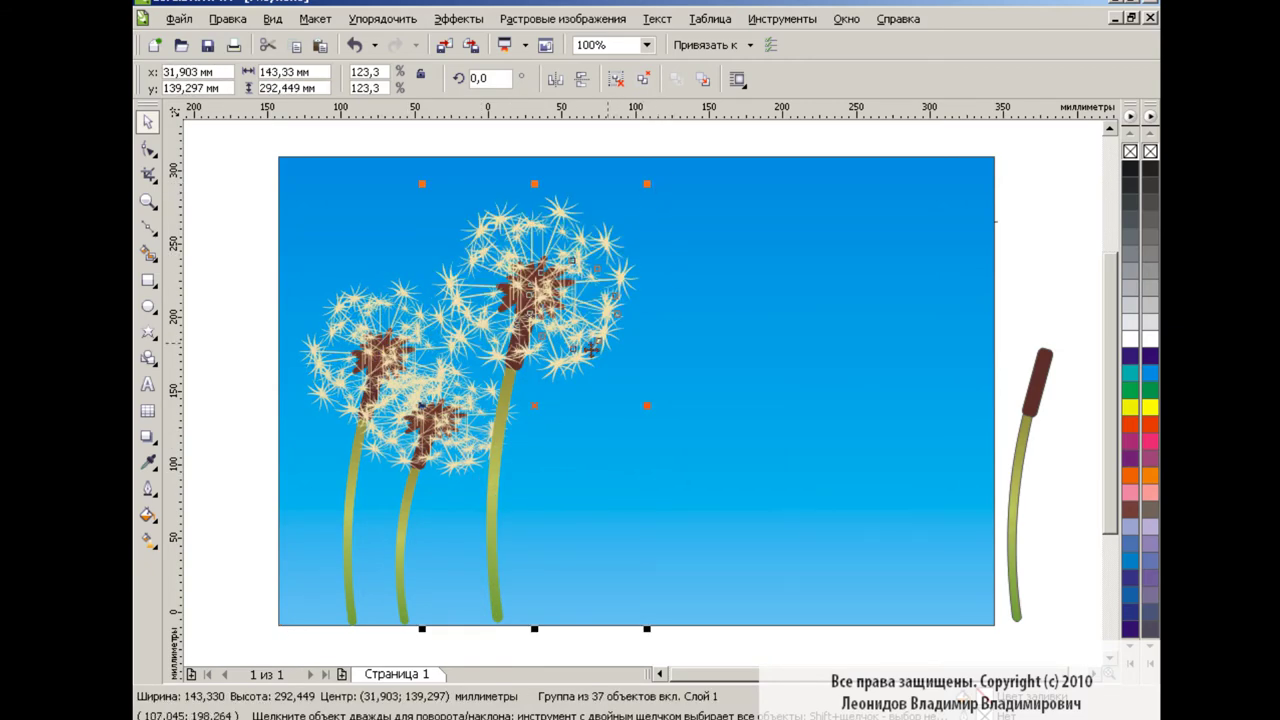
left_click(238, 348)
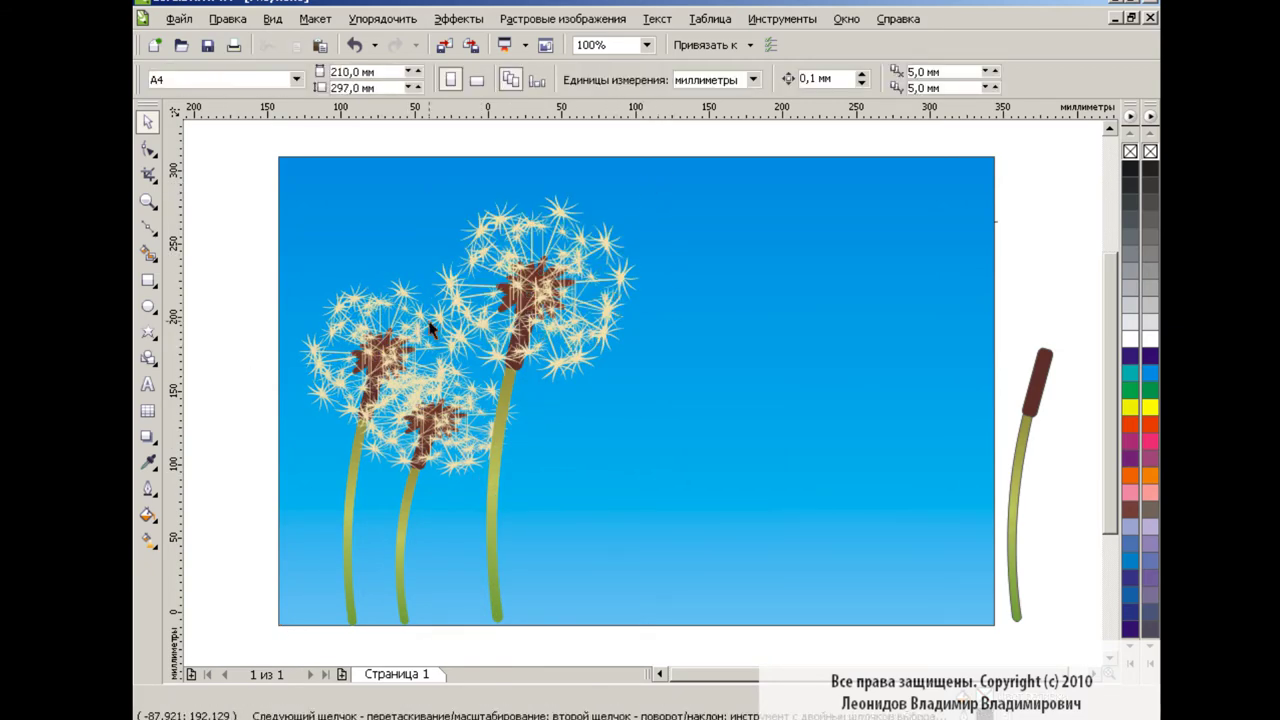
Step: Pull the blue sky's right edge inward to narrow it
left_click(789, 381)
left_click_drag(996, 391, 853, 391)
left_click(955, 230)
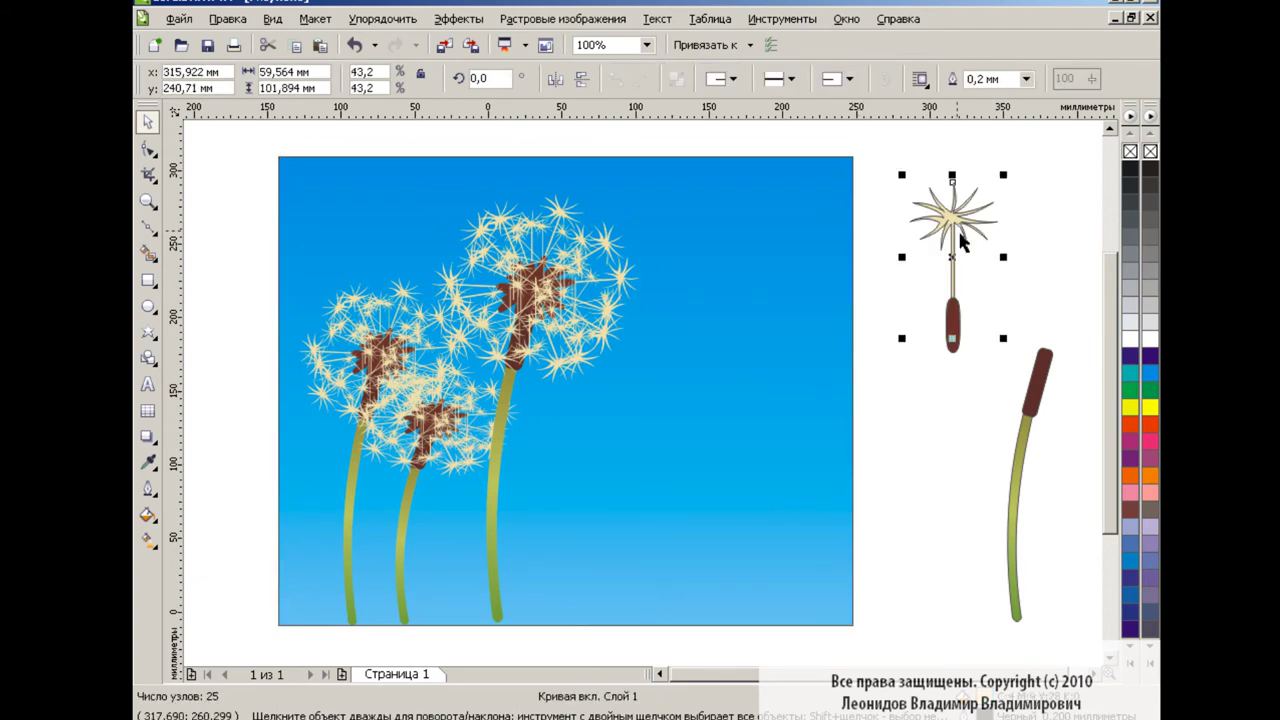
left_click(954, 345, "shift")
left_click(888, 209)
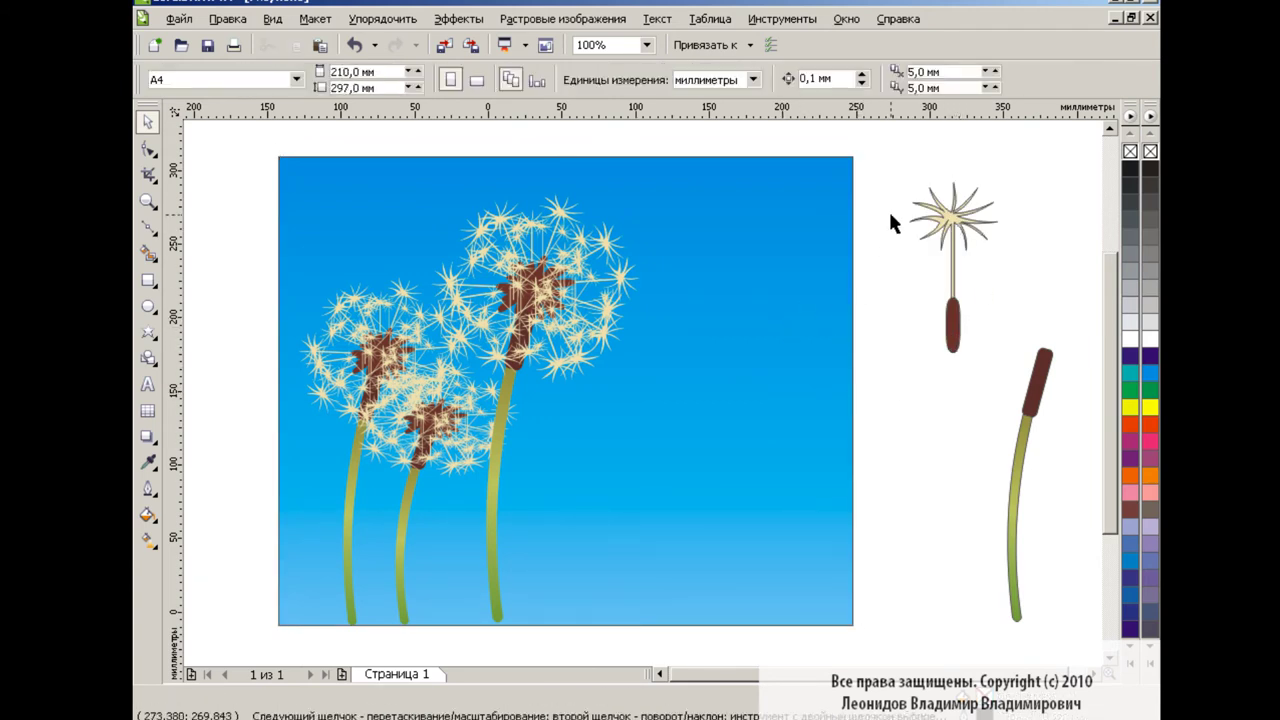
left_click(555, 284)
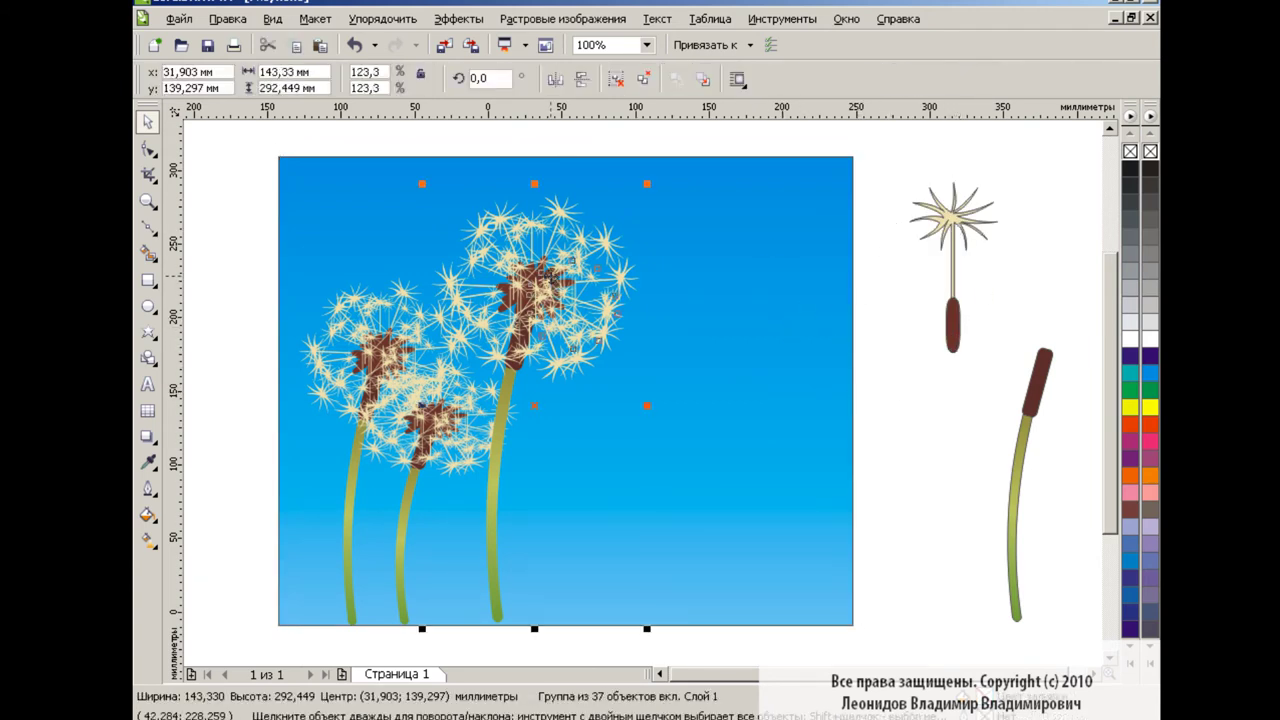
Step: Ungroup the tallest dandelion, pull two seeds off to the right, and tilt the first as if wind-blown
left_click(620, 88)
left_click(871, 291)
mouse_move(609, 251)
left_mouse_down()
mouse_move(724, 232)
mouse_move(715, 174)
left_mouse_up()
left_click(698, 242)
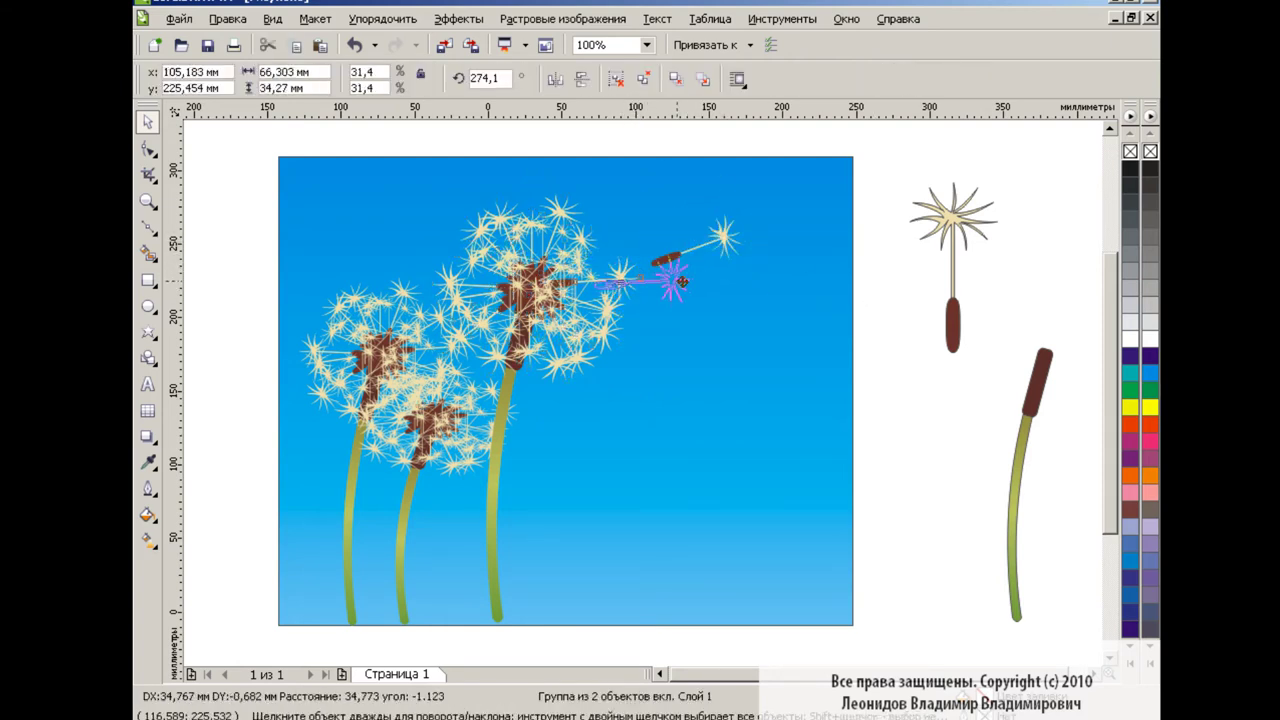
left_click_drag(695, 250, 765, 255)
left_click_drag(565, 210, 640, 180)
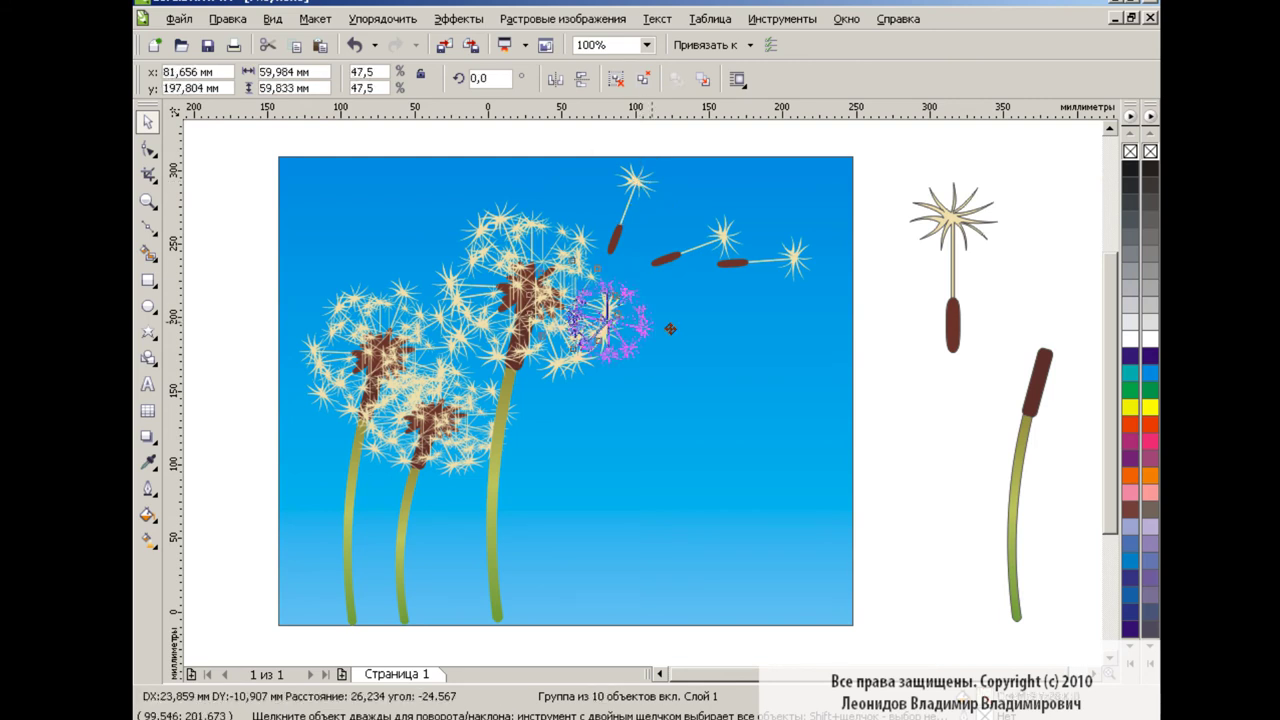
key("Escape")
Step: Drag three more seeds into the upper-right sky and nudge them into place, making five loose seeds
left_click_drag(612, 313, 670, 340)
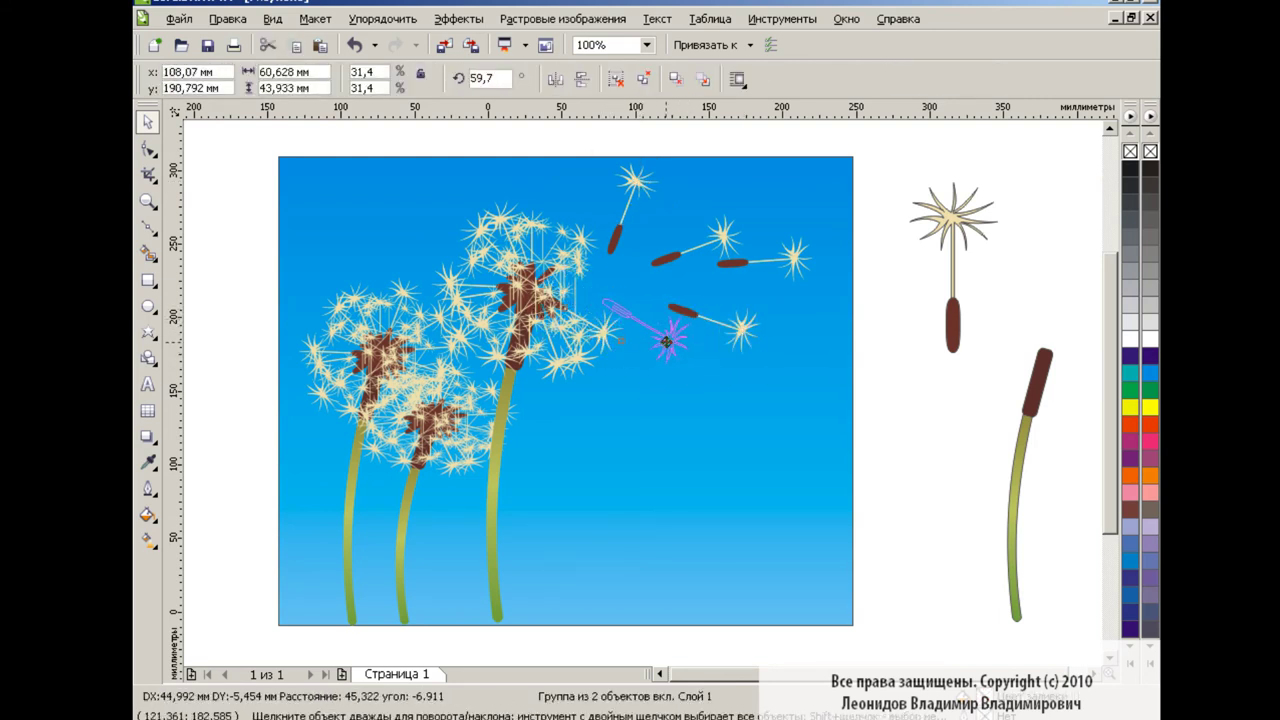
mouse_move(586, 366)
left_mouse_down()
mouse_move(805, 368)
mouse_move(781, 351)
left_mouse_up()
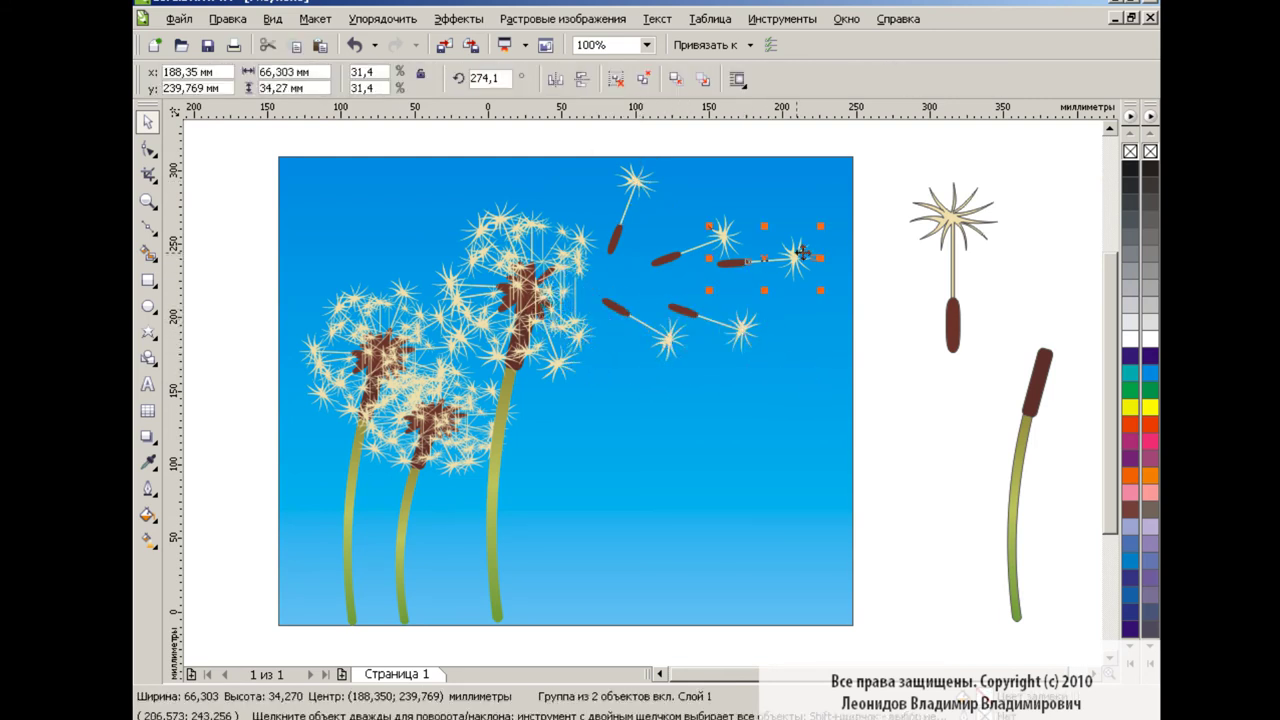
left_click_drag(790, 256, 776, 263)
mouse_move(622, 216)
left_mouse_down()
mouse_move(646, 219)
mouse_move(665, 185)
mouse_move(655, 205)
left_mouse_up()
left_click(668, 190)
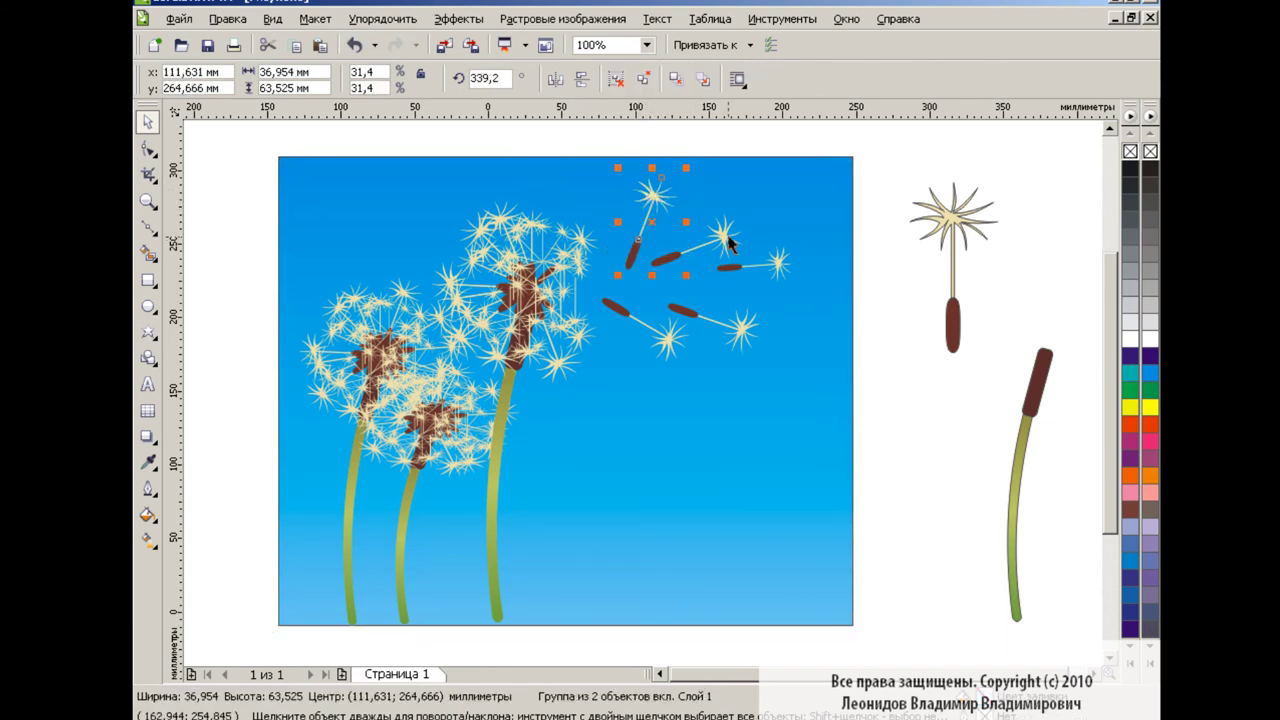
left_click_drag(713, 243, 786, 200)
left_click_drag(785, 270, 778, 267)
left_click(572, 264)
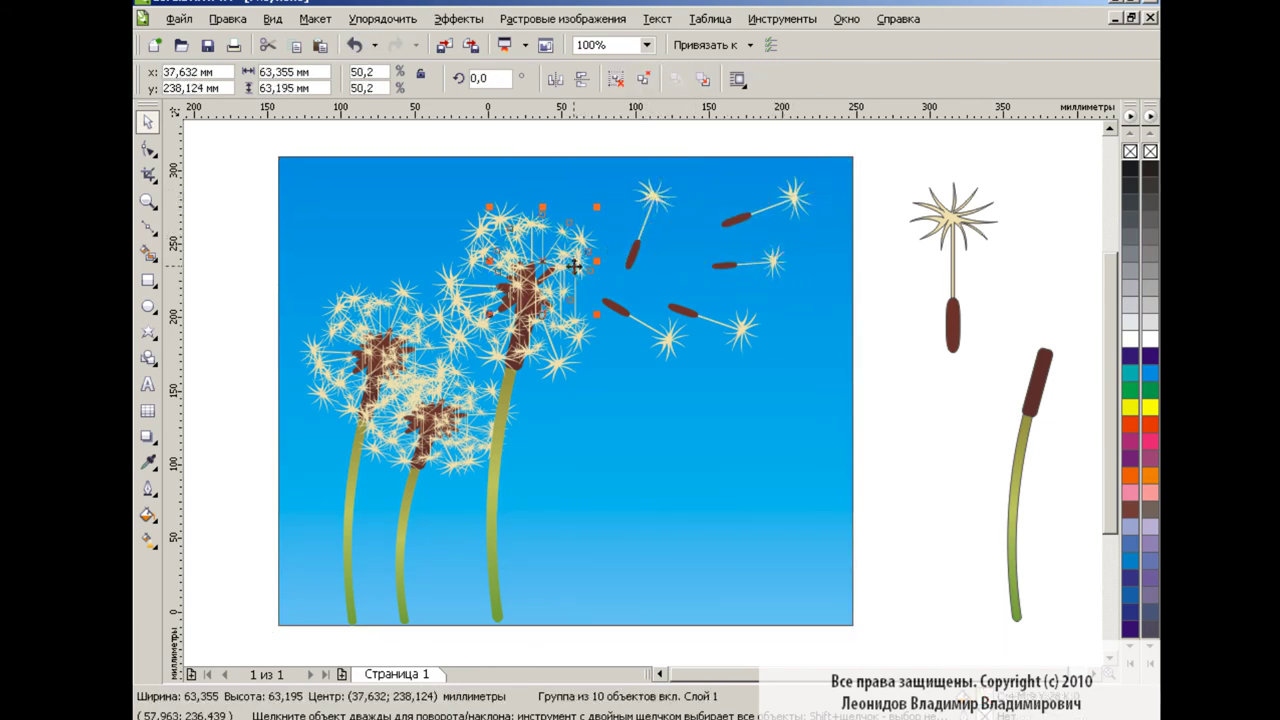